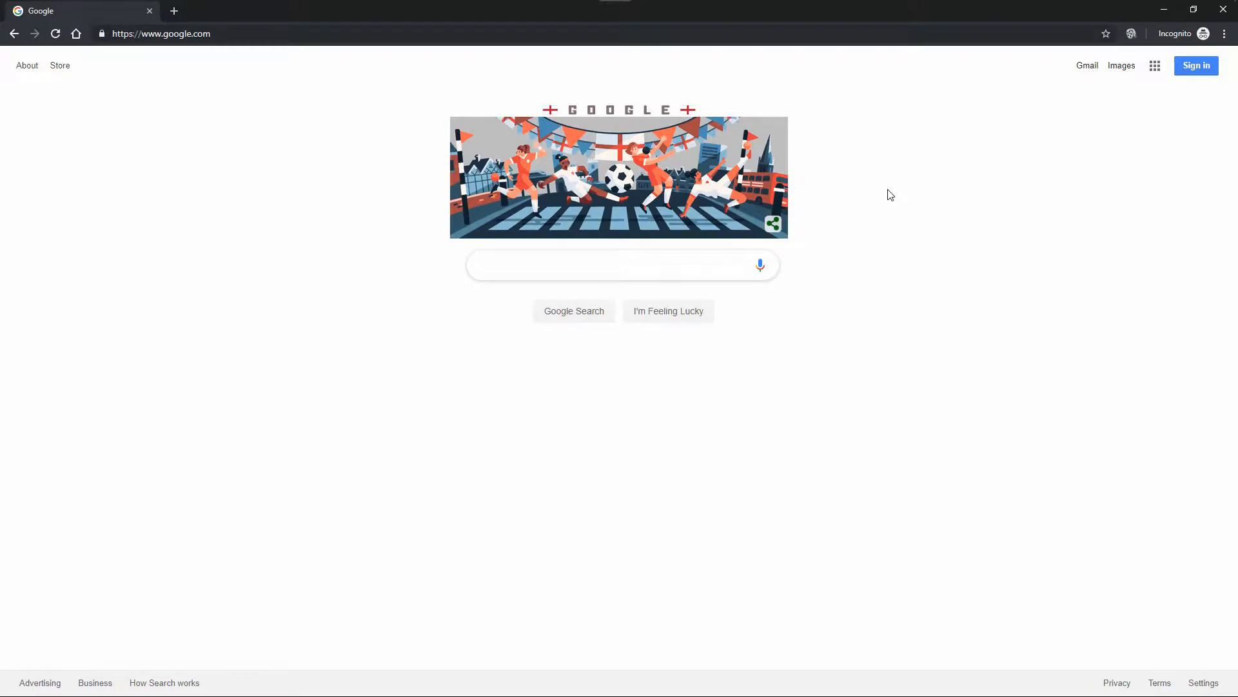
Step: Search Google for "Minotaur"
{"action": "type", "text": "inotaur"}
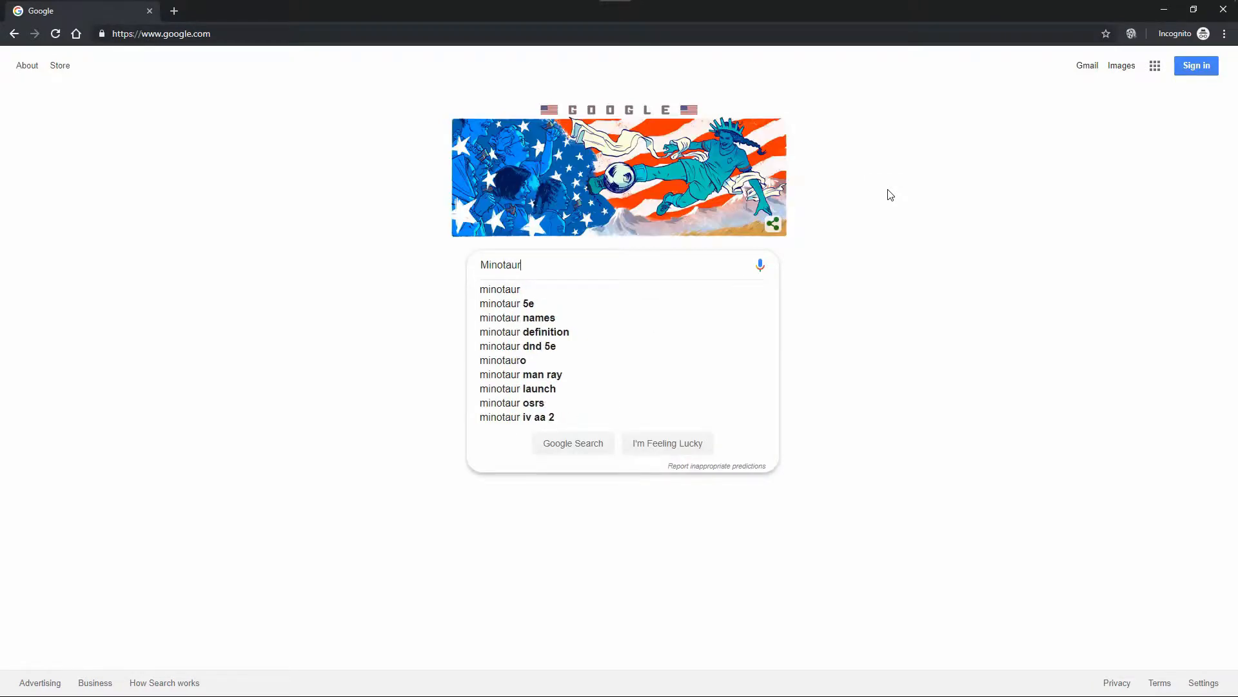
{"action": "key", "text": "Return"}
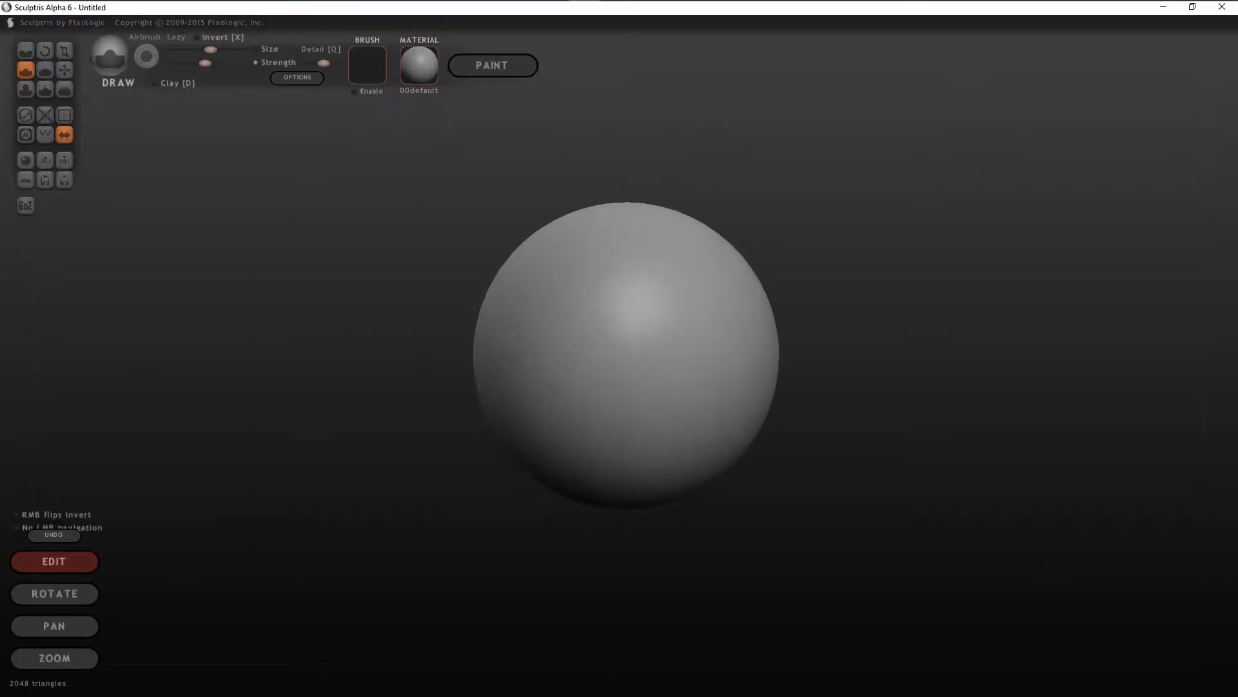
Step: In Sculptris, use the Grab brush to pull and dent the side of the default sphere with symmetrical strokes
{"action": "left_click", "coordinate": [64, 70]}
{"action": "scroll", "coordinate": [627, 354], "scroll_direction": "up", "scroll_amount": 5}
{"action": "scroll", "coordinate": [626, 355], "scroll_direction": "down", "scroll_amount": 4}
{"action": "scroll", "coordinate": [501, 387], "scroll_direction": "up", "scroll_amount": 3}
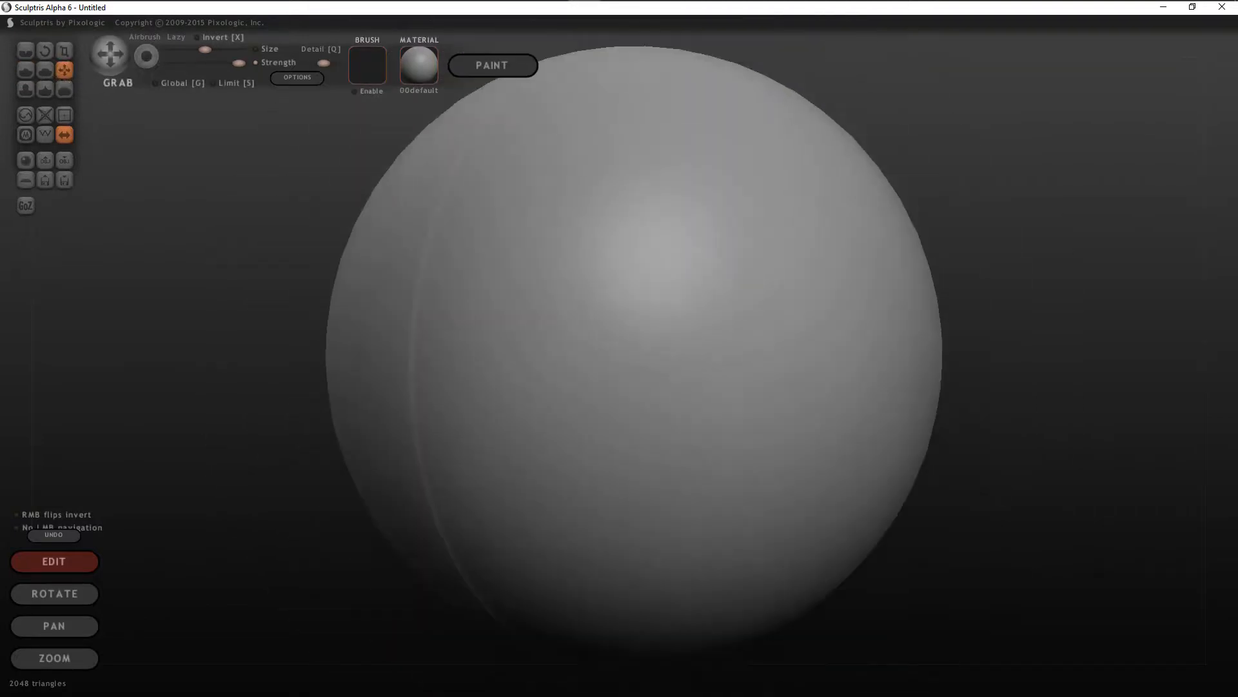
{"action": "scroll", "coordinate": [501, 387], "scroll_direction": "down", "scroll_amount": 5}
{"action": "scroll", "coordinate": [560, 375], "scroll_direction": "down", "scroll_amount": 1}
{"action": "mouse_move", "coordinate": [590, 365]}
{"action": "left_mouse_down"}
{"action": "mouse_move", "coordinate": [577, 355]}
{"action": "mouse_move", "coordinate": [587, 390]}
{"action": "mouse_move", "coordinate": [592, 340]}
{"action": "left_mouse_up"}
{"action": "mouse_move", "coordinate": [767, 366]}
{"action": "left_mouse_down"}
{"action": "mouse_move", "coordinate": [651, 354]}
{"action": "mouse_move", "coordinate": [752, 438]}
{"action": "left_mouse_up"}
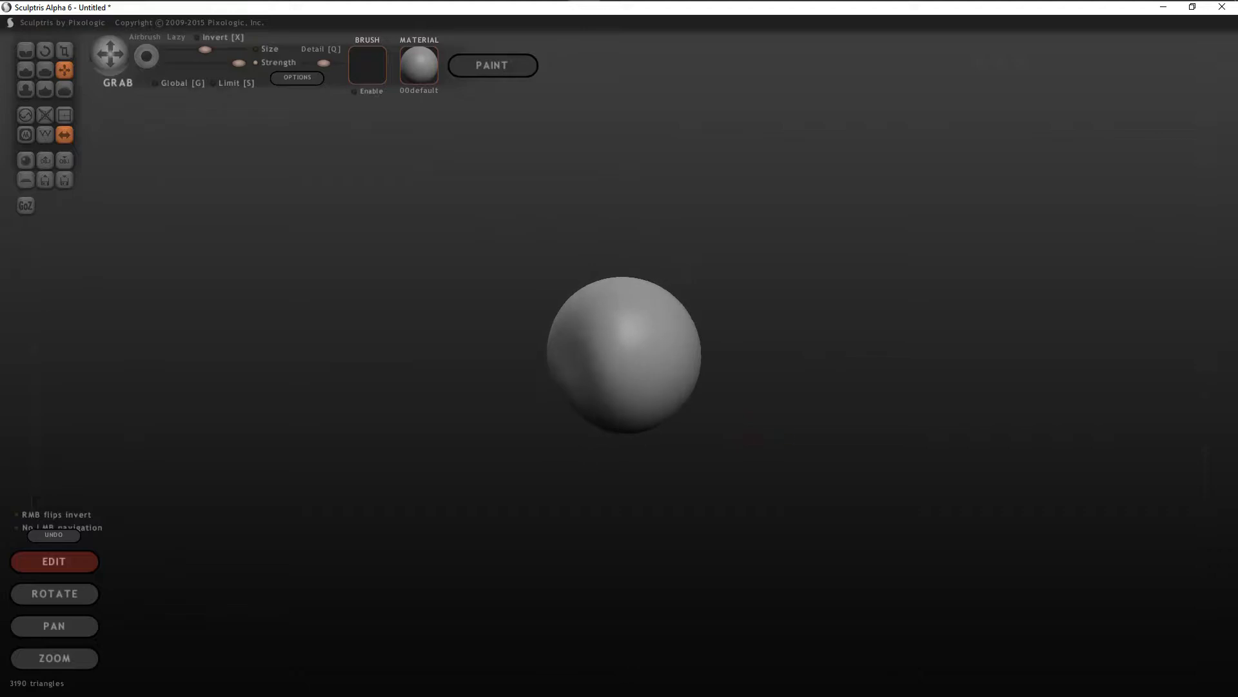
{"action": "left_click_drag", "start_coordinate": [576, 345], "coordinate": [568, 341]}
{"action": "left_click_drag", "start_coordinate": [753, 437], "coordinate": [709, 437]}
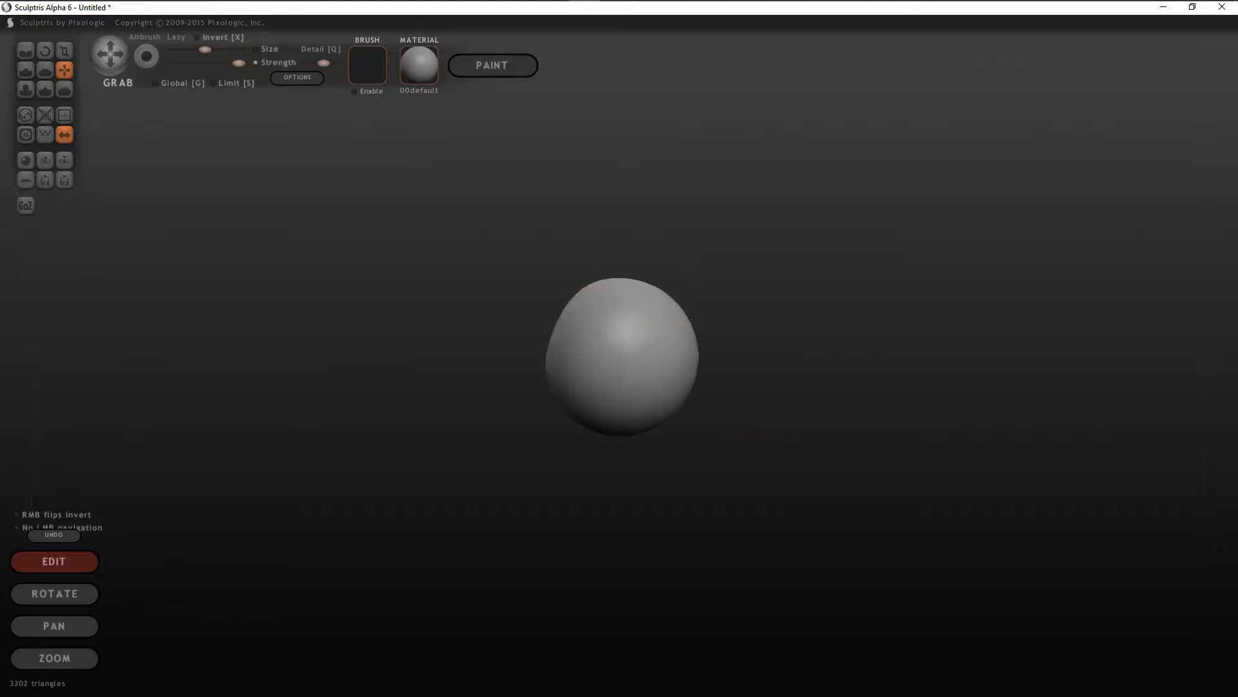
Step: Push both sides of the sphere inward with the Grab brush, narrowing it into an upright rounded torso block
{"action": "mouse_move", "coordinate": [672, 378]}
{"action": "left_mouse_down"}
{"action": "mouse_move", "coordinate": [645, 371]}
{"action": "mouse_move", "coordinate": [664, 386]}
{"action": "mouse_move", "coordinate": [904, 321]}
{"action": "left_mouse_up"}
{"action": "scroll", "coordinate": [762, 344], "scroll_direction": "up", "scroll_amount": 1}
{"action": "left_click_drag", "start_coordinate": [761, 343], "coordinate": [840, 359]}
{"action": "scroll", "coordinate": [841, 359], "scroll_direction": "up", "scroll_amount": 1}
{"action": "scroll", "coordinate": [693, 352], "scroll_direction": "up", "scroll_amount": 1}
{"action": "scroll", "coordinate": [693, 351], "scroll_direction": "down", "scroll_amount": 4}
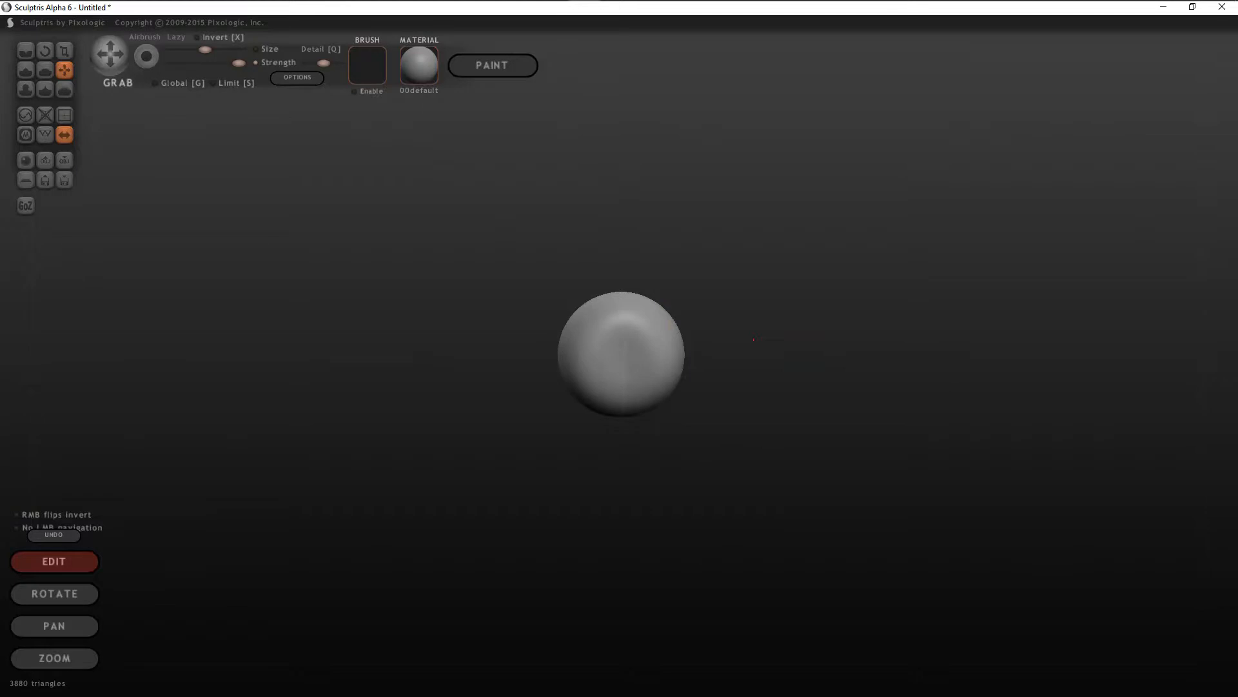
{"action": "left_click_drag", "start_coordinate": [682, 354], "coordinate": [669, 355]}
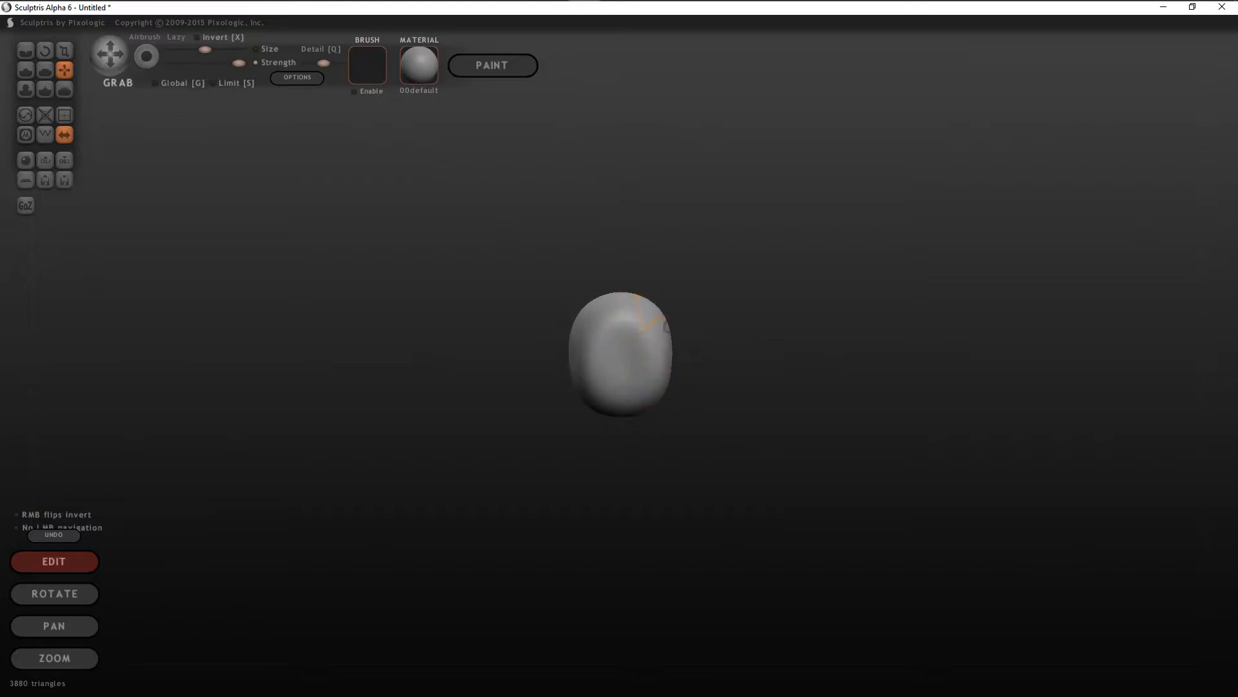
{"action": "mouse_move", "coordinate": [720, 420]}
{"action": "left_mouse_down"}
{"action": "mouse_move", "coordinate": [635, 416]}
{"action": "mouse_move", "coordinate": [671, 413]}
{"action": "left_mouse_up"}
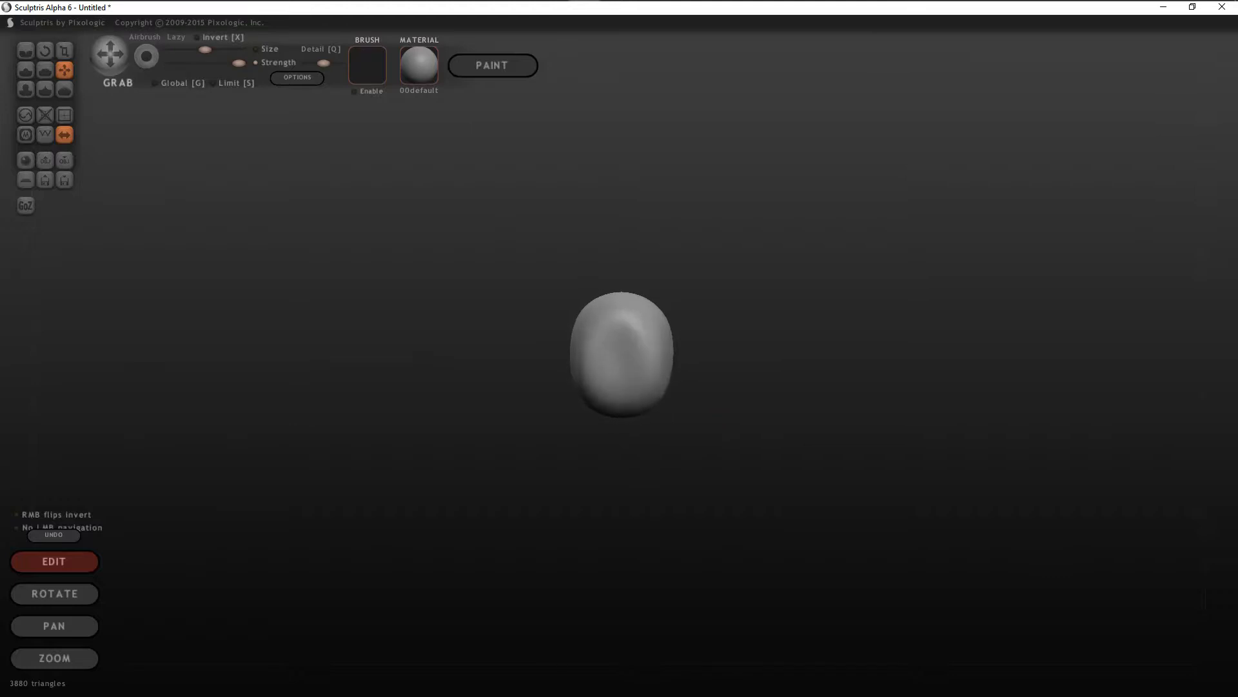
{"action": "scroll", "coordinate": [666, 356], "scroll_direction": "up", "scroll_amount": 4}
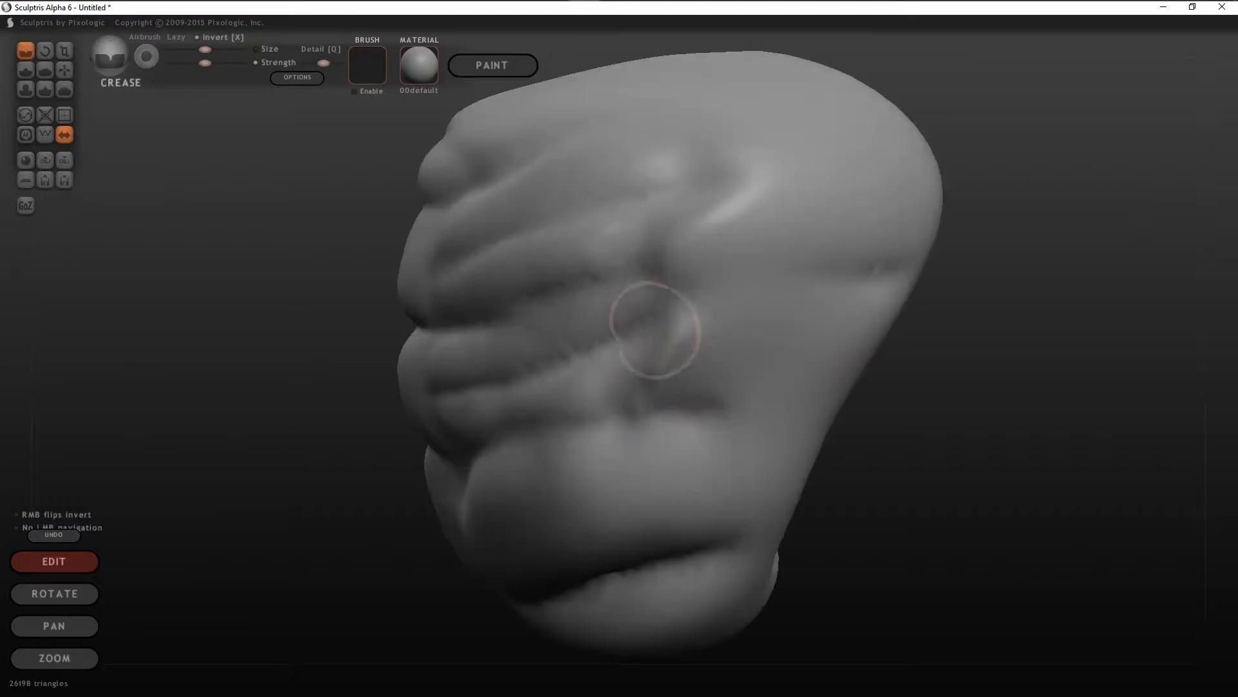
Step: Undo the last crease on the torso's side and carve new Crease strokes from the ribs towards the back
{"action": "scroll", "coordinate": [645, 327], "scroll_direction": "up", "scroll_amount": 3}
{"action": "scroll", "coordinate": [854, 283], "scroll_direction": "down", "scroll_amount": 3}
{"action": "left_click", "coordinate": [64, 537]}
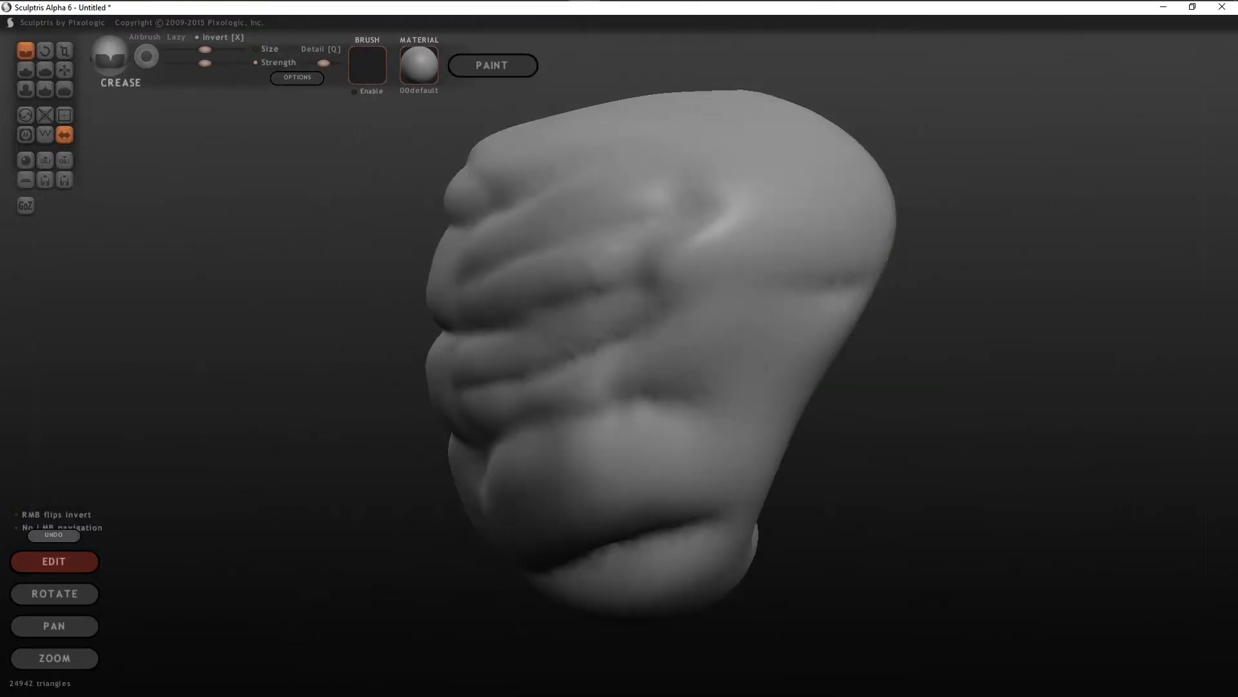
{"action": "left_click_drag", "start_coordinate": [642, 395], "coordinate": [706, 359]}
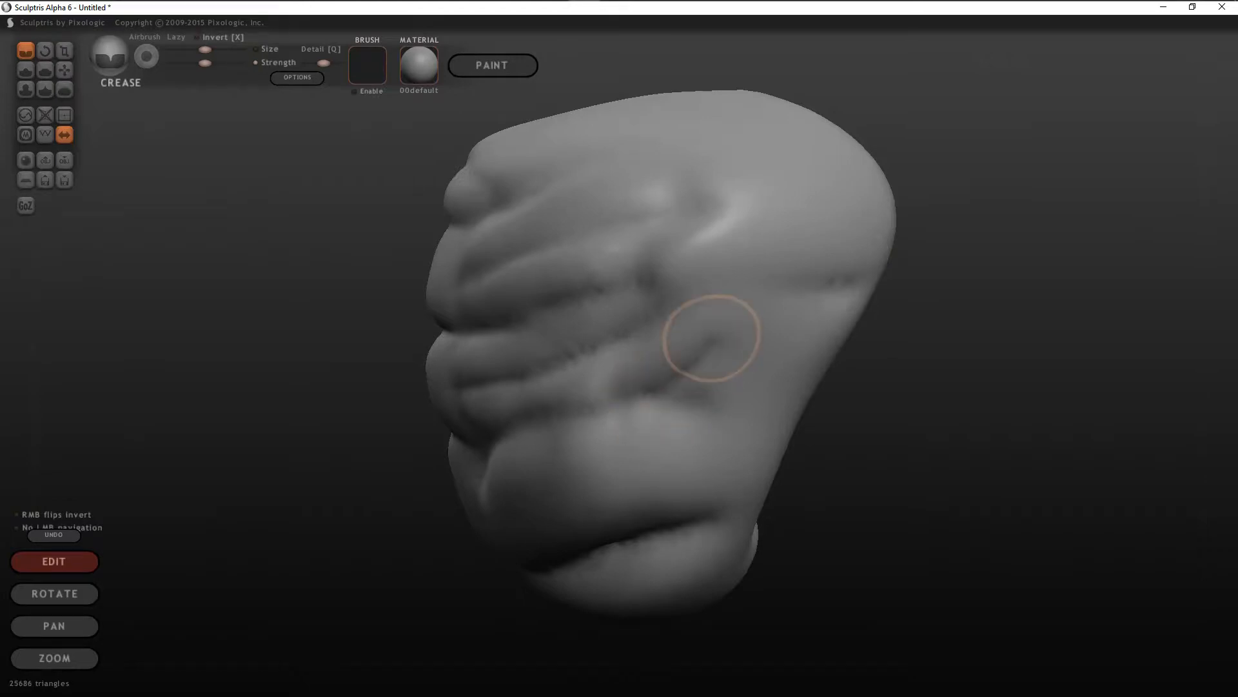
{"action": "mouse_move", "coordinate": [712, 338]}
{"action": "middle_mouse_down"}
{"action": "mouse_move", "coordinate": [794, 323]}
{"action": "mouse_move", "coordinate": [714, 272]}
{"action": "mouse_move", "coordinate": [793, 342]}
{"action": "mouse_move", "coordinate": [723, 374]}
{"action": "middle_mouse_up"}
{"action": "left_click_drag", "start_coordinate": [735, 368], "coordinate": [746, 230]}
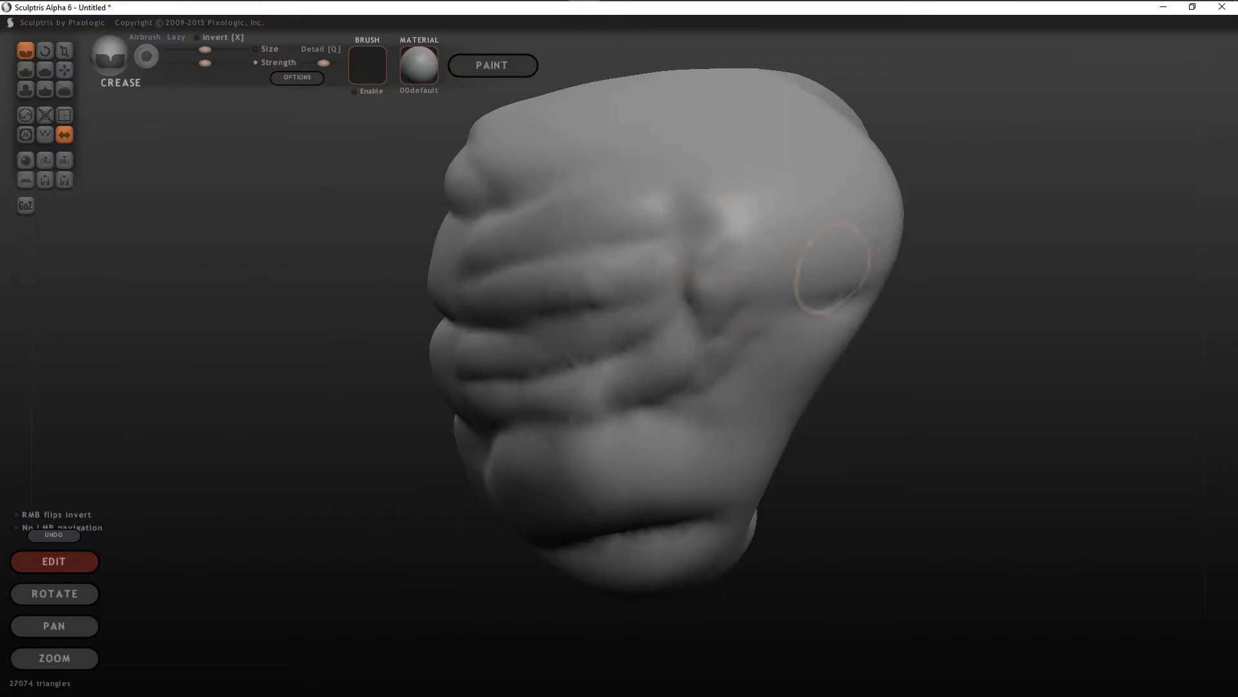
{"action": "middle_click_drag", "start_coordinate": [746, 230], "coordinate": [847, 271]}
{"action": "scroll", "coordinate": [507, 382], "scroll_direction": "down", "scroll_amount": 5}
{"action": "mouse_move", "coordinate": [774, 323]}
{"action": "middle_mouse_down"}
{"action": "mouse_move", "coordinate": [890, 310]}
{"action": "mouse_move", "coordinate": [825, 329]}
{"action": "mouse_move", "coordinate": [774, 316]}
{"action": "mouse_move", "coordinate": [803, 300]}
{"action": "mouse_move", "coordinate": [765, 304]}
{"action": "mouse_move", "coordinate": [858, 306]}
{"action": "middle_mouse_up"}
{"action": "scroll", "coordinate": [558, 365], "scroll_direction": "up", "scroll_amount": 1}
{"action": "scroll", "coordinate": [558, 364], "scroll_direction": "down", "scroll_amount": 4}
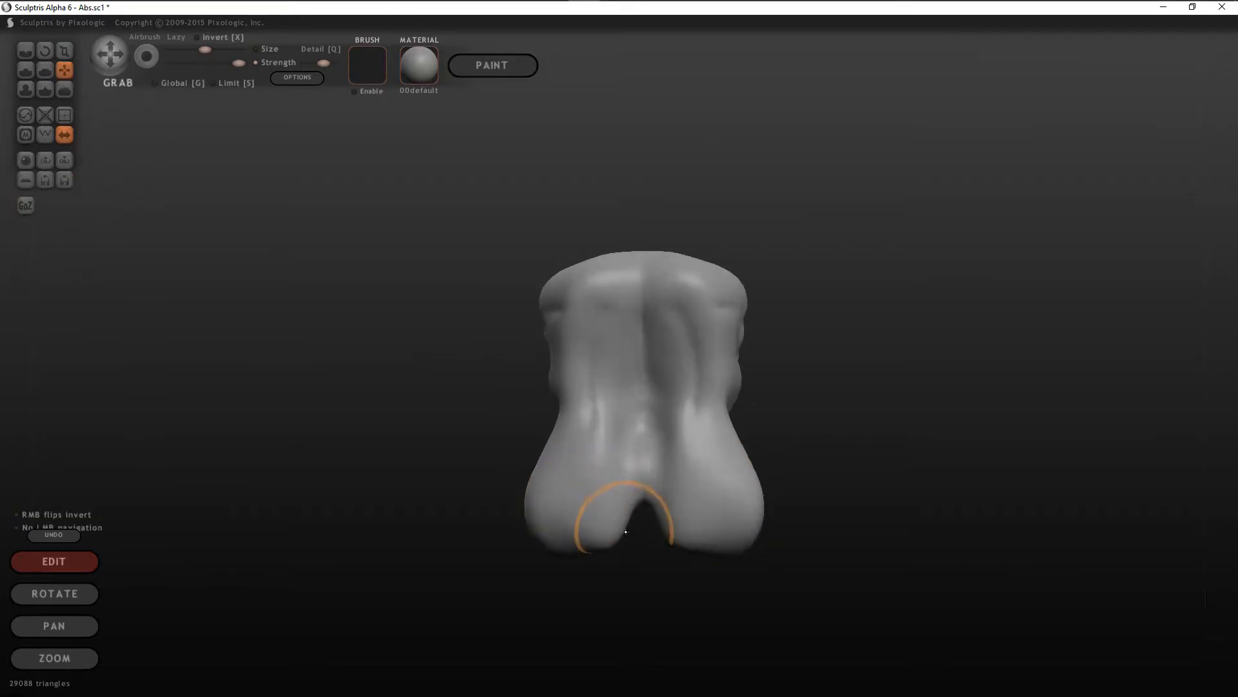
Step: Adjust the leg stumps below the torso with the Grab brush and fill out their volume with the Draw brush
{"action": "middle_click_drag", "start_coordinate": [625, 532], "coordinate": [979, 399]}
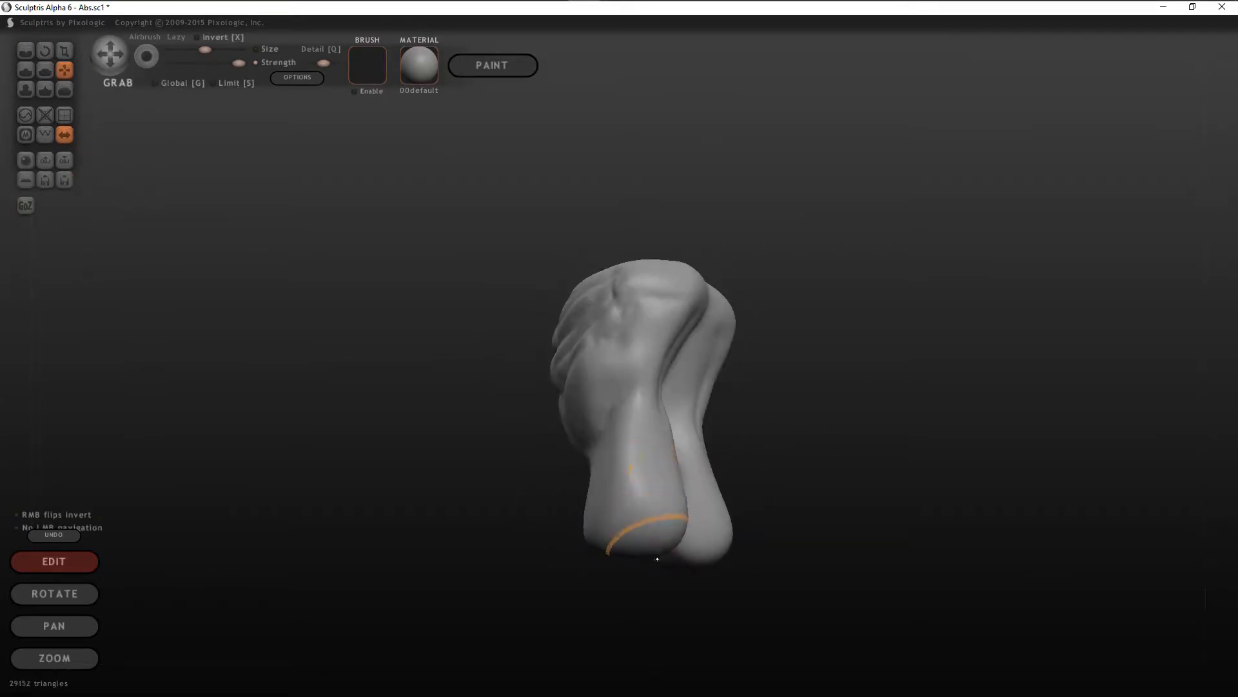
{"action": "mouse_move", "coordinate": [803, 439]}
{"action": "left_mouse_down"}
{"action": "mouse_move", "coordinate": [584, 518]}
{"action": "mouse_move", "coordinate": [613, 536]}
{"action": "mouse_move", "coordinate": [681, 404]}
{"action": "left_mouse_up"}
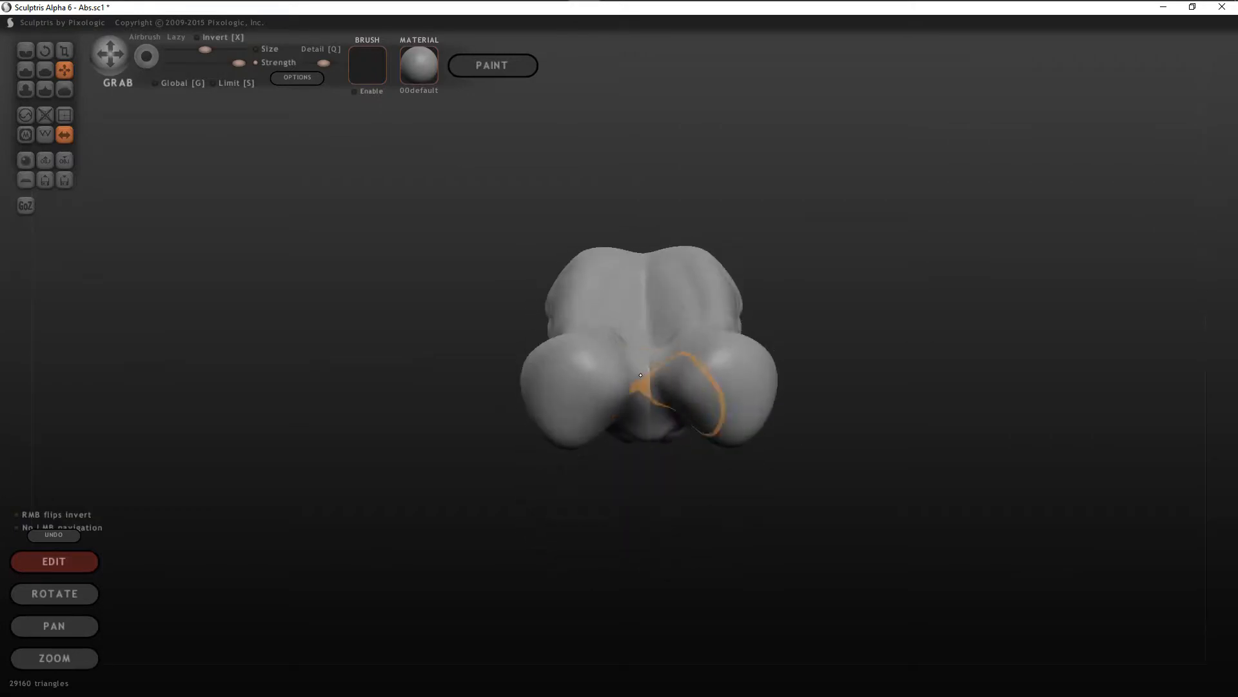
{"action": "left_click", "coordinate": [25, 69]}
{"action": "left_click_drag", "start_coordinate": [794, 420], "coordinate": [769, 371]}
{"action": "mouse_move", "coordinate": [572, 433]}
{"action": "left_mouse_down"}
{"action": "mouse_move", "coordinate": [754, 351]}
{"action": "mouse_move", "coordinate": [622, 404]}
{"action": "mouse_move", "coordinate": [956, 349]}
{"action": "mouse_move", "coordinate": [1010, 391]}
{"action": "left_mouse_up"}
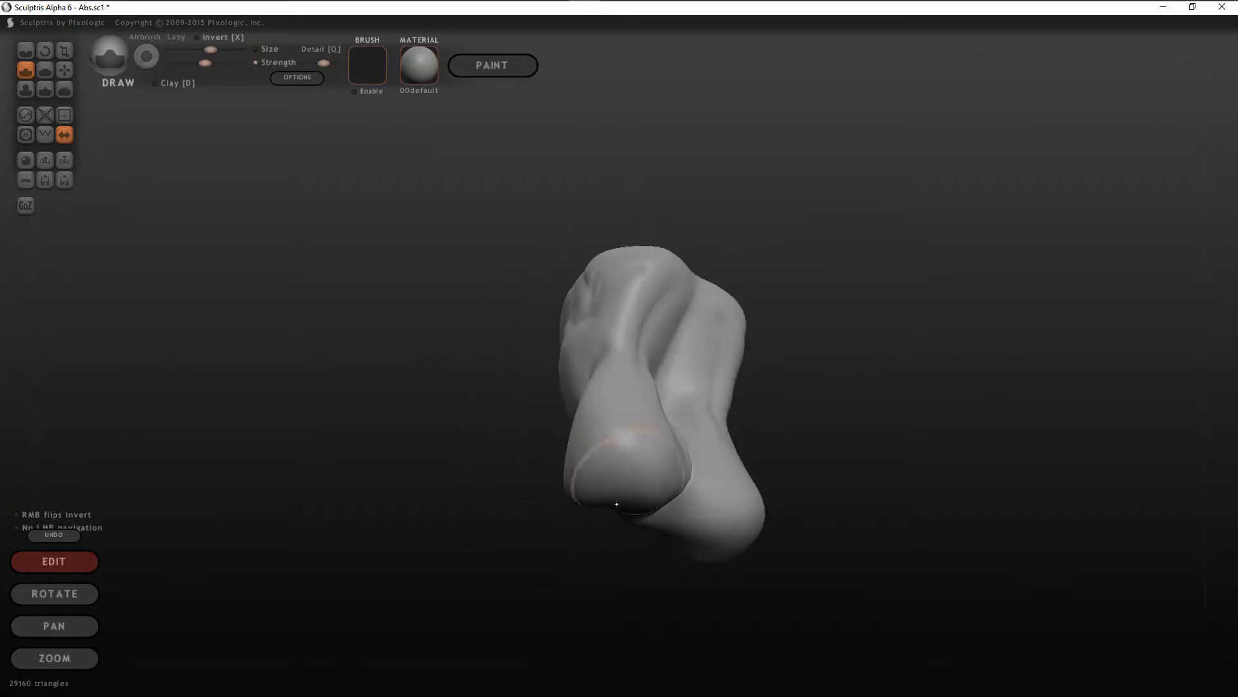
{"action": "mouse_move", "coordinate": [725, 516]}
{"action": "left_mouse_down"}
{"action": "mouse_move", "coordinate": [777, 487]}
{"action": "mouse_move", "coordinate": [932, 467]}
{"action": "mouse_move", "coordinate": [988, 429]}
{"action": "mouse_move", "coordinate": [746, 442]}
{"action": "mouse_move", "coordinate": [981, 428]}
{"action": "mouse_move", "coordinate": [781, 436]}
{"action": "left_mouse_up"}
{"action": "left_click_drag", "start_coordinate": [829, 484], "coordinate": [780, 489]}
{"action": "scroll", "coordinate": [664, 545], "scroll_direction": "up", "scroll_amount": 3}
{"action": "scroll", "coordinate": [663, 544], "scroll_direction": "down", "scroll_amount": 1}
{"action": "left_click_drag", "start_coordinate": [664, 544], "coordinate": [664, 567]}
{"action": "left_click_drag", "start_coordinate": [793, 509], "coordinate": [977, 433]}
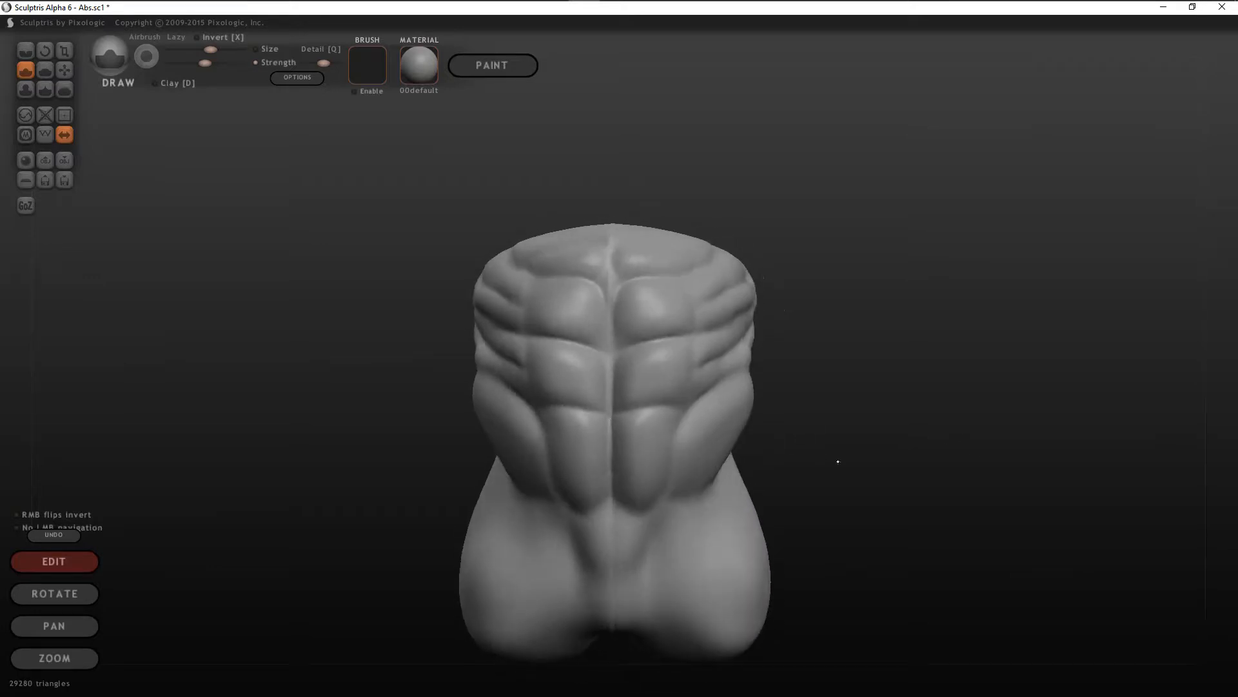
{"action": "scroll", "coordinate": [777, 443], "scroll_direction": "down", "scroll_amount": 3}
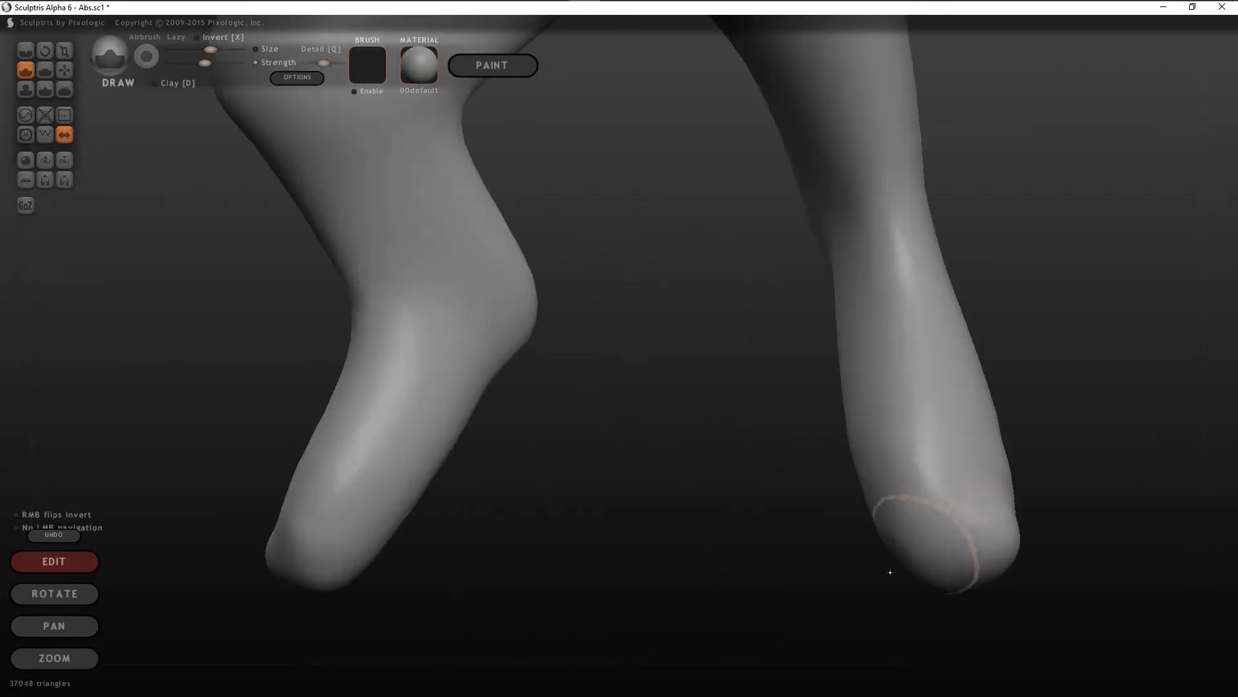
Step: Build up the ends of the lower legs into rounded feet with the Draw brush
{"action": "mouse_move", "coordinate": [890, 572]}
{"action": "left_mouse_down"}
{"action": "mouse_move", "coordinate": [887, 545]}
{"action": "mouse_move", "coordinate": [919, 516]}
{"action": "left_mouse_up"}
{"action": "left_click_drag", "start_coordinate": [1064, 387], "coordinate": [1193, 377]}
{"action": "mouse_move", "coordinate": [873, 544]}
{"action": "left_mouse_down"}
{"action": "mouse_move", "coordinate": [846, 589]}
{"action": "mouse_move", "coordinate": [863, 567]}
{"action": "left_mouse_up"}
{"action": "mouse_move", "coordinate": [916, 532]}
{"action": "left_mouse_down"}
{"action": "mouse_move", "coordinate": [954, 589]}
{"action": "mouse_move", "coordinate": [876, 608]}
{"action": "mouse_move", "coordinate": [861, 569]}
{"action": "mouse_move", "coordinate": [909, 584]}
{"action": "left_mouse_up"}
{"action": "mouse_move", "coordinate": [652, 542]}
{"action": "left_mouse_down"}
{"action": "mouse_move", "coordinate": [826, 486]}
{"action": "mouse_move", "coordinate": [634, 553]}
{"action": "left_mouse_up"}
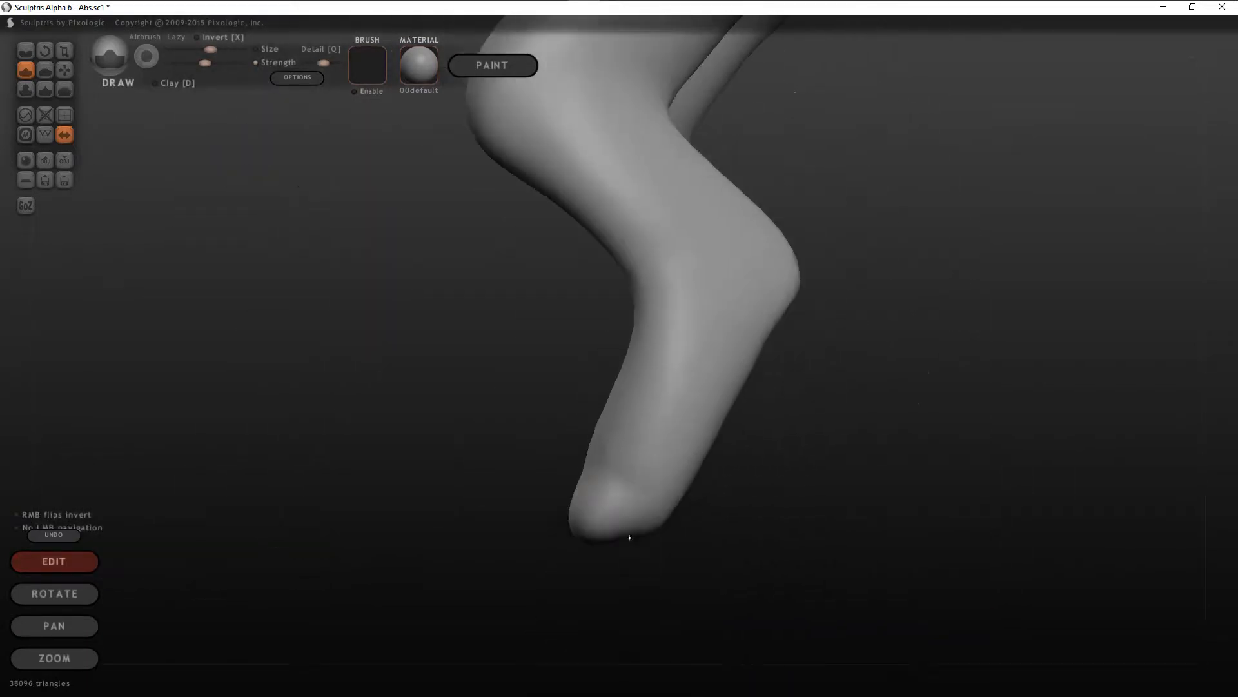
{"action": "left_click_drag", "start_coordinate": [743, 490], "coordinate": [919, 514]}
Step: Raise a bulging ring around the ankles just above the feet with the Draw brush
{"action": "scroll", "coordinate": [649, 492], "scroll_direction": "up", "scroll_amount": 4}
{"action": "mouse_move", "coordinate": [700, 552]}
{"action": "left_mouse_down"}
{"action": "mouse_move", "coordinate": [674, 516]}
{"action": "mouse_move", "coordinate": [760, 500]}
{"action": "left_mouse_up"}
{"action": "scroll", "coordinate": [783, 478], "scroll_direction": "down", "scroll_amount": 4}
{"action": "scroll", "coordinate": [685, 437], "scroll_direction": "up", "scroll_amount": 3}
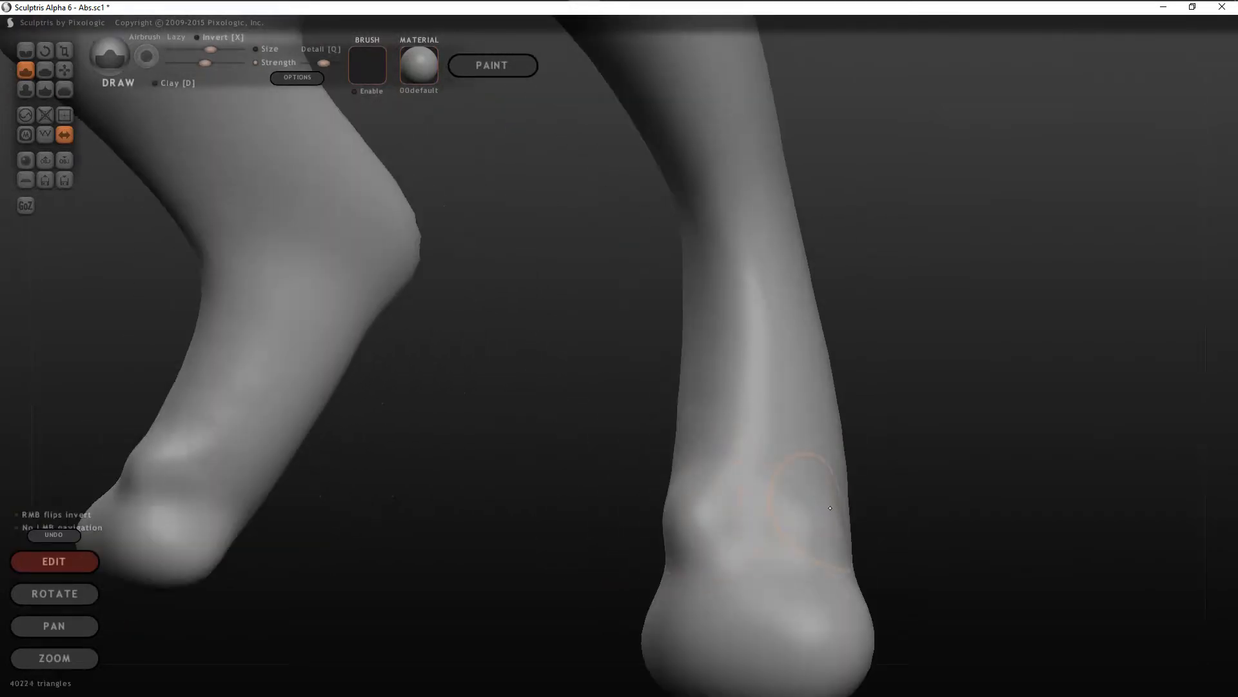
{"action": "left_click_drag", "start_coordinate": [885, 516], "coordinate": [748, 522]}
{"action": "mouse_move", "coordinate": [581, 577]}
{"action": "left_mouse_down"}
{"action": "mouse_move", "coordinate": [562, 601]}
{"action": "mouse_move", "coordinate": [616, 561]}
{"action": "left_mouse_up"}
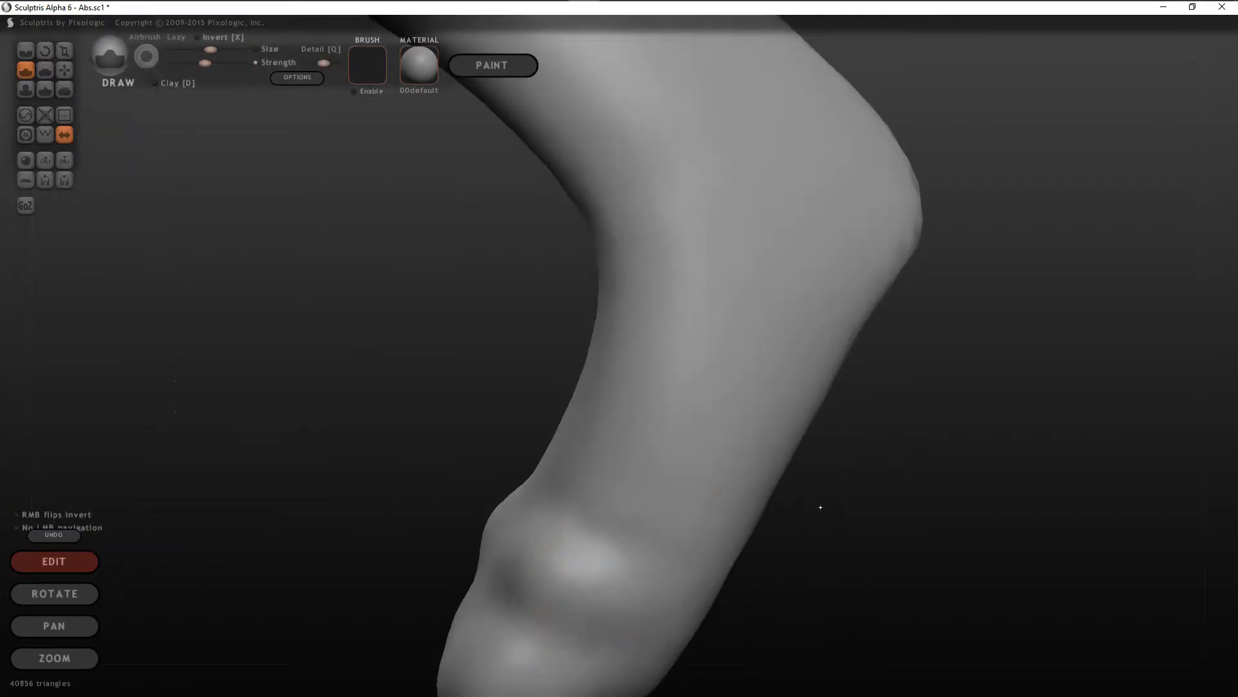
{"action": "left_click_drag", "start_coordinate": [772, 514], "coordinate": [903, 519]}
{"action": "mouse_move", "coordinate": [606, 519]}
{"action": "left_mouse_down"}
{"action": "mouse_move", "coordinate": [744, 503]}
{"action": "mouse_move", "coordinate": [683, 525]}
{"action": "left_mouse_up"}
{"action": "left_click_drag", "start_coordinate": [884, 525], "coordinate": [698, 557]}
Step: Continue the ankle ring around the lower legs and round out the hooves beneath it
{"action": "scroll", "coordinate": [816, 481], "scroll_direction": "down", "scroll_amount": 3}
{"action": "left_click_drag", "start_coordinate": [815, 482], "coordinate": [768, 454]}
{"action": "scroll", "coordinate": [678, 498], "scroll_direction": "down", "scroll_amount": 4}
{"action": "scroll", "coordinate": [677, 497], "scroll_direction": "up", "scroll_amount": 3}
{"action": "left_click_drag", "start_coordinate": [796, 512], "coordinate": [745, 478]}
{"action": "mouse_move", "coordinate": [635, 490]}
{"action": "left_mouse_down"}
{"action": "mouse_move", "coordinate": [655, 462]}
{"action": "mouse_move", "coordinate": [635, 476]}
{"action": "left_mouse_up"}
{"action": "mouse_move", "coordinate": [568, 529]}
{"action": "left_mouse_down"}
{"action": "mouse_move", "coordinate": [583, 513]}
{"action": "mouse_move", "coordinate": [776, 474]}
{"action": "left_mouse_up"}
Step: Try to carve a vertical cleft down the front of the hoof with the Crease brush
{"action": "scroll", "coordinate": [627, 502], "scroll_direction": "up", "scroll_amount": 2}
{"action": "left_click_drag", "start_coordinate": [619, 519], "coordinate": [573, 396]}
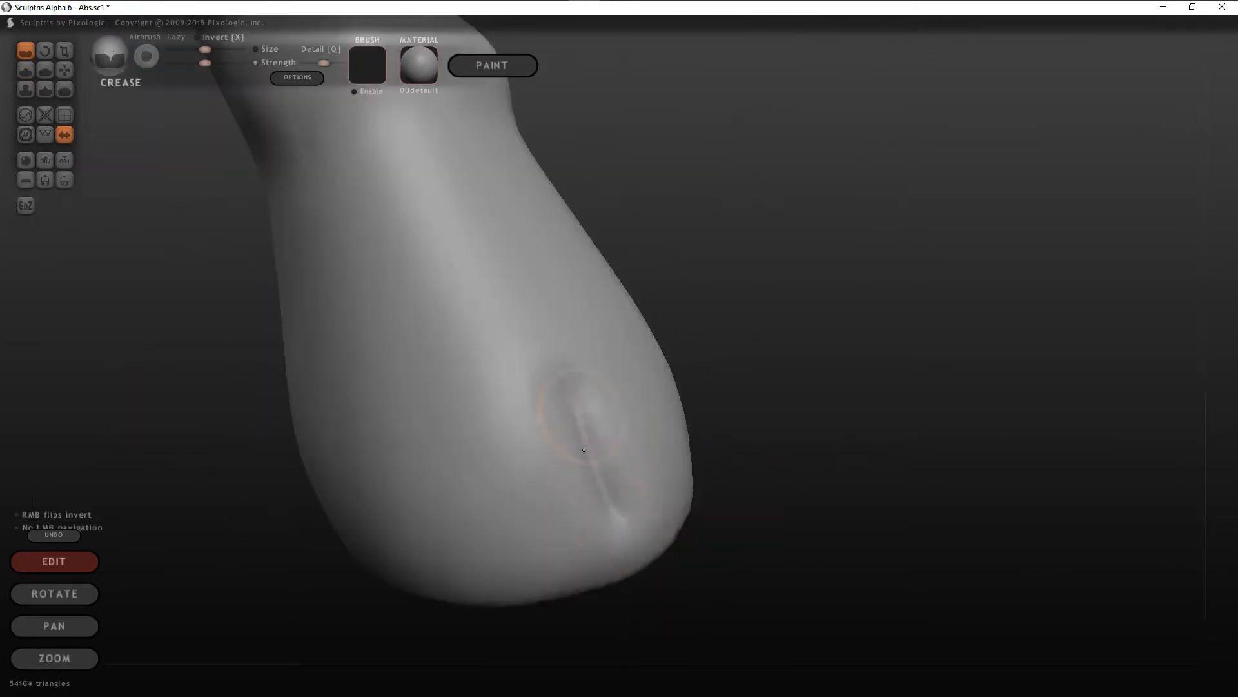
{"action": "key", "text": "ctrl+z"}
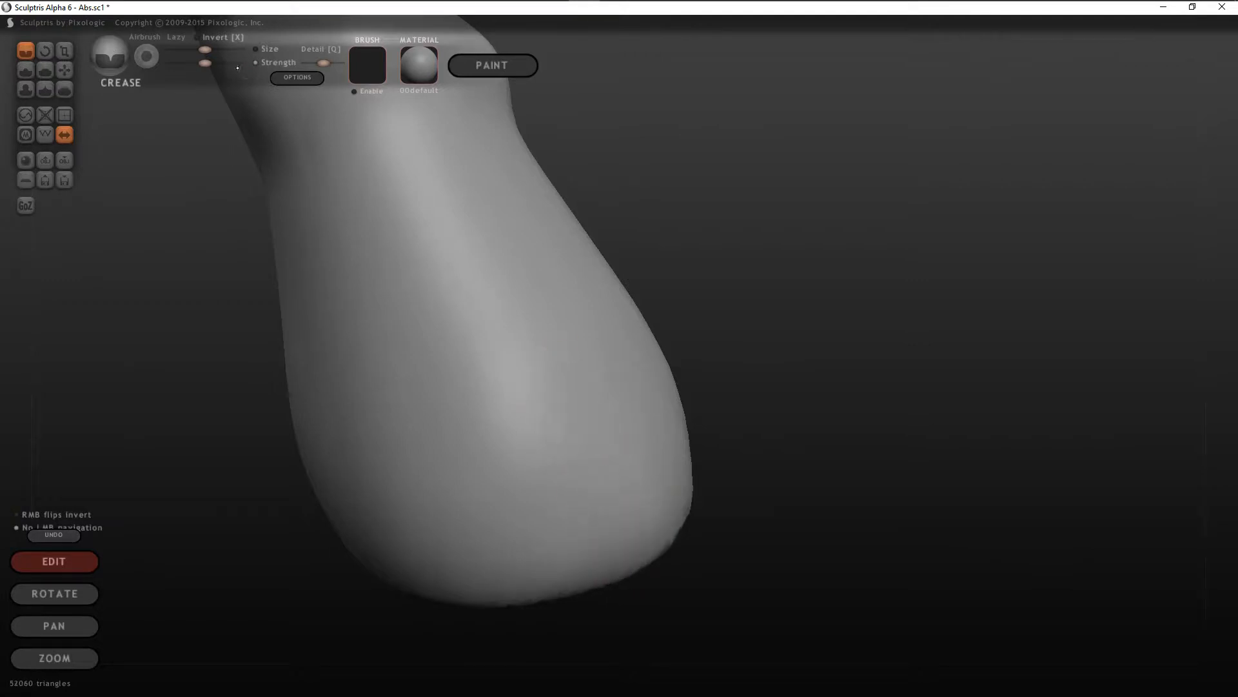
{"action": "mouse_move", "coordinate": [578, 387]}
{"action": "left_mouse_down"}
{"action": "mouse_move", "coordinate": [622, 525]}
{"action": "mouse_move", "coordinate": [648, 541]}
{"action": "left_mouse_up"}
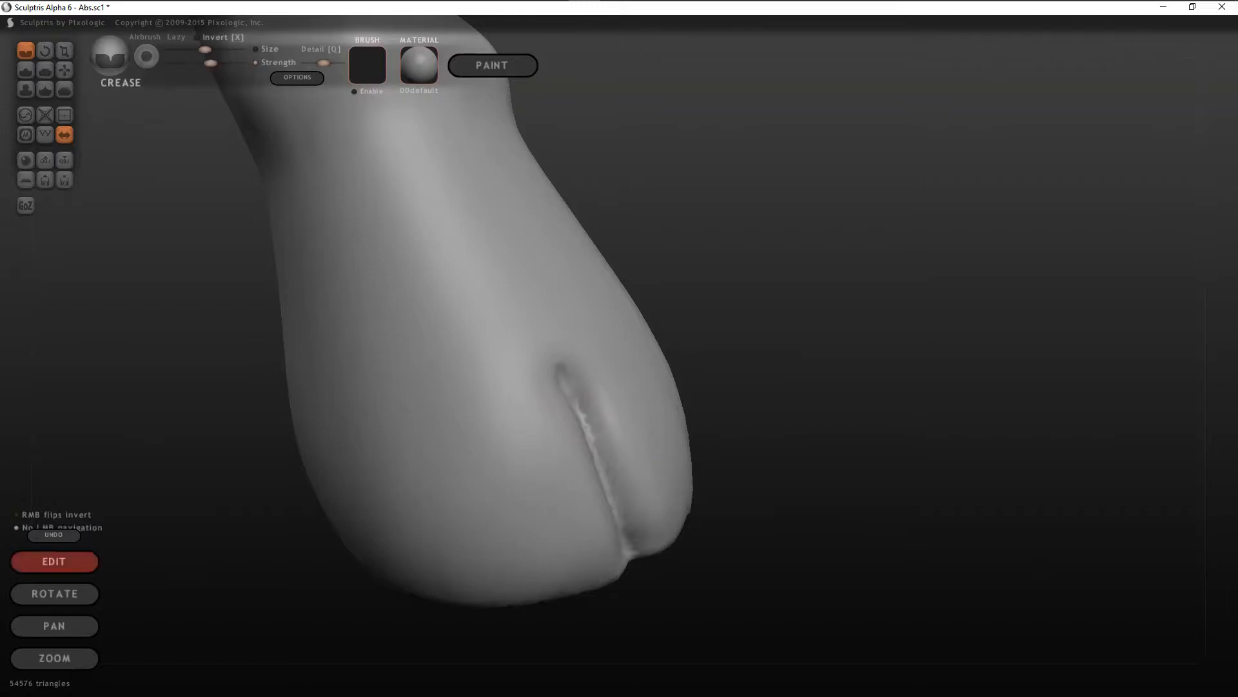
{"action": "scroll", "coordinate": [796, 373], "scroll_direction": "down", "scroll_amount": 5}
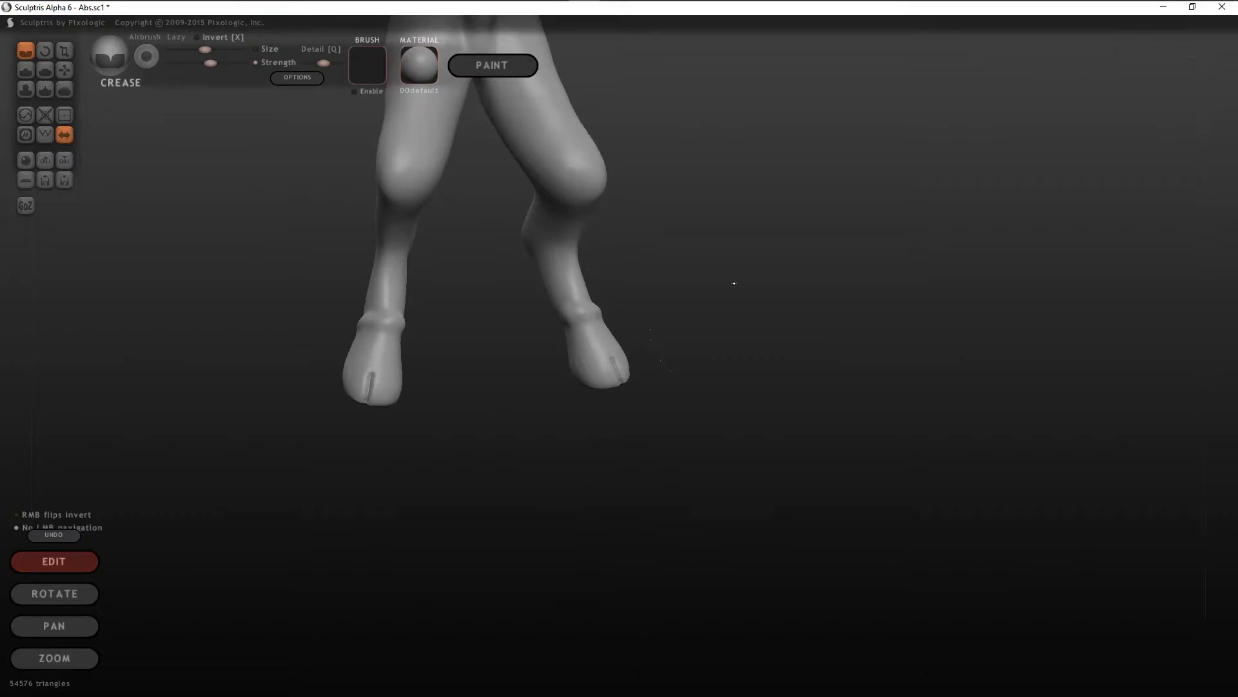
{"action": "scroll", "coordinate": [734, 283], "scroll_direction": "down", "scroll_amount": 3}
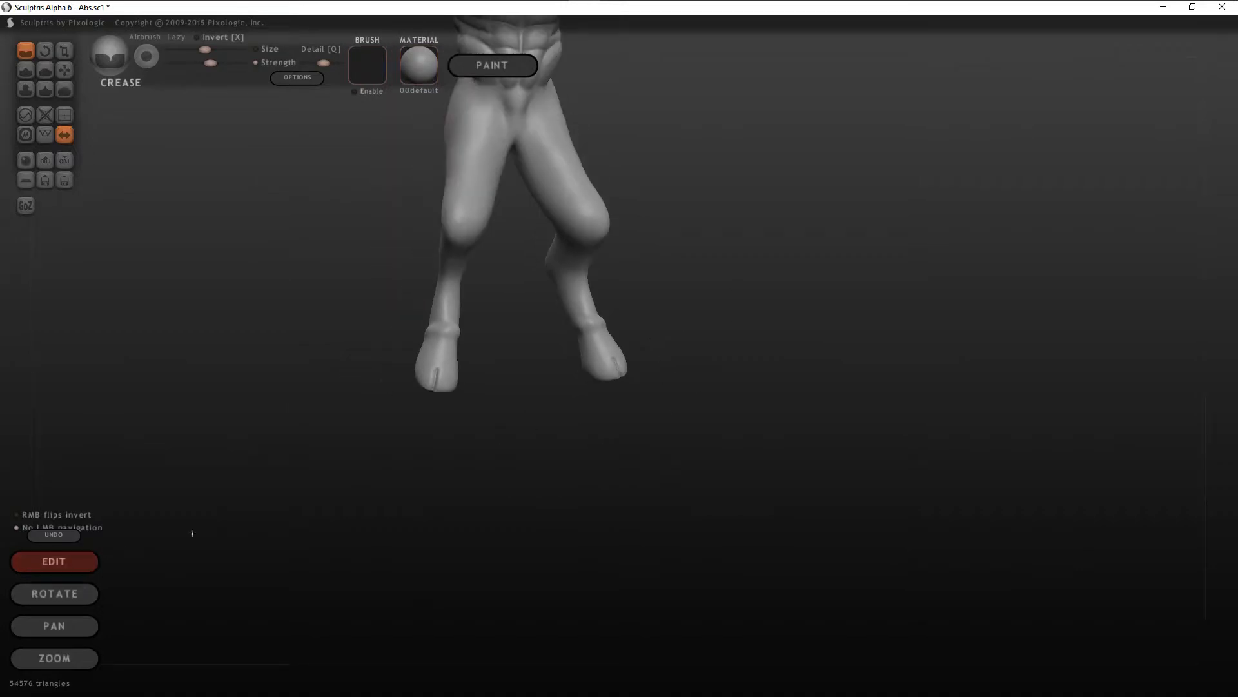
{"action": "scroll", "coordinate": [192, 534], "scroll_direction": "up", "scroll_amount": 2}
{"action": "scroll", "coordinate": [184, 539], "scroll_direction": "down", "scroll_amount": 3}
{"action": "mouse_move", "coordinate": [651, 472]}
{"action": "left_mouse_down"}
{"action": "mouse_move", "coordinate": [592, 484]}
{"action": "mouse_move", "coordinate": [629, 469]}
{"action": "left_mouse_up"}
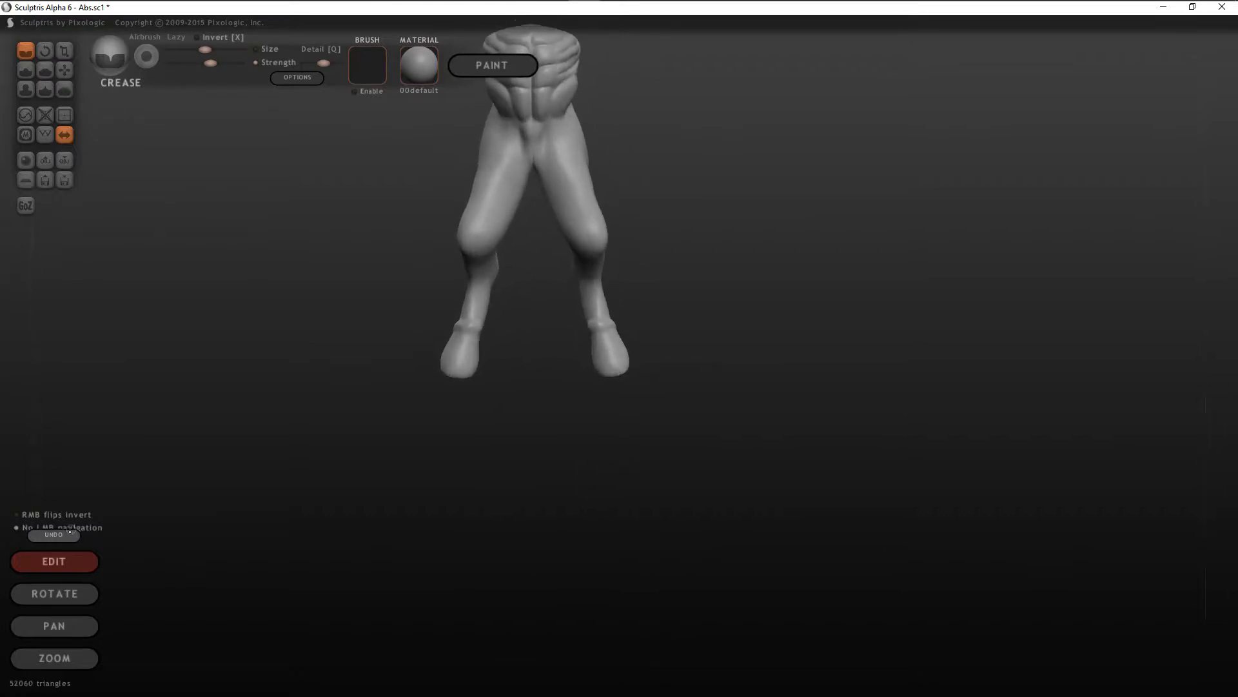
Step: Increase the Crease brush strength and carve a vertical cleft down the front of the hoof
{"action": "left_click_drag", "start_coordinate": [217, 64], "coordinate": [240, 64]}
{"action": "scroll", "coordinate": [541, 296], "scroll_direction": "up", "scroll_amount": 5}
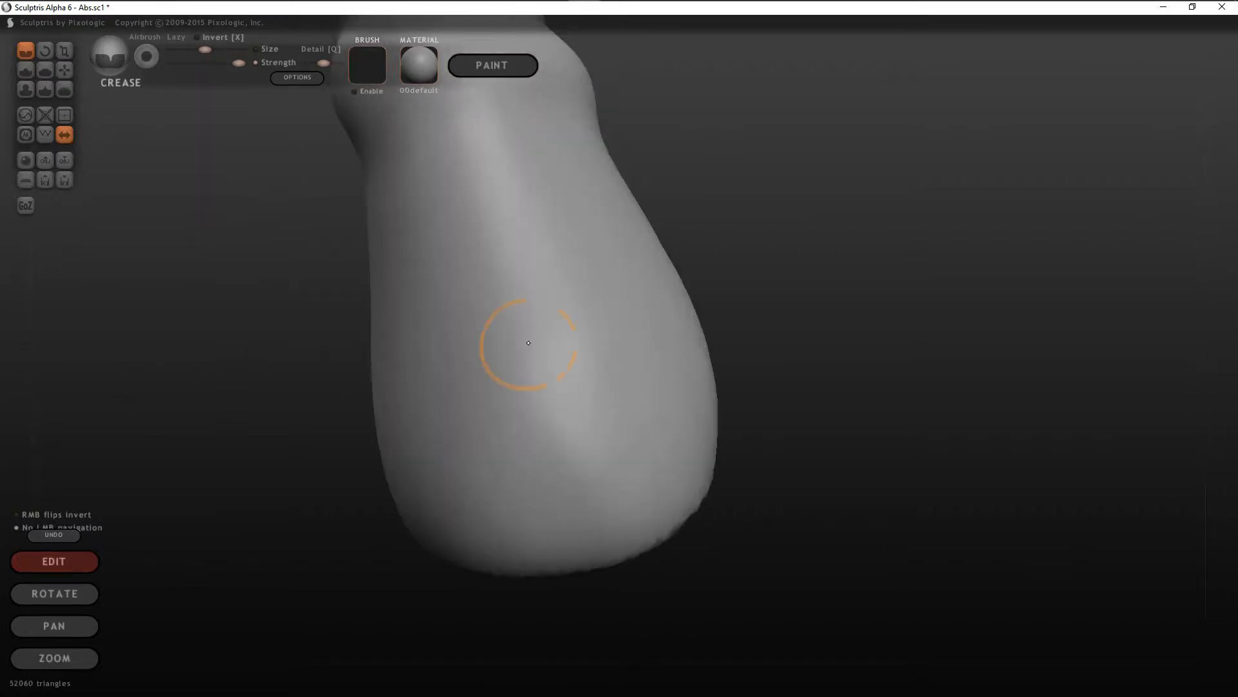
{"action": "left_click_drag", "start_coordinate": [528, 339], "coordinate": [559, 539]}
{"action": "scroll", "coordinate": [558, 539], "scroll_direction": "down", "scroll_amount": 6}
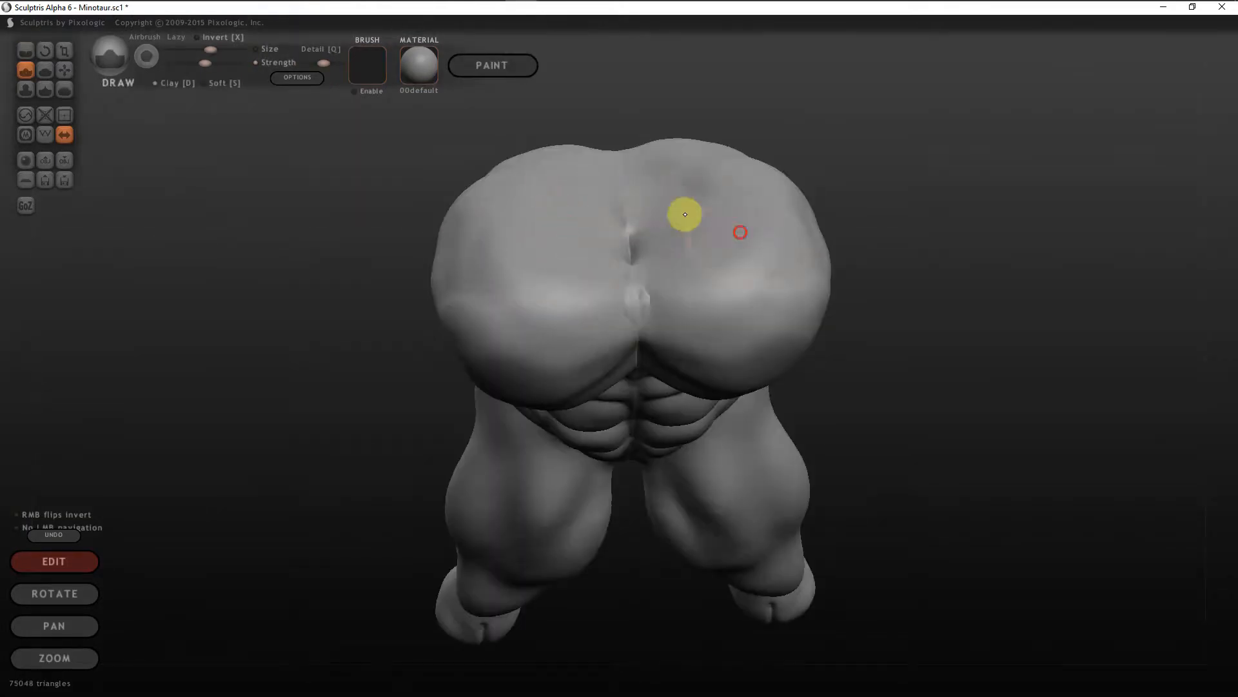
Step: Build up the upper chest and shoulder mass using the Draw brush with Clay enabled
{"action": "mouse_move", "coordinate": [666, 199]}
{"action": "left_mouse_down"}
{"action": "mouse_move", "coordinate": [890, 166]}
{"action": "mouse_move", "coordinate": [814, 212]}
{"action": "left_mouse_up"}
{"action": "mouse_move", "coordinate": [700, 129]}
{"action": "left_mouse_down"}
{"action": "mouse_move", "coordinate": [771, 141]}
{"action": "mouse_move", "coordinate": [743, 188]}
{"action": "mouse_move", "coordinate": [763, 97]}
{"action": "mouse_move", "coordinate": [1051, 228]}
{"action": "mouse_move", "coordinate": [1031, 260]}
{"action": "mouse_move", "coordinate": [918, 253]}
{"action": "left_mouse_up"}
{"action": "scroll", "coordinate": [918, 253], "scroll_direction": "up", "scroll_amount": 2}
{"action": "left_click_drag", "start_coordinate": [676, 91], "coordinate": [767, 113]}
{"action": "mouse_move", "coordinate": [625, 126]}
{"action": "left_mouse_down"}
{"action": "mouse_move", "coordinate": [868, 119]}
{"action": "mouse_move", "coordinate": [716, 207]}
{"action": "mouse_move", "coordinate": [812, 155]}
{"action": "left_mouse_up"}
{"action": "left_click_drag", "start_coordinate": [986, 194], "coordinate": [788, 234]}
{"action": "left_click_drag", "start_coordinate": [645, 226], "coordinate": [782, 180]}
{"action": "mouse_move", "coordinate": [755, 111]}
{"action": "left_mouse_down"}
{"action": "mouse_move", "coordinate": [783, 66]}
{"action": "mouse_move", "coordinate": [1006, 229]}
{"action": "mouse_move", "coordinate": [1052, 185]}
{"action": "mouse_move", "coordinate": [1063, 198]}
{"action": "left_mouse_up"}
{"action": "mouse_move", "coordinate": [967, 283]}
{"action": "left_mouse_down"}
{"action": "mouse_move", "coordinate": [763, 303]}
{"action": "mouse_move", "coordinate": [850, 318]}
{"action": "left_mouse_up"}
Step: Smooth the built-up chest and shoulder surfaces with the Smooth brush
{"action": "left_click", "coordinate": [64, 90]}
{"action": "mouse_move", "coordinate": [742, 194]}
{"action": "left_mouse_down"}
{"action": "mouse_move", "coordinate": [577, 153]}
{"action": "mouse_move", "coordinate": [738, 160]}
{"action": "mouse_move", "coordinate": [738, 207]}
{"action": "mouse_move", "coordinate": [570, 130]}
{"action": "mouse_move", "coordinate": [782, 96]}
{"action": "left_mouse_up"}
{"action": "left_click_drag", "start_coordinate": [935, 187], "coordinate": [1094, 260]}
{"action": "mouse_move", "coordinate": [853, 226]}
{"action": "left_mouse_down"}
{"action": "mouse_move", "coordinate": [901, 221]}
{"action": "mouse_move", "coordinate": [734, 282]}
{"action": "mouse_move", "coordinate": [783, 307]}
{"action": "mouse_move", "coordinate": [778, 407]}
{"action": "mouse_move", "coordinate": [705, 517]}
{"action": "left_mouse_up"}
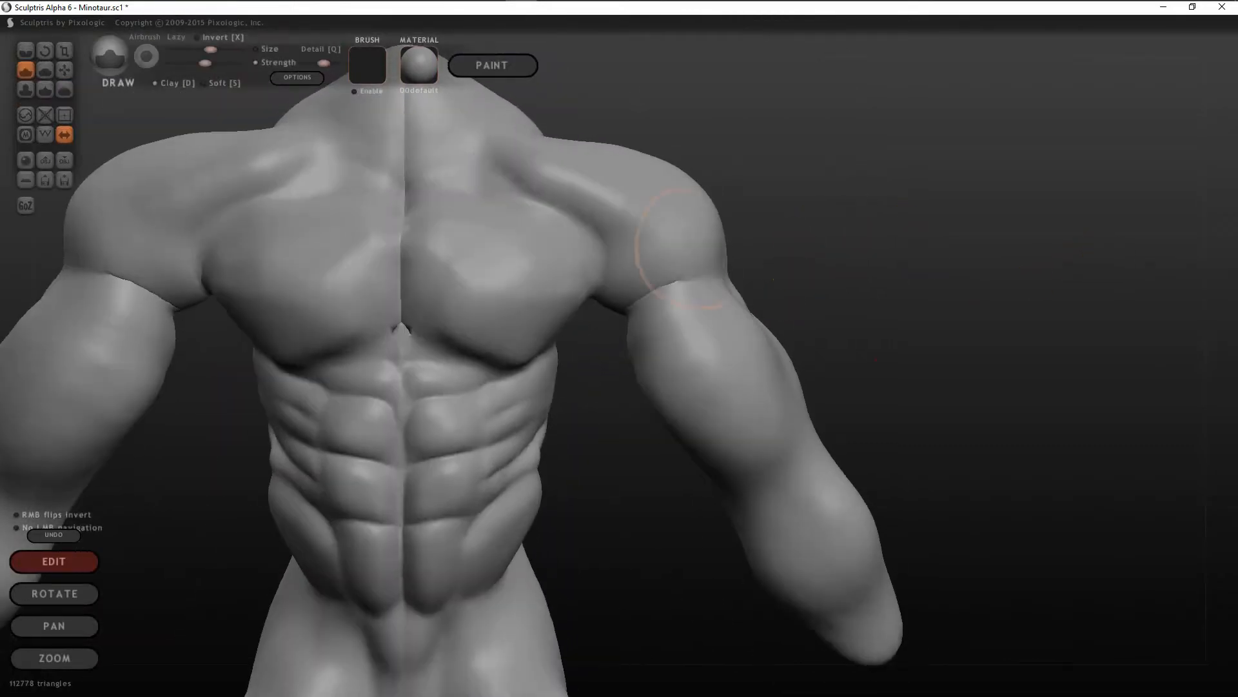
Step: Undo the last Draw stroke and thicken the ends of the forearms with the Inflate brush
{"action": "key", "text": "ctrl+z"}
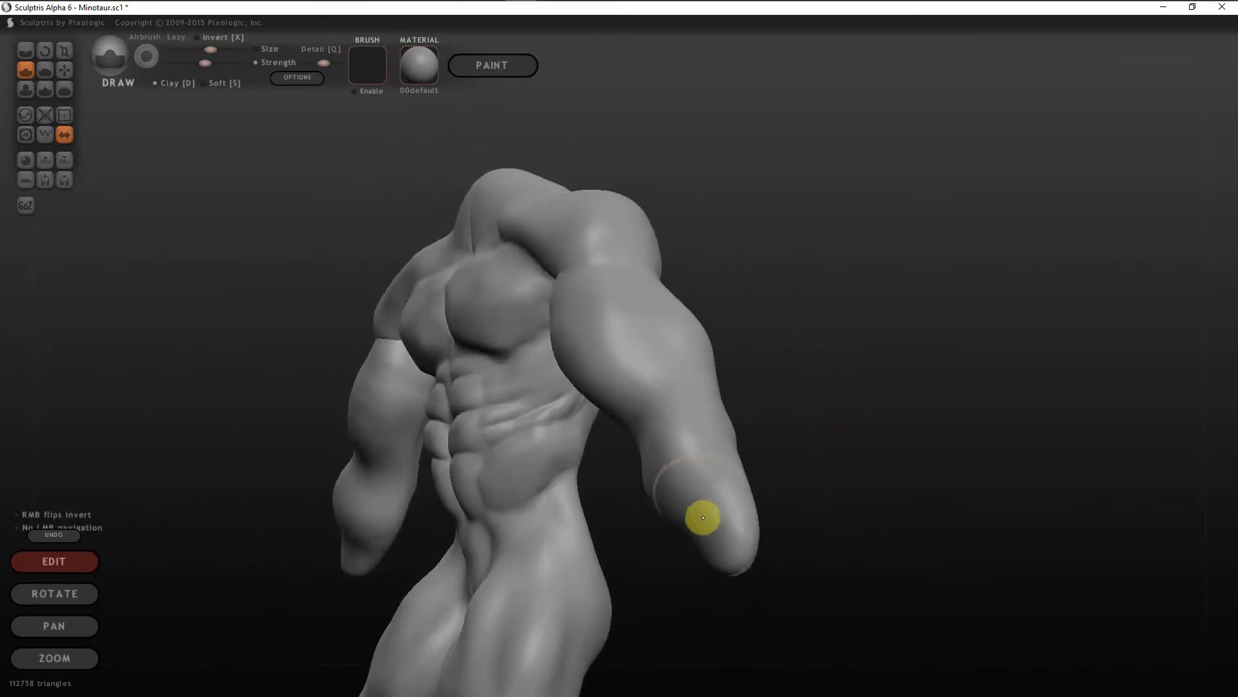
{"action": "left_click", "coordinate": [25, 89]}
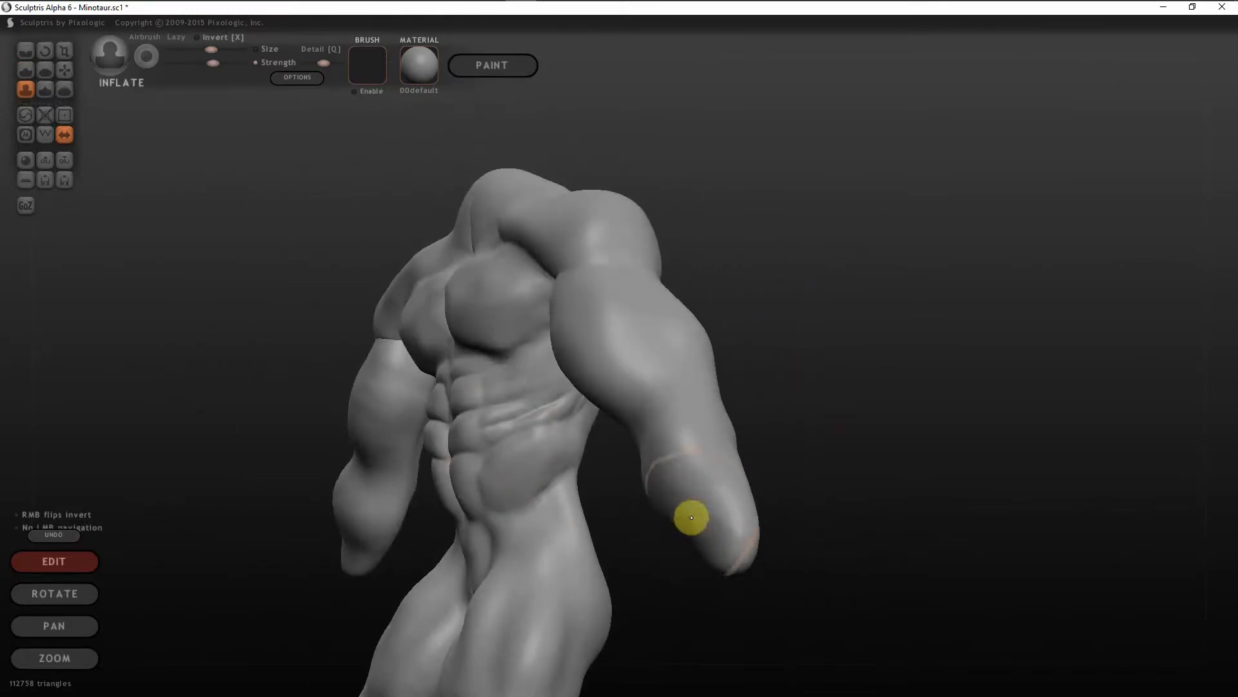
{"action": "left_click_drag", "start_coordinate": [674, 518], "coordinate": [649, 550]}
{"action": "left_click_drag", "start_coordinate": [813, 423], "coordinate": [913, 431]}
{"action": "left_click_drag", "start_coordinate": [805, 522], "coordinate": [814, 387]}
Step: Smooth the inflated lower part of the forearms with the Smooth brush
{"action": "left_click", "coordinate": [65, 89]}
{"action": "left_click_drag", "start_coordinate": [728, 503], "coordinate": [716, 487]}
{"action": "scroll", "coordinate": [912, 425], "scroll_direction": "up", "scroll_amount": 2}
{"action": "mouse_move", "coordinate": [912, 425]}
{"action": "left_mouse_down"}
{"action": "mouse_move", "coordinate": [851, 506]}
{"action": "mouse_move", "coordinate": [832, 355]}
{"action": "left_mouse_up"}
{"action": "scroll", "coordinate": [832, 361], "scroll_direction": "up", "scroll_amount": 1}
{"action": "mouse_move", "coordinate": [751, 414]}
{"action": "left_mouse_down"}
{"action": "mouse_move", "coordinate": [730, 522]}
{"action": "mouse_move", "coordinate": [680, 531]}
{"action": "mouse_move", "coordinate": [763, 368]}
{"action": "mouse_move", "coordinate": [798, 493]}
{"action": "mouse_move", "coordinate": [783, 505]}
{"action": "left_mouse_up"}
{"action": "mouse_move", "coordinate": [858, 510]}
{"action": "left_mouse_down"}
{"action": "mouse_move", "coordinate": [668, 445]}
{"action": "mouse_move", "coordinate": [654, 507]}
{"action": "left_mouse_up"}
{"action": "left_click_drag", "start_coordinate": [467, 497], "coordinate": [548, 490]}
{"action": "mouse_move", "coordinate": [598, 483]}
{"action": "left_mouse_down"}
{"action": "mouse_move", "coordinate": [596, 305]}
{"action": "mouse_move", "coordinate": [542, 400]}
{"action": "mouse_move", "coordinate": [879, 331]}
{"action": "mouse_move", "coordinate": [829, 398]}
{"action": "mouse_move", "coordinate": [671, 395]}
{"action": "mouse_move", "coordinate": [642, 307]}
{"action": "mouse_move", "coordinate": [594, 365]}
{"action": "mouse_move", "coordinate": [638, 285]}
{"action": "mouse_move", "coordinate": [544, 318]}
{"action": "left_mouse_up"}
Step: Even out the tip and underside of the forearm stump with further Smooth strokes
{"action": "scroll", "coordinate": [879, 331], "scroll_direction": "down", "scroll_amount": 3}
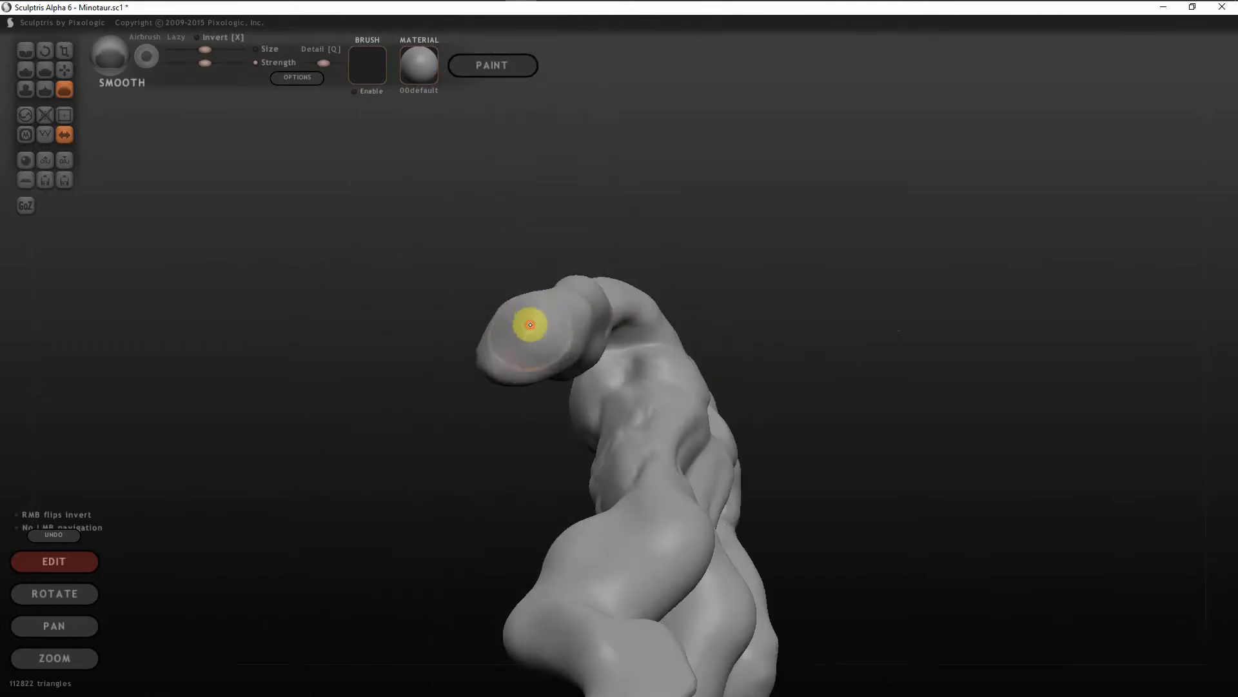
{"action": "scroll", "coordinate": [529, 317], "scroll_direction": "up", "scroll_amount": 3}
{"action": "left_click", "coordinate": [467, 329]}
{"action": "mouse_move", "coordinate": [481, 281]}
{"action": "left_mouse_down"}
{"action": "mouse_move", "coordinate": [437, 332]}
{"action": "mouse_move", "coordinate": [467, 275]}
{"action": "left_mouse_up"}
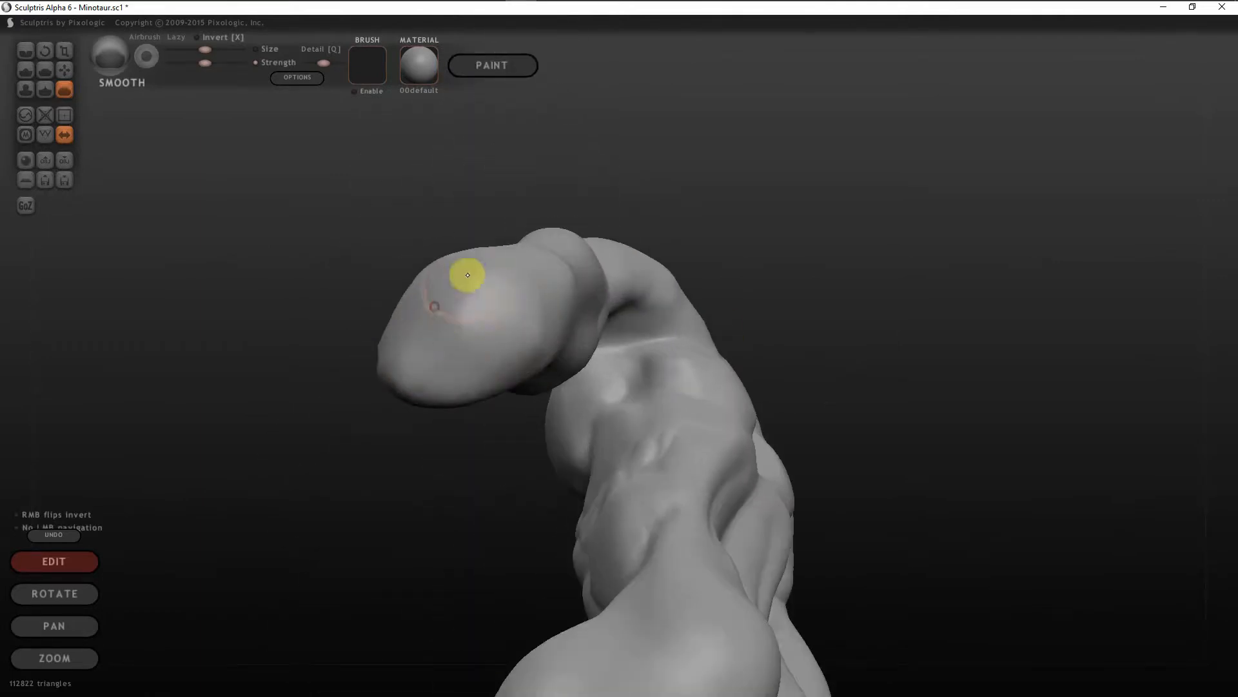
{"action": "mouse_move", "coordinate": [319, 446]}
{"action": "left_mouse_down"}
{"action": "mouse_move", "coordinate": [436, 542]}
{"action": "mouse_move", "coordinate": [468, 385]}
{"action": "left_mouse_up"}
{"action": "mouse_move", "coordinate": [661, 328]}
{"action": "left_mouse_down"}
{"action": "mouse_move", "coordinate": [498, 354]}
{"action": "mouse_move", "coordinate": [486, 272]}
{"action": "left_mouse_up"}
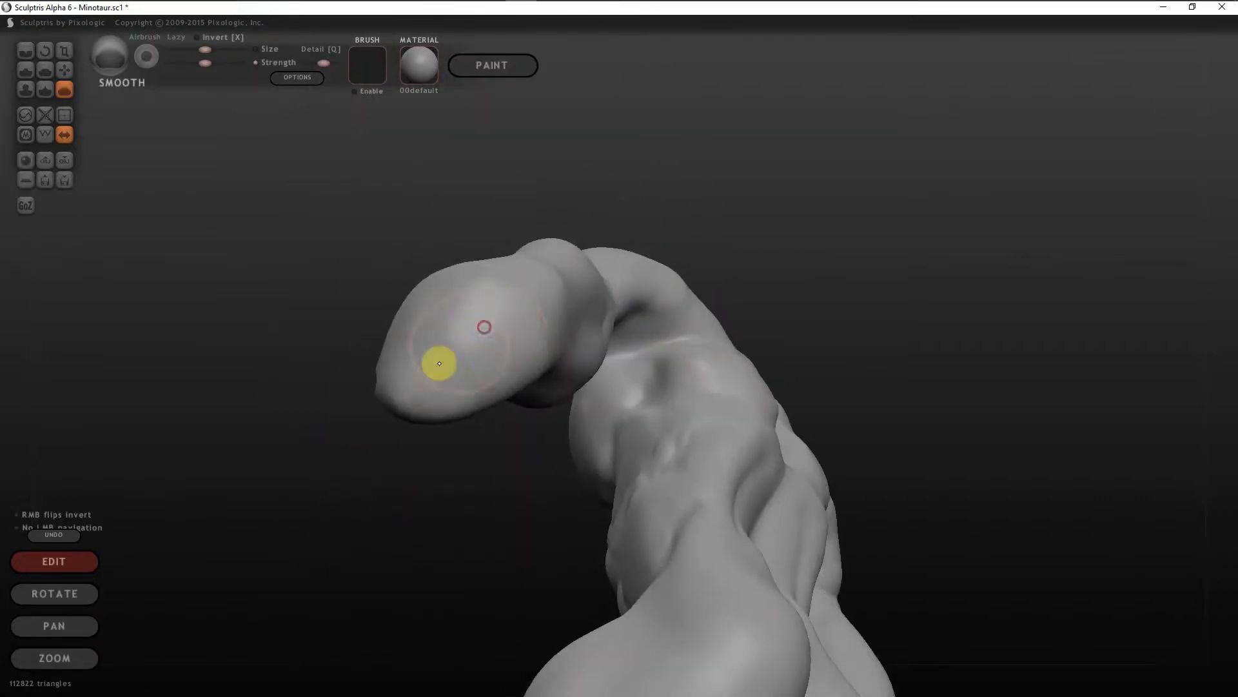
Step: Smooth the side of the forearm stump with the Smooth brush and check the arms against the whole figure
{"action": "left_click_drag", "start_coordinate": [418, 361], "coordinate": [478, 343]}
{"action": "left_click_drag", "start_coordinate": [490, 451], "coordinate": [702, 600]}
{"action": "scroll", "coordinate": [842, 292], "scroll_direction": "down", "scroll_amount": 3}
{"action": "scroll", "coordinate": [842, 292], "scroll_direction": "down", "scroll_amount": 1}
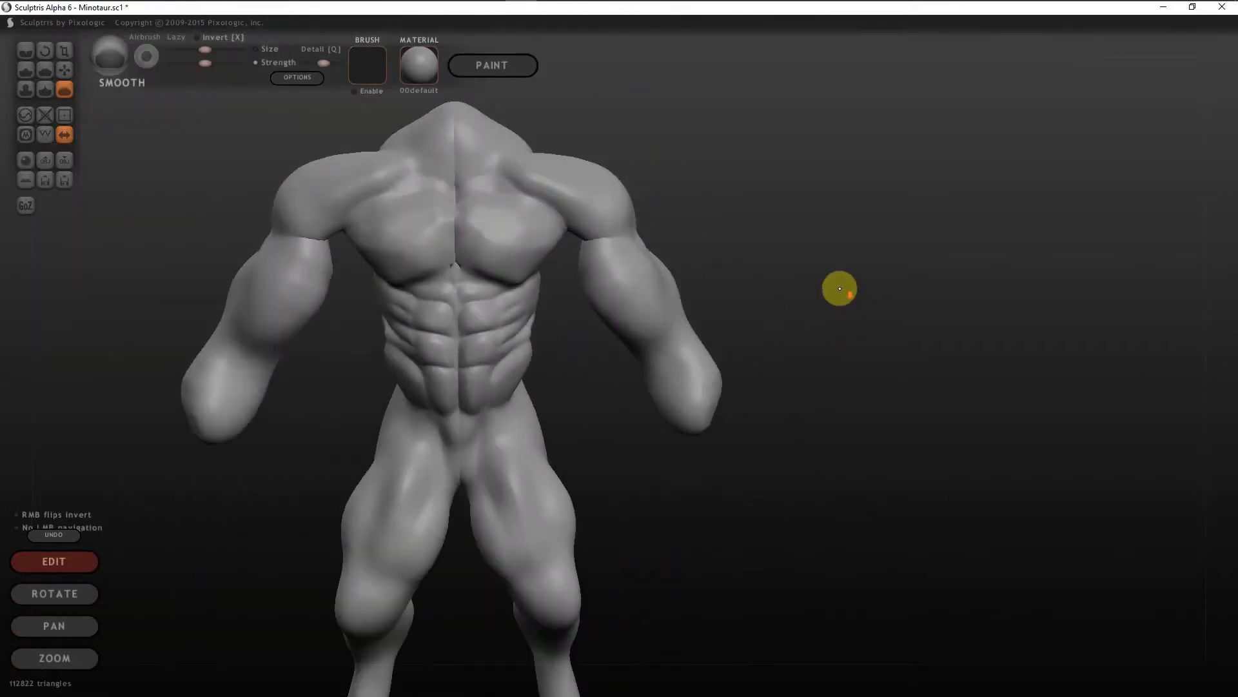
{"action": "left_click_drag", "start_coordinate": [784, 304], "coordinate": [605, 269]}
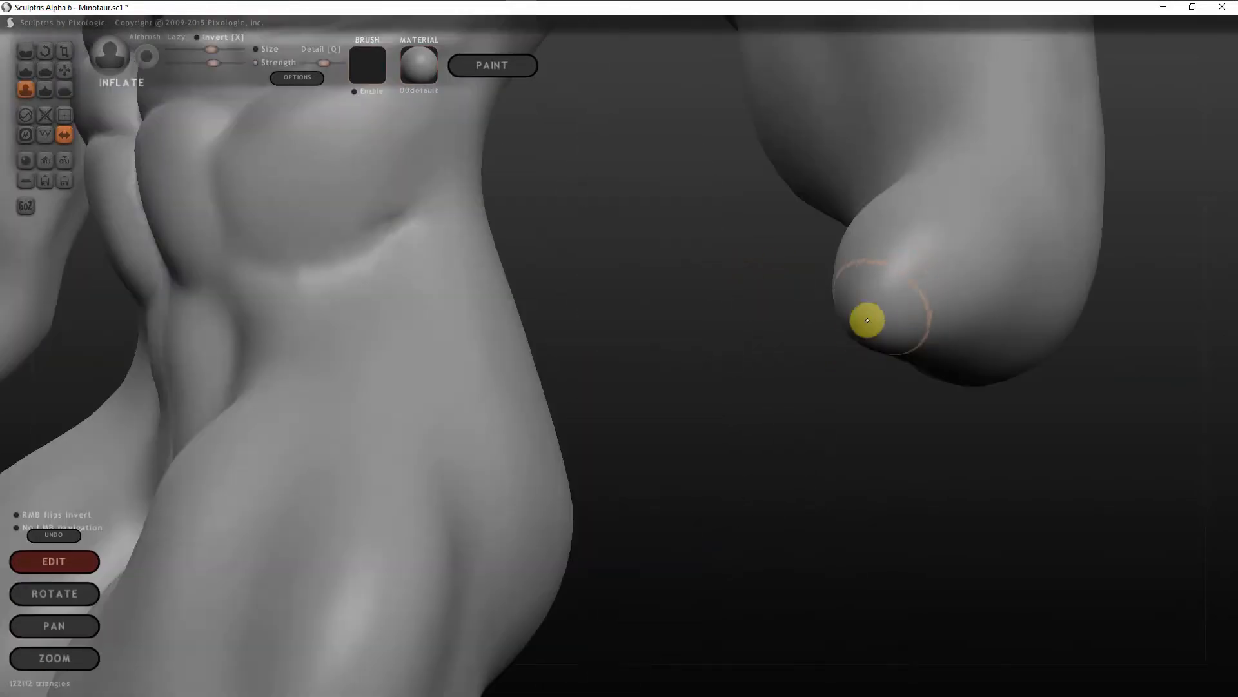
Step: Grow a rounded, finger-like protrusion out of the end of the forearm with the Inflate brush
{"action": "mouse_move", "coordinate": [885, 312]}
{"action": "left_mouse_down"}
{"action": "mouse_move", "coordinate": [838, 367]}
{"action": "mouse_move", "coordinate": [860, 349]}
{"action": "mouse_move", "coordinate": [842, 383]}
{"action": "mouse_move", "coordinate": [848, 367]}
{"action": "left_mouse_up"}
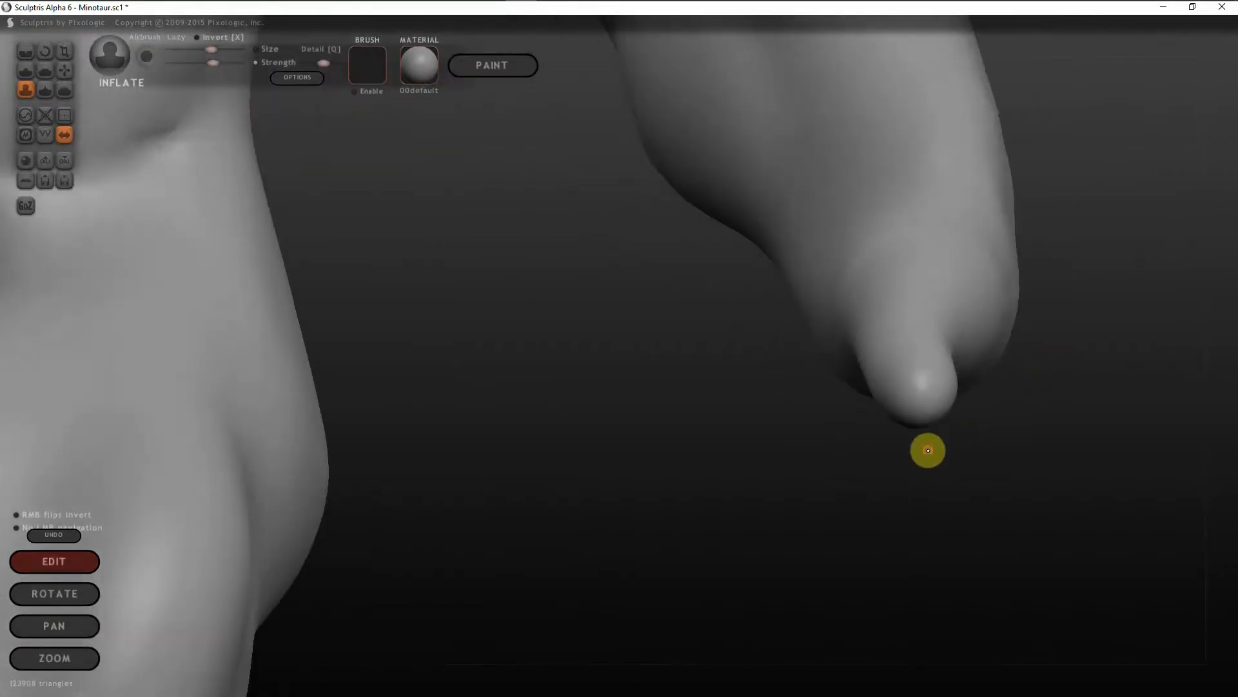
{"action": "mouse_move", "coordinate": [926, 447]}
{"action": "left_mouse_down"}
{"action": "mouse_move", "coordinate": [903, 409]}
{"action": "mouse_move", "coordinate": [923, 452]}
{"action": "left_mouse_up"}
{"action": "mouse_move", "coordinate": [986, 471]}
{"action": "left_mouse_down"}
{"action": "mouse_move", "coordinate": [948, 389]}
{"action": "mouse_move", "coordinate": [864, 374]}
{"action": "left_mouse_up"}
{"action": "mouse_move", "coordinate": [924, 437]}
{"action": "left_mouse_down"}
{"action": "mouse_move", "coordinate": [838, 432]}
{"action": "mouse_move", "coordinate": [940, 467]}
{"action": "mouse_move", "coordinate": [855, 413]}
{"action": "mouse_move", "coordinate": [805, 409]}
{"action": "mouse_move", "coordinate": [816, 438]}
{"action": "left_mouse_up"}
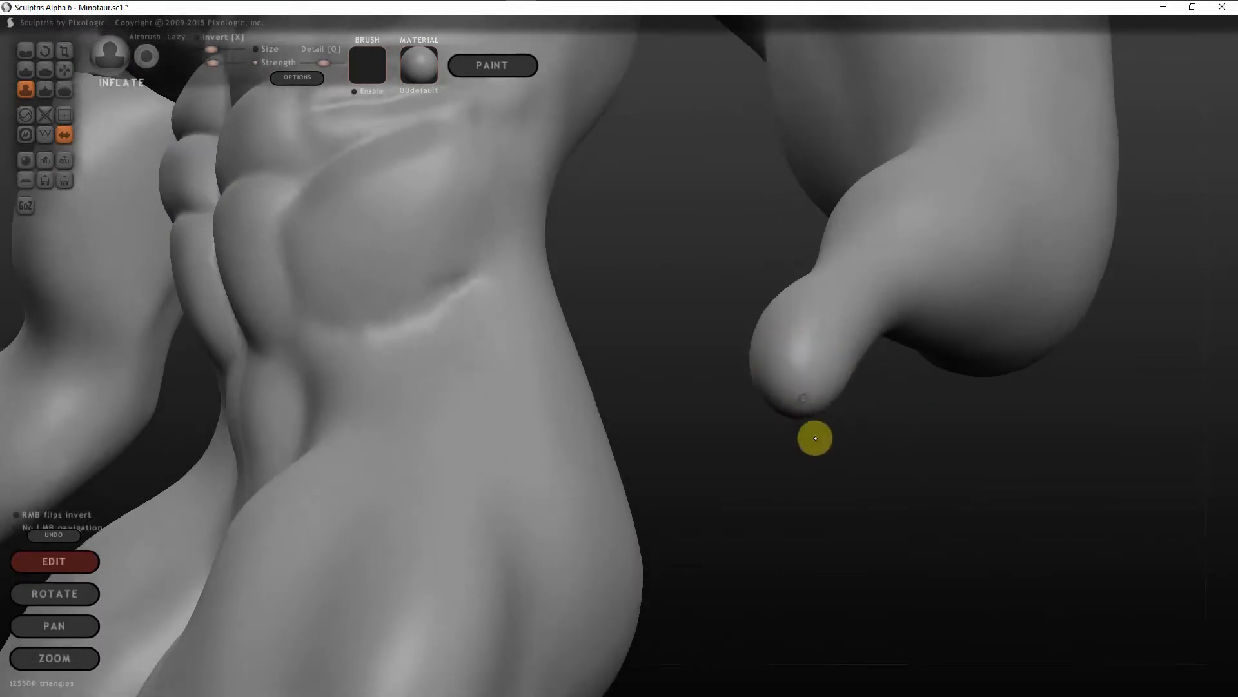
{"action": "left_click_drag", "start_coordinate": [813, 436], "coordinate": [840, 417]}
{"action": "left_click_drag", "start_coordinate": [799, 353], "coordinate": [868, 426]}
Step: Thicken the base of the protrusion where it joins the wrist with short Inflate strokes
{"action": "right_click_drag", "start_coordinate": [877, 430], "coordinate": [919, 445]}
{"action": "right_click_drag", "start_coordinate": [771, 501], "coordinate": [1013, 429]}
{"action": "right_click_drag", "start_coordinate": [1039, 488], "coordinate": [726, 411]}
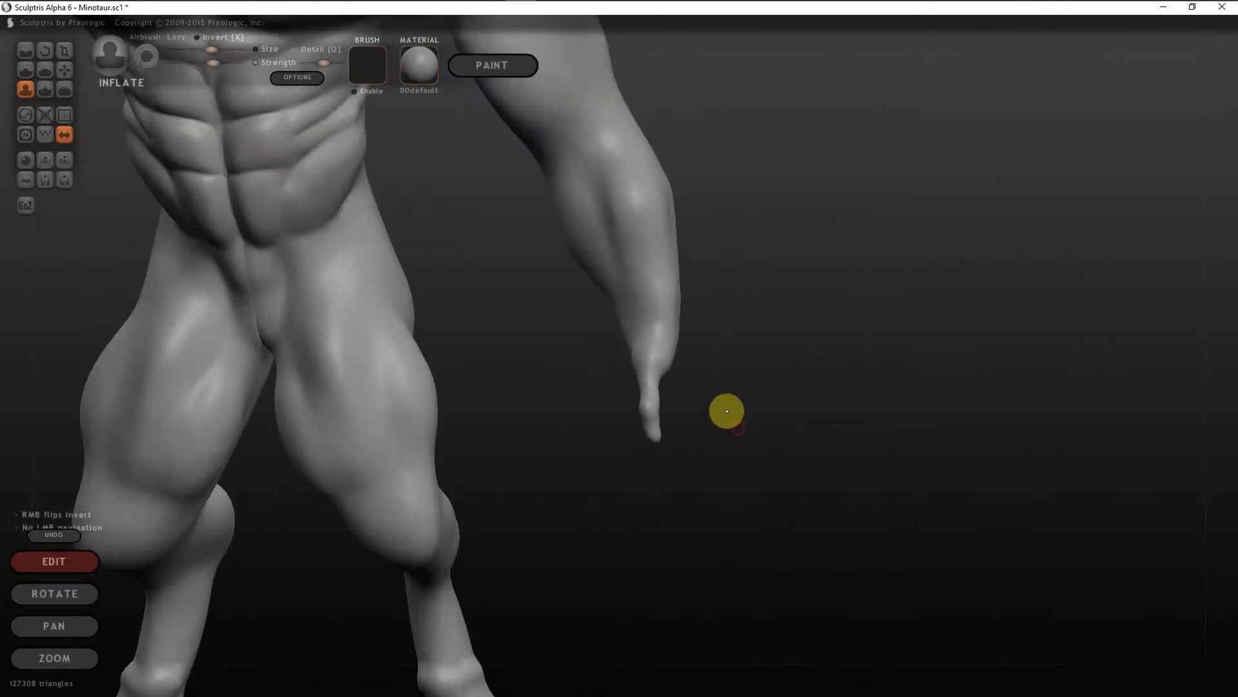
{"action": "scroll", "coordinate": [683, 414], "scroll_direction": "up", "scroll_amount": 7}
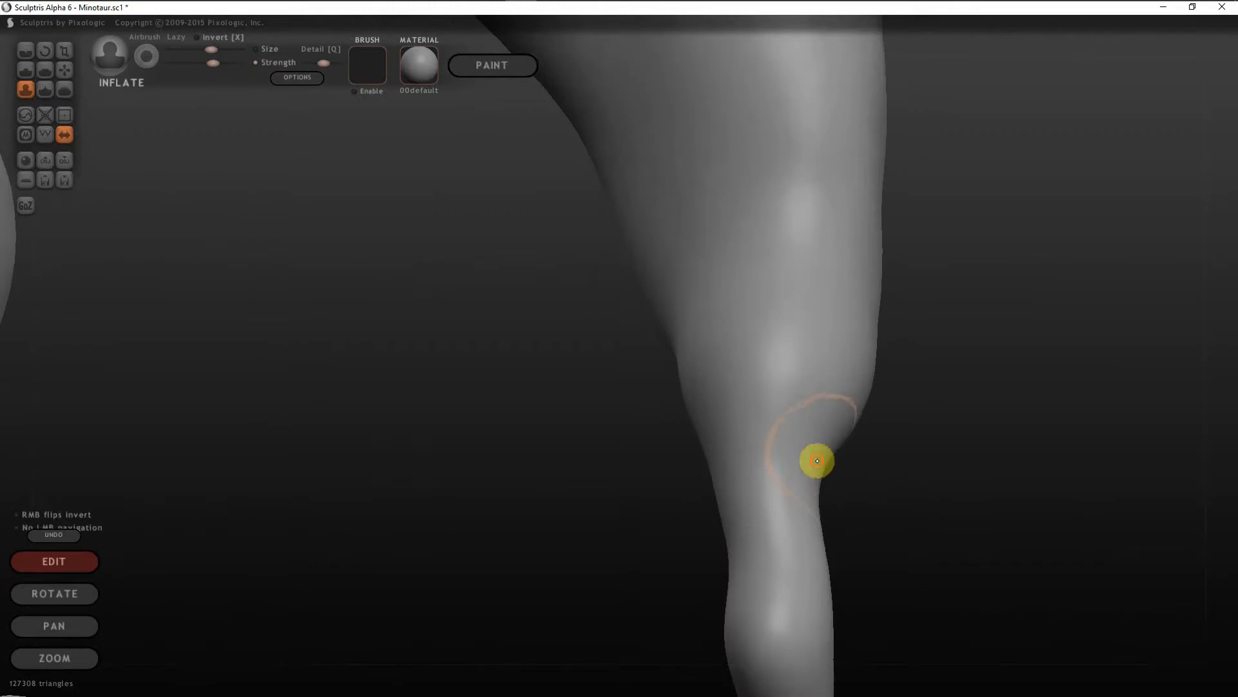
{"action": "mouse_move", "coordinate": [817, 461]}
{"action": "left_mouse_down"}
{"action": "mouse_move", "coordinate": [854, 392]}
{"action": "mouse_move", "coordinate": [821, 467]}
{"action": "left_mouse_up"}
{"action": "mouse_move", "coordinate": [916, 407]}
{"action": "right_mouse_down"}
{"action": "mouse_move", "coordinate": [1039, 398]}
{"action": "mouse_move", "coordinate": [1165, 324]}
{"action": "right_mouse_up"}
{"action": "left_click_drag", "start_coordinate": [819, 477], "coordinate": [843, 439]}
{"action": "right_click_drag", "start_coordinate": [843, 439], "coordinate": [811, 550]}
{"action": "right_click_drag", "start_coordinate": [807, 464], "coordinate": [818, 426]}
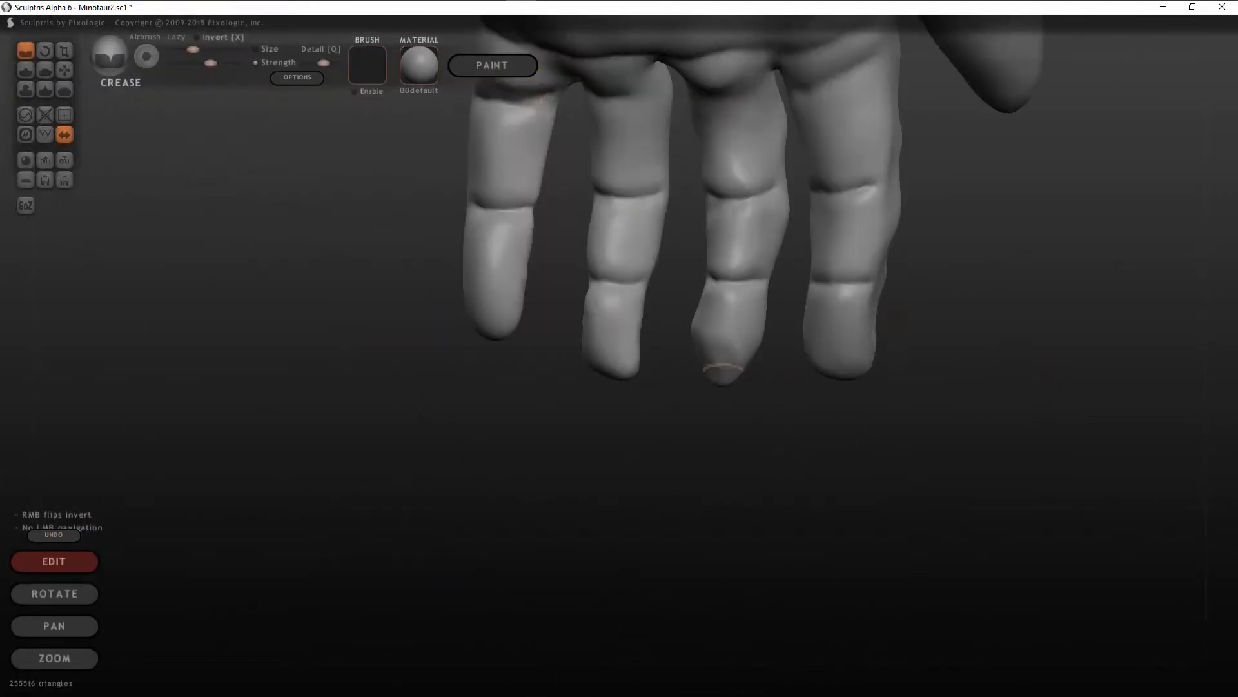
Step: Inflate the palm-side pads of the middle and ring fingertips and smooth their surfaces
{"action": "left_click", "coordinate": [25, 89]}
{"action": "mouse_move", "coordinate": [732, 361]}
{"action": "left_mouse_down"}
{"action": "mouse_move", "coordinate": [705, 331]}
{"action": "mouse_move", "coordinate": [711, 307]}
{"action": "mouse_move", "coordinate": [741, 329]}
{"action": "left_mouse_up"}
{"action": "scroll", "coordinate": [745, 335], "scroll_direction": "up", "scroll_amount": 2}
{"action": "left_click_drag", "start_coordinate": [611, 353], "coordinate": [627, 325]}
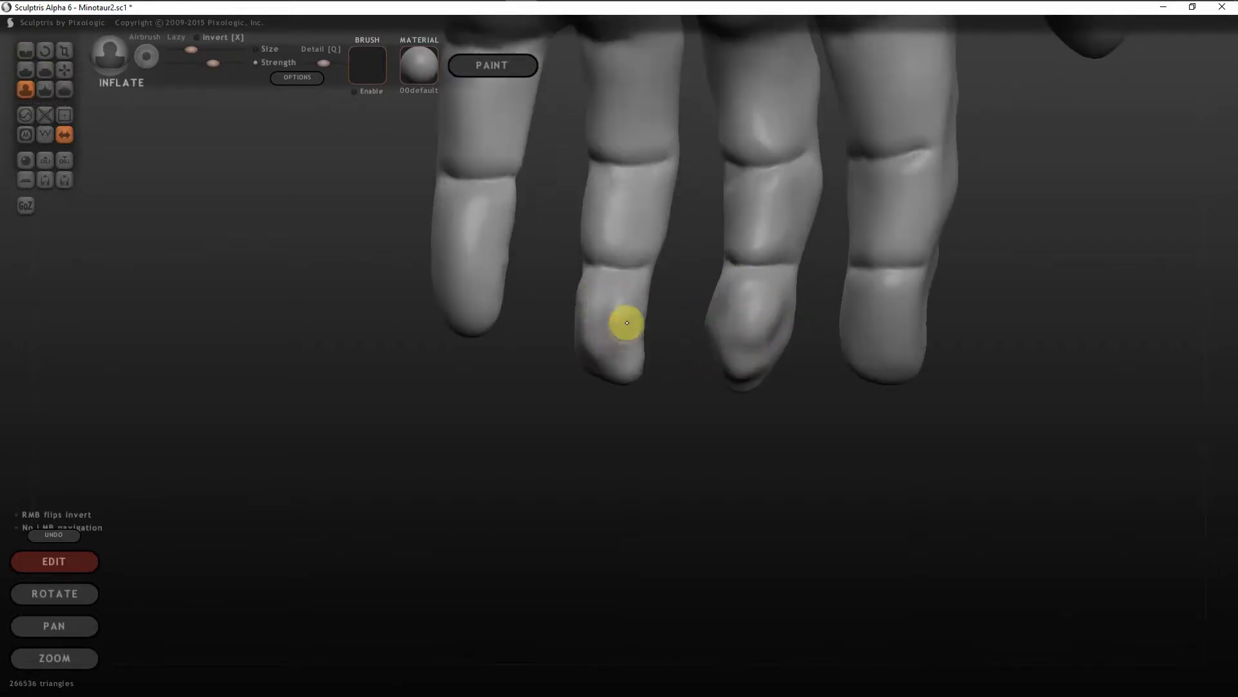
{"action": "left_click_drag", "start_coordinate": [603, 335], "coordinate": [614, 312], "text": "shift"}
{"action": "left_click_drag", "start_coordinate": [723, 303], "coordinate": [773, 323], "text": "shift"}
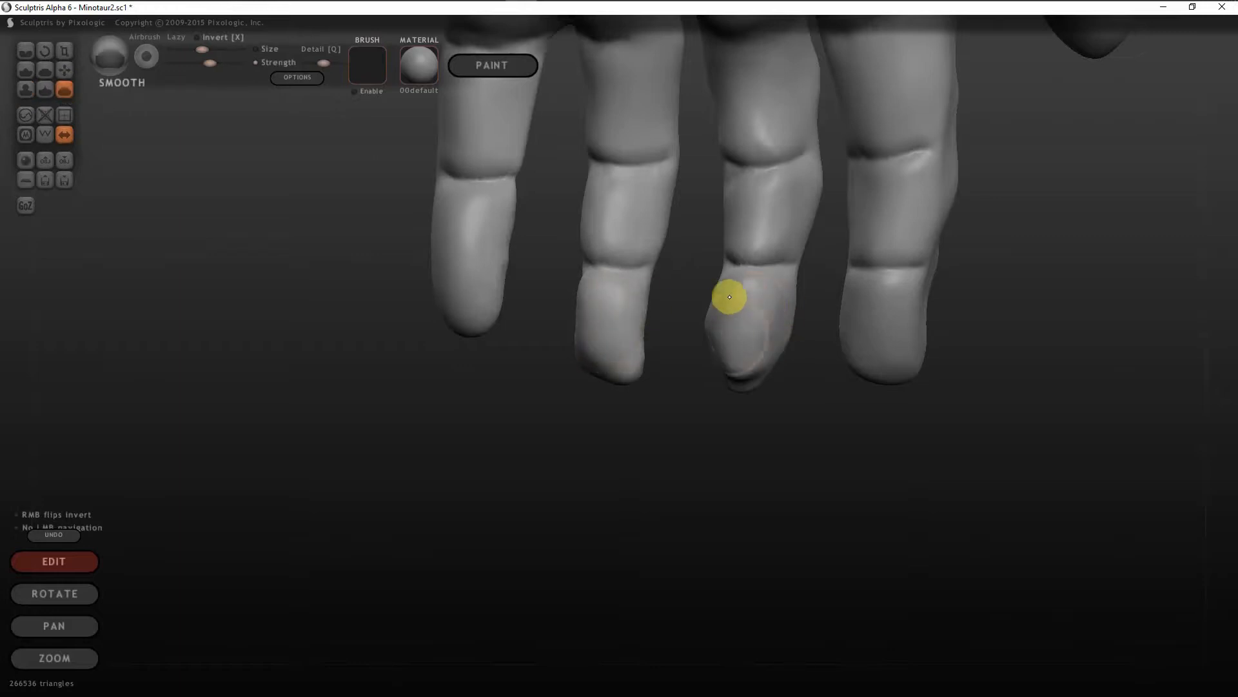
Step: Inflate the palm-side pad of the index fingertip, using a larger brush for the final stroke
{"action": "left_click", "coordinate": [24, 89]}
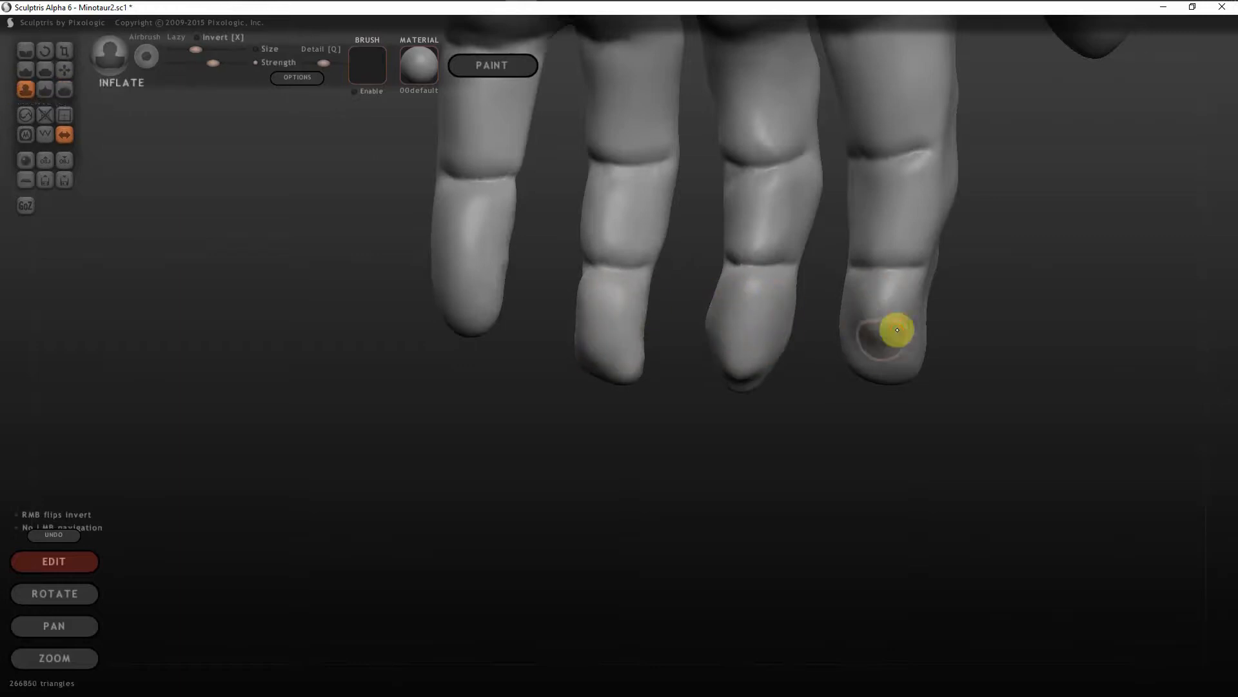
{"action": "left_click_drag", "start_coordinate": [884, 337], "coordinate": [882, 279]}
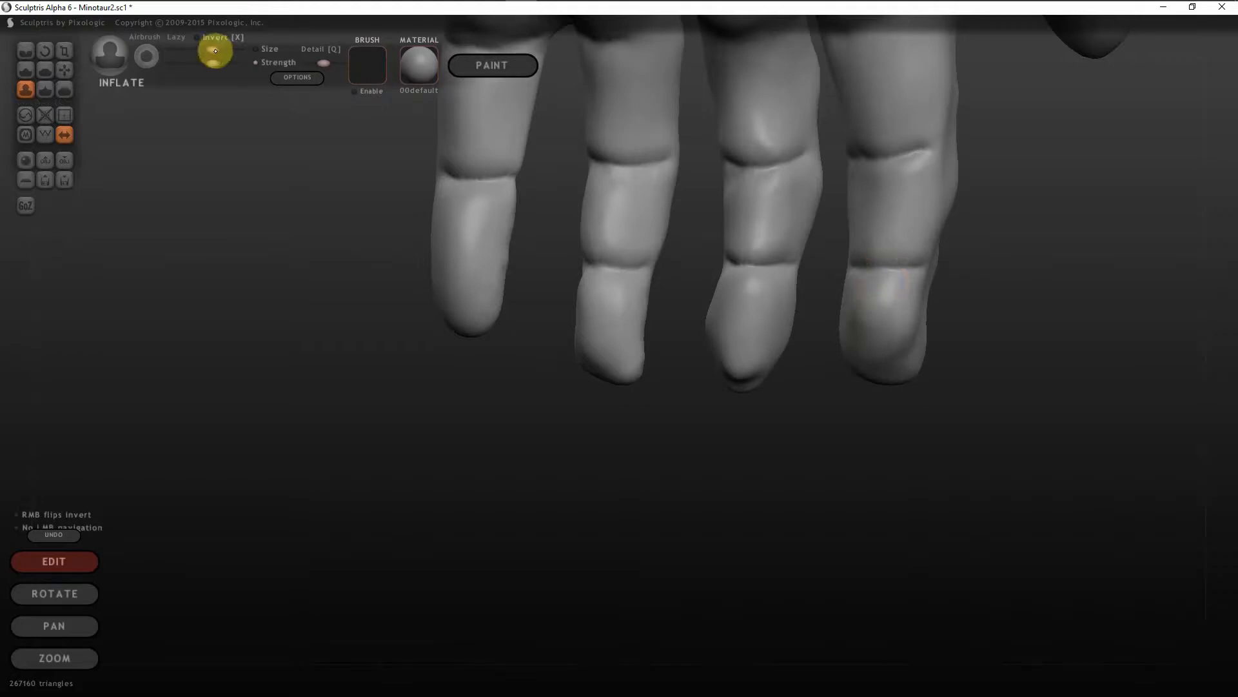
{"action": "left_click_drag", "start_coordinate": [884, 304], "coordinate": [893, 357]}
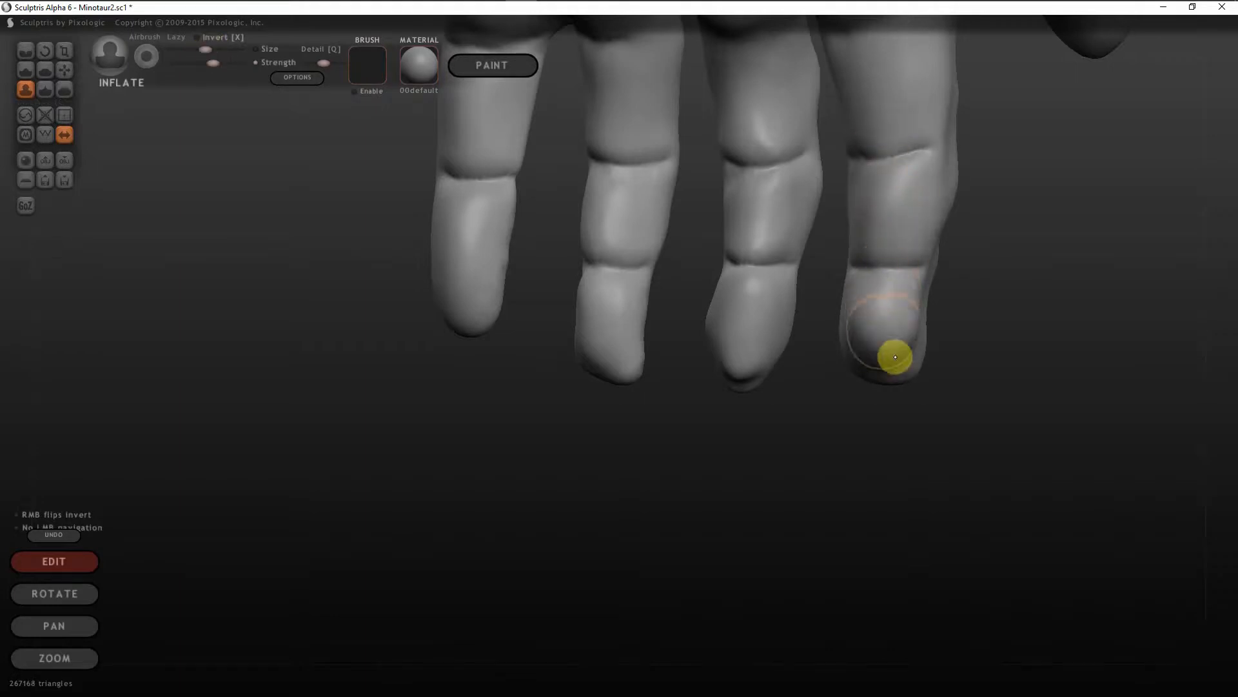
Step: Inflate the remaining finger segments on the palm side, including the tip and middle segment of the little finger
{"action": "mouse_move", "coordinate": [603, 313]}
{"action": "left_mouse_down"}
{"action": "mouse_move", "coordinate": [627, 199]}
{"action": "mouse_move", "coordinate": [622, 89]}
{"action": "left_mouse_up"}
{"action": "scroll", "coordinate": [556, 199], "scroll_direction": "down", "scroll_amount": 3}
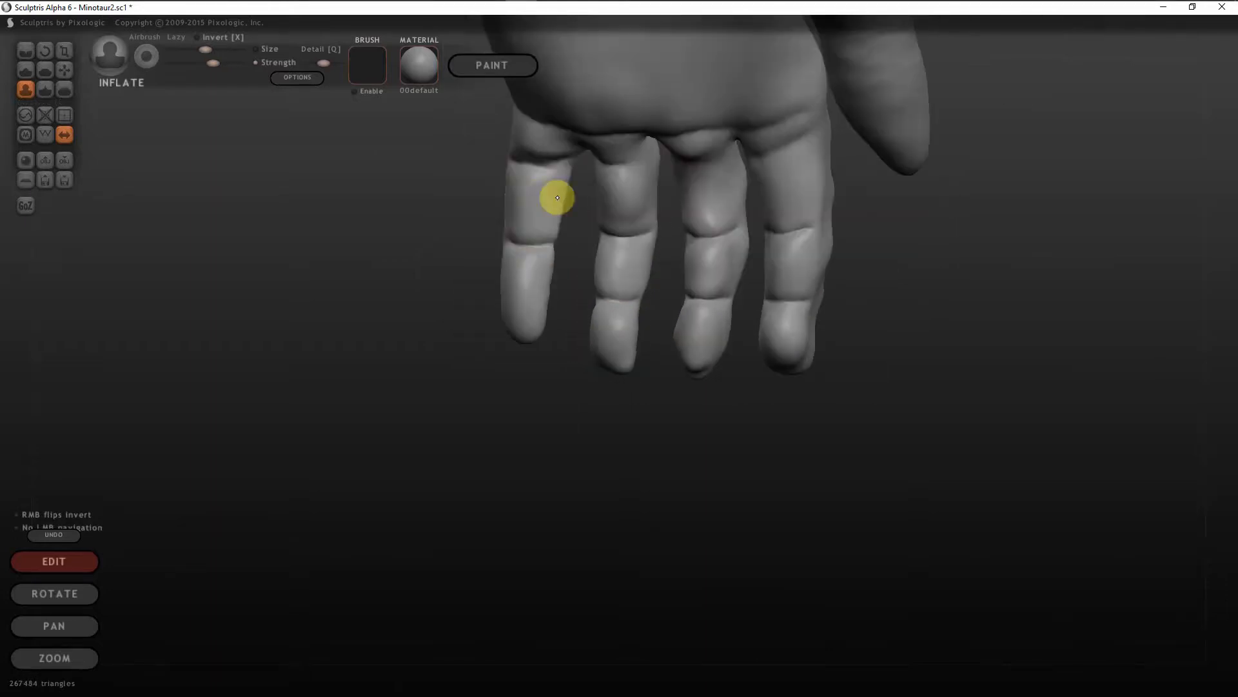
{"action": "scroll", "coordinate": [542, 187], "scroll_direction": "up", "scroll_amount": 3}
{"action": "mouse_move", "coordinate": [485, 81]}
{"action": "left_mouse_down", "text": "alt"}
{"action": "mouse_move", "coordinate": [541, 214]}
{"action": "mouse_move", "coordinate": [529, 248]}
{"action": "left_mouse_up", "text": "alt"}
{"action": "left_click_drag", "start_coordinate": [504, 373], "coordinate": [514, 410]}
{"action": "scroll", "coordinate": [534, 241], "scroll_direction": "down", "scroll_amount": 2}
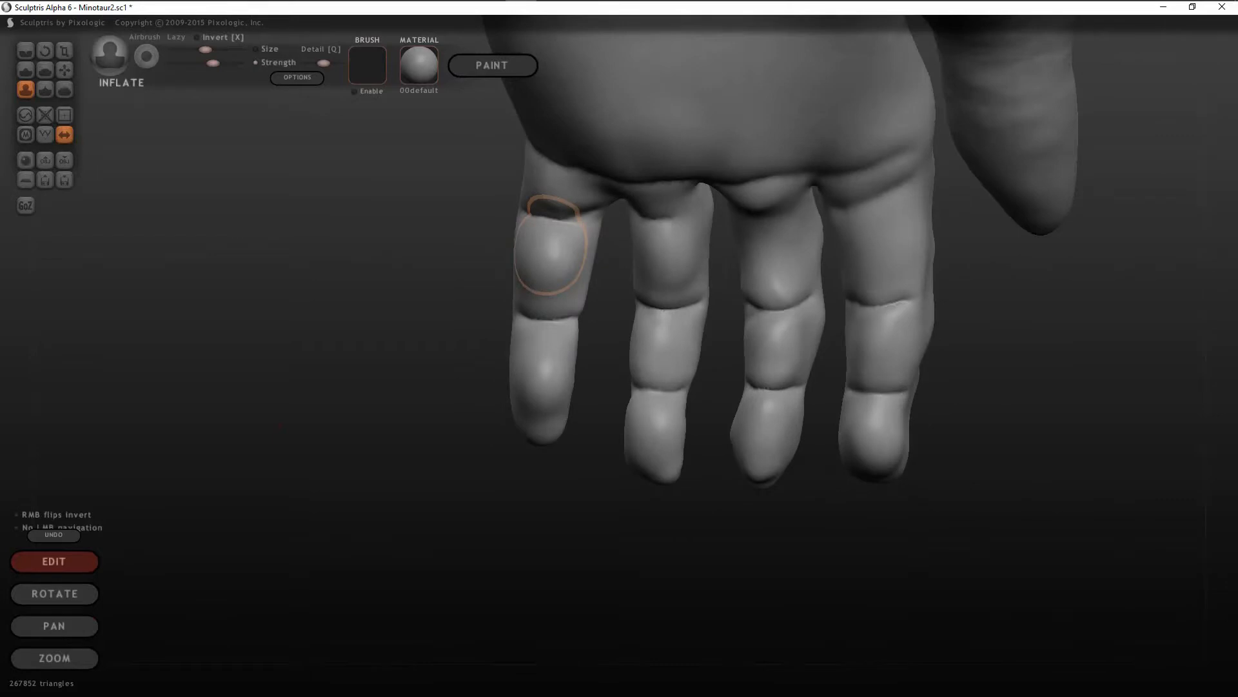
Step: Try reshaping the fingertips with the Draw and Flatten brushes and undo the last stroke
{"action": "key", "text": "c"}
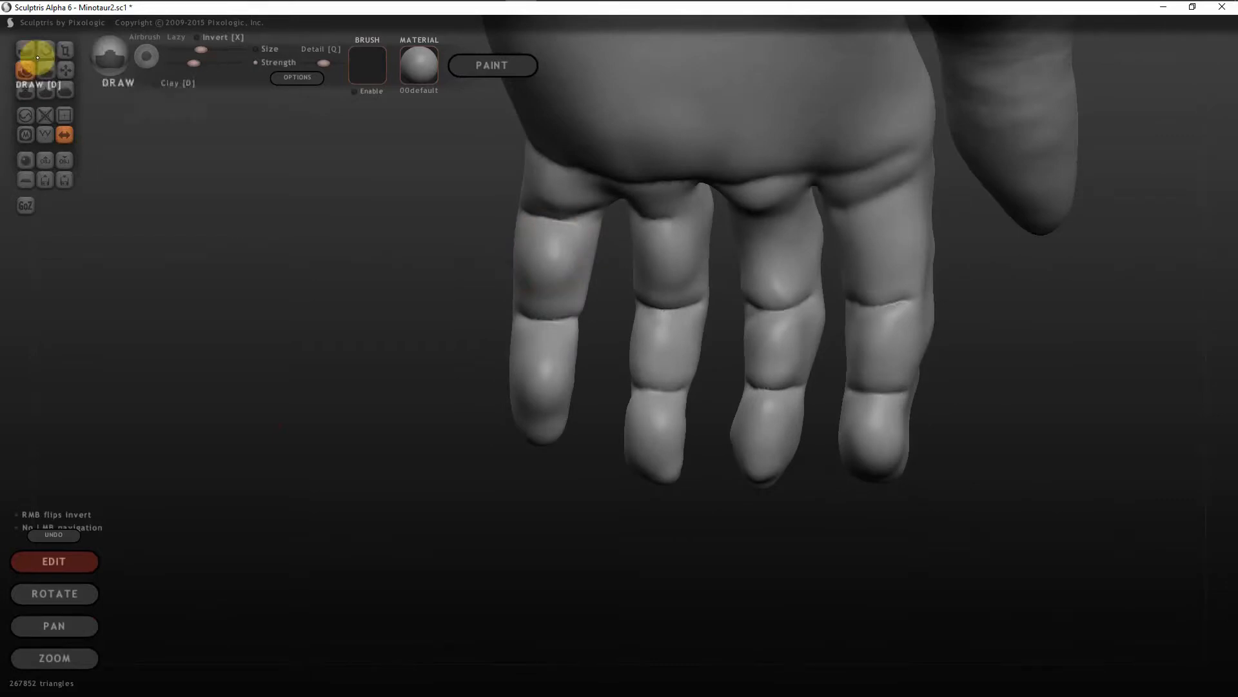
{"action": "mouse_move", "coordinate": [603, 174]}
{"action": "left_mouse_down"}
{"action": "mouse_move", "coordinate": [766, 180]}
{"action": "mouse_move", "coordinate": [916, 126]}
{"action": "left_mouse_up"}
{"action": "mouse_move", "coordinate": [691, 527]}
{"action": "left_mouse_down"}
{"action": "mouse_move", "coordinate": [746, 506]}
{"action": "mouse_move", "coordinate": [719, 467]}
{"action": "mouse_move", "coordinate": [641, 434]}
{"action": "mouse_move", "coordinate": [694, 501]}
{"action": "mouse_move", "coordinate": [672, 456]}
{"action": "mouse_move", "coordinate": [696, 478]}
{"action": "left_mouse_up"}
{"action": "left_click", "coordinate": [45, 69]}
{"action": "mouse_move", "coordinate": [799, 485]}
{"action": "left_mouse_down"}
{"action": "mouse_move", "coordinate": [741, 346]}
{"action": "mouse_move", "coordinate": [401, 324]}
{"action": "mouse_move", "coordinate": [420, 423]}
{"action": "mouse_move", "coordinate": [357, 399]}
{"action": "left_mouse_up"}
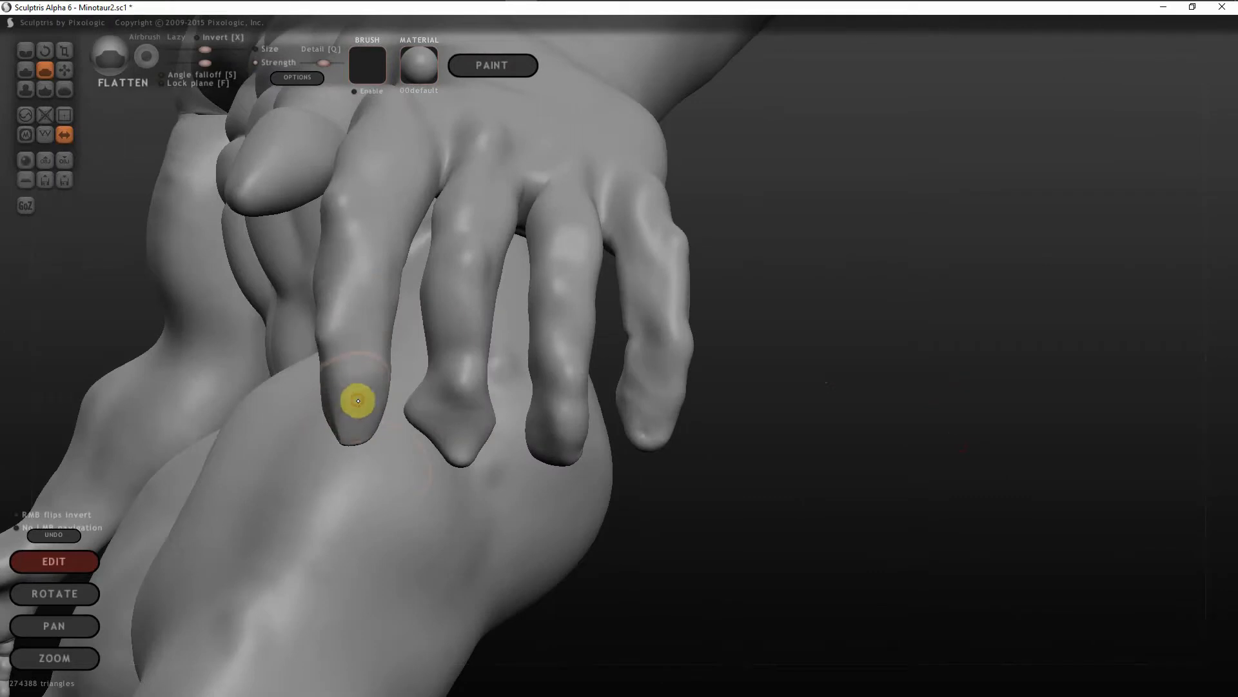
{"action": "left_click", "coordinate": [75, 535]}
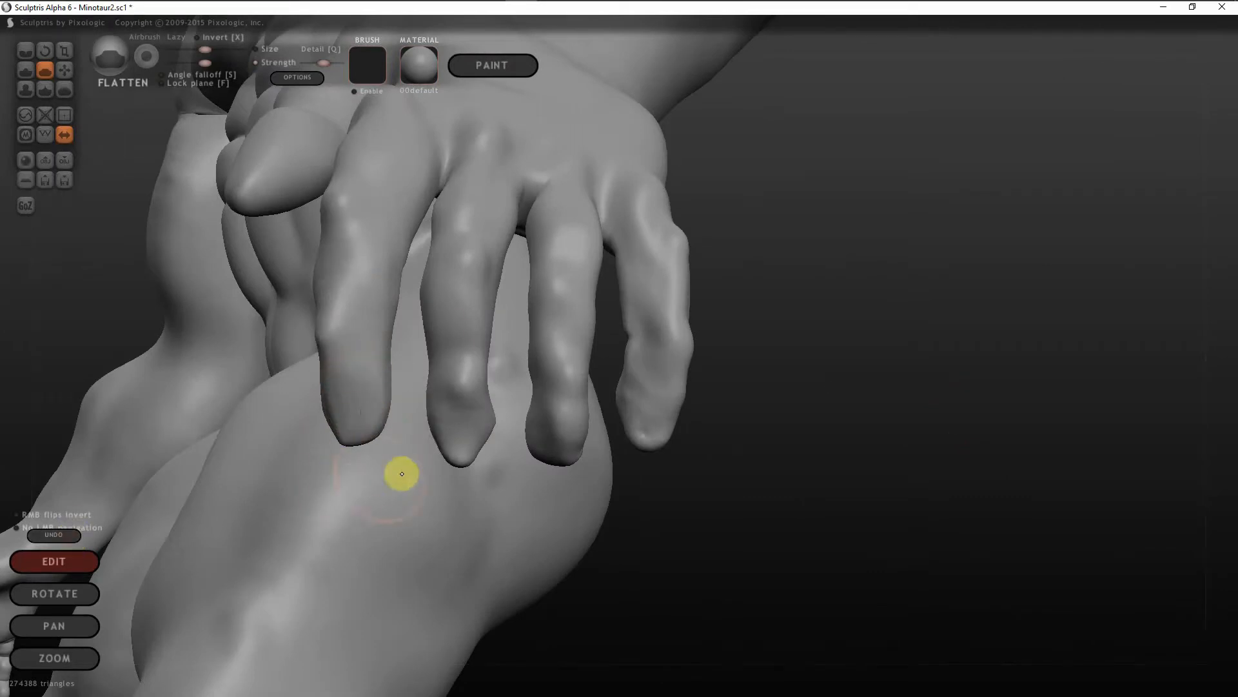
Step: Flatten the back and sides of the index finger down to its tip with the Flatten brush
{"action": "left_click_drag", "start_coordinate": [758, 427], "coordinate": [870, 417]}
{"action": "mouse_move", "coordinate": [400, 478]}
{"action": "left_mouse_down"}
{"action": "mouse_move", "coordinate": [480, 496]}
{"action": "mouse_move", "coordinate": [312, 442]}
{"action": "mouse_move", "coordinate": [310, 419]}
{"action": "left_mouse_up"}
{"action": "left_click_drag", "start_coordinate": [385, 384], "coordinate": [381, 338]}
{"action": "mouse_move", "coordinate": [422, 448]}
{"action": "left_mouse_down"}
{"action": "mouse_move", "coordinate": [330, 414]}
{"action": "mouse_move", "coordinate": [351, 396]}
{"action": "left_mouse_up"}
{"action": "left_click_drag", "start_coordinate": [367, 470], "coordinate": [360, 365]}
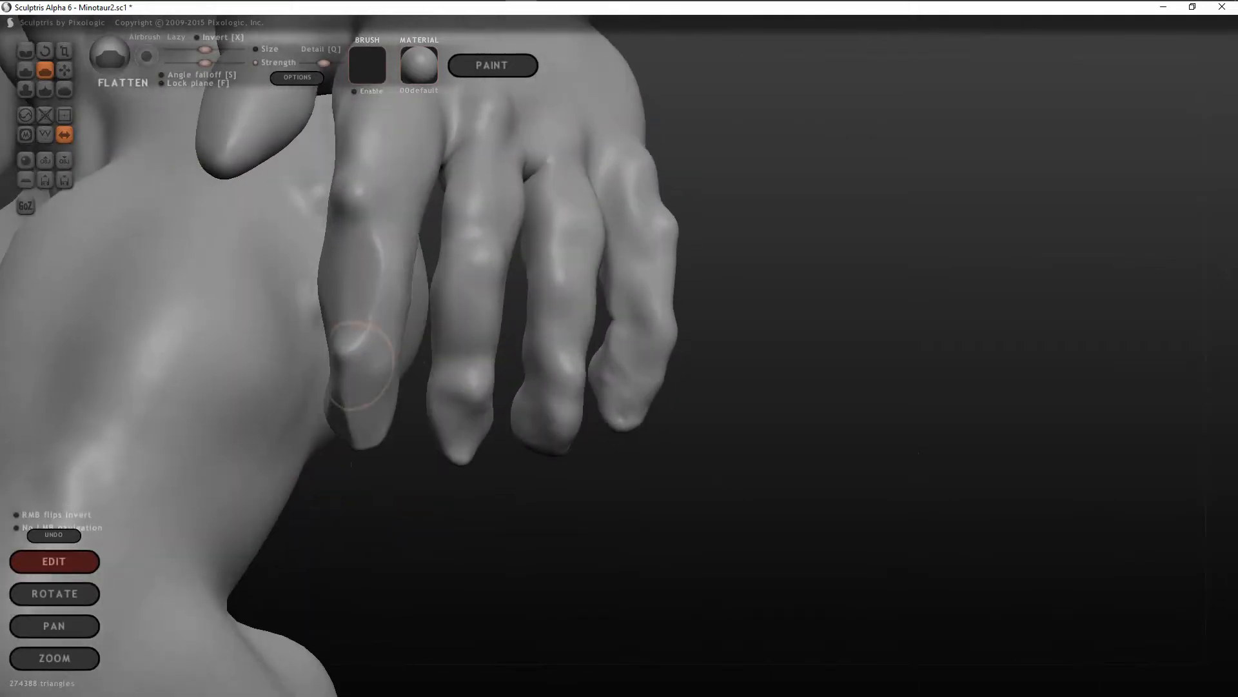
{"action": "left_click_drag", "start_coordinate": [381, 279], "coordinate": [448, 244]}
{"action": "left_click_drag", "start_coordinate": [381, 310], "coordinate": [296, 434]}
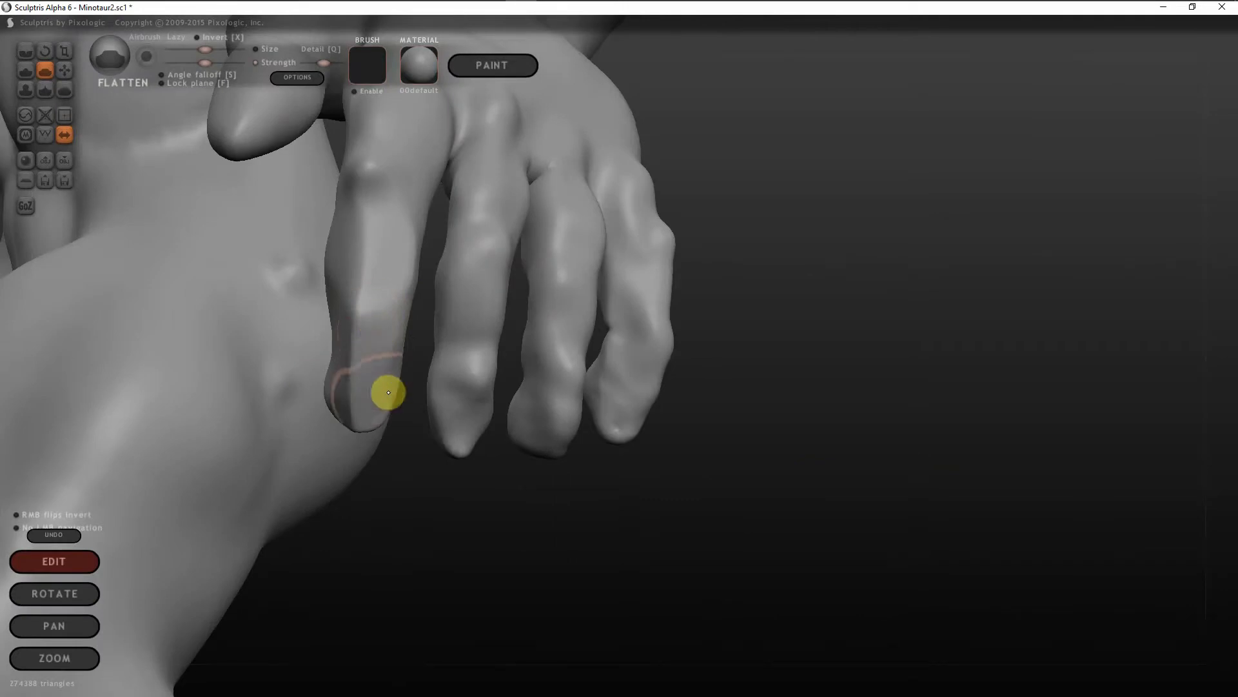
{"action": "mouse_move", "coordinate": [360, 395]}
{"action": "left_mouse_down"}
{"action": "mouse_move", "coordinate": [354, 346]}
{"action": "mouse_move", "coordinate": [337, 354]}
{"action": "mouse_move", "coordinate": [383, 226]}
{"action": "mouse_move", "coordinate": [1062, 323]}
{"action": "mouse_move", "coordinate": [460, 232]}
{"action": "left_mouse_up"}
Step: Smooth the flattened planes along the back of the index finger with the Smooth brush
{"action": "left_click", "coordinate": [63, 89]}
{"action": "left_click_drag", "start_coordinate": [785, 224], "coordinate": [367, 204]}
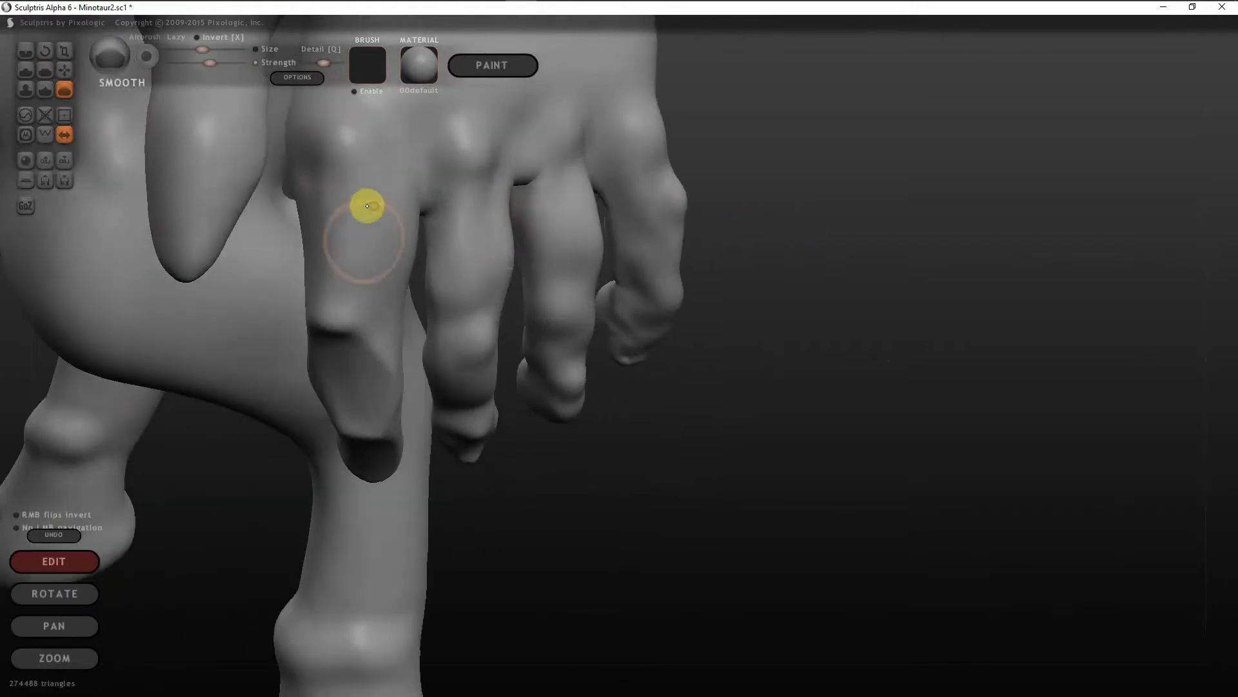
{"action": "left_click_drag", "start_coordinate": [806, 181], "coordinate": [632, 177]}
{"action": "mouse_move", "coordinate": [361, 232]}
{"action": "left_mouse_down"}
{"action": "mouse_move", "coordinate": [359, 273]}
{"action": "mouse_move", "coordinate": [346, 237]}
{"action": "mouse_move", "coordinate": [341, 261]}
{"action": "left_mouse_up"}
{"action": "left_click_drag", "start_coordinate": [361, 345], "coordinate": [396, 346]}
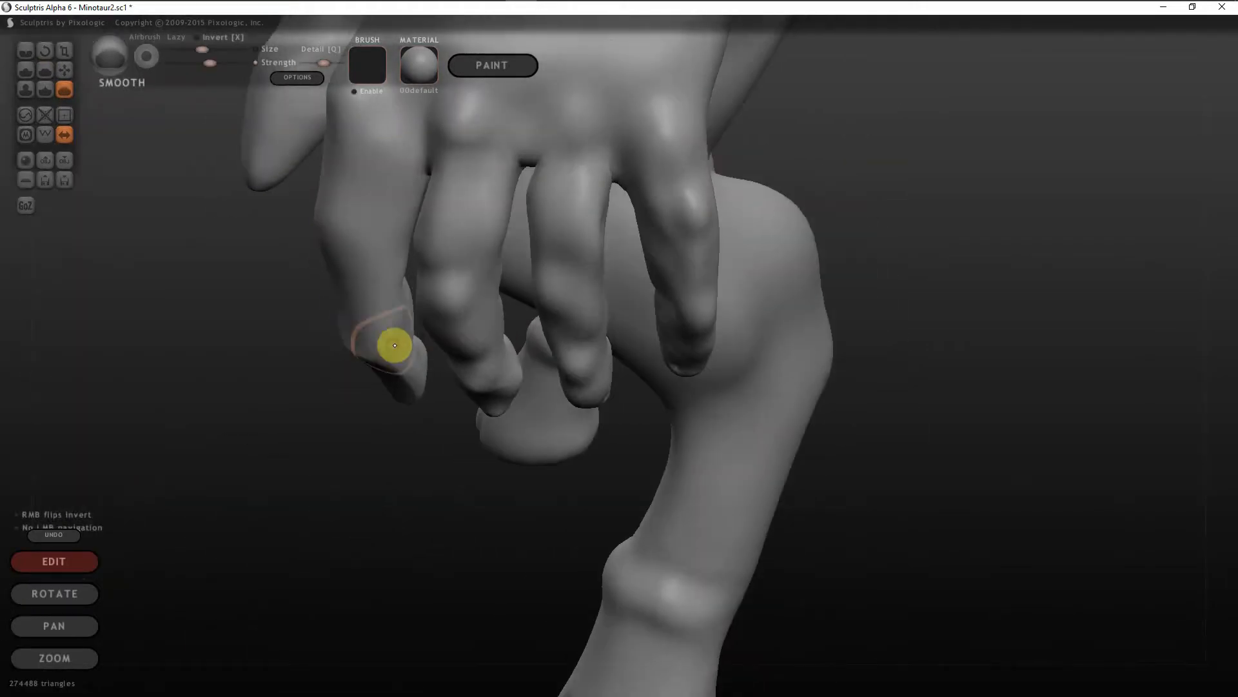
{"action": "mouse_move", "coordinate": [387, 400]}
{"action": "left_mouse_down"}
{"action": "mouse_move", "coordinate": [680, 412]}
{"action": "mouse_move", "coordinate": [823, 381]}
{"action": "left_mouse_up"}
Step: Smooth away the joint creases and bulges on the palm side of the index finger
{"action": "mouse_move", "coordinate": [823, 342]}
{"action": "left_mouse_down"}
{"action": "mouse_move", "coordinate": [810, 357]}
{"action": "mouse_move", "coordinate": [862, 332]}
{"action": "mouse_move", "coordinate": [914, 236]}
{"action": "mouse_move", "coordinate": [863, 184]}
{"action": "mouse_move", "coordinate": [863, 208]}
{"action": "left_mouse_up"}
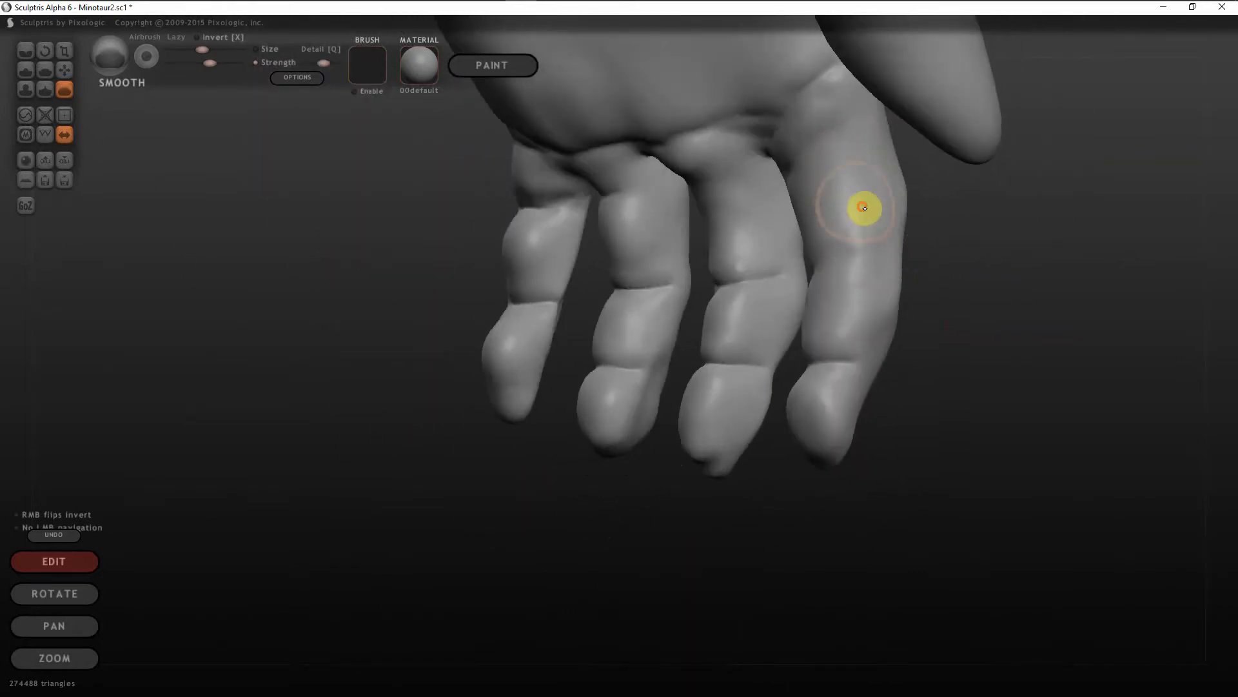
{"action": "left_click_drag", "start_coordinate": [941, 226], "coordinate": [1034, 256]}
{"action": "mouse_move", "coordinate": [838, 210]}
{"action": "left_mouse_down"}
{"action": "mouse_move", "coordinate": [879, 250]}
{"action": "mouse_move", "coordinate": [894, 322]}
{"action": "mouse_move", "coordinate": [881, 288]}
{"action": "mouse_move", "coordinate": [924, 353]}
{"action": "left_mouse_up"}
{"action": "left_click_drag", "start_coordinate": [834, 355], "coordinate": [865, 365]}
{"action": "left_click_drag", "start_coordinate": [1006, 290], "coordinate": [858, 309]}
{"action": "left_click_drag", "start_coordinate": [814, 426], "coordinate": [790, 448]}
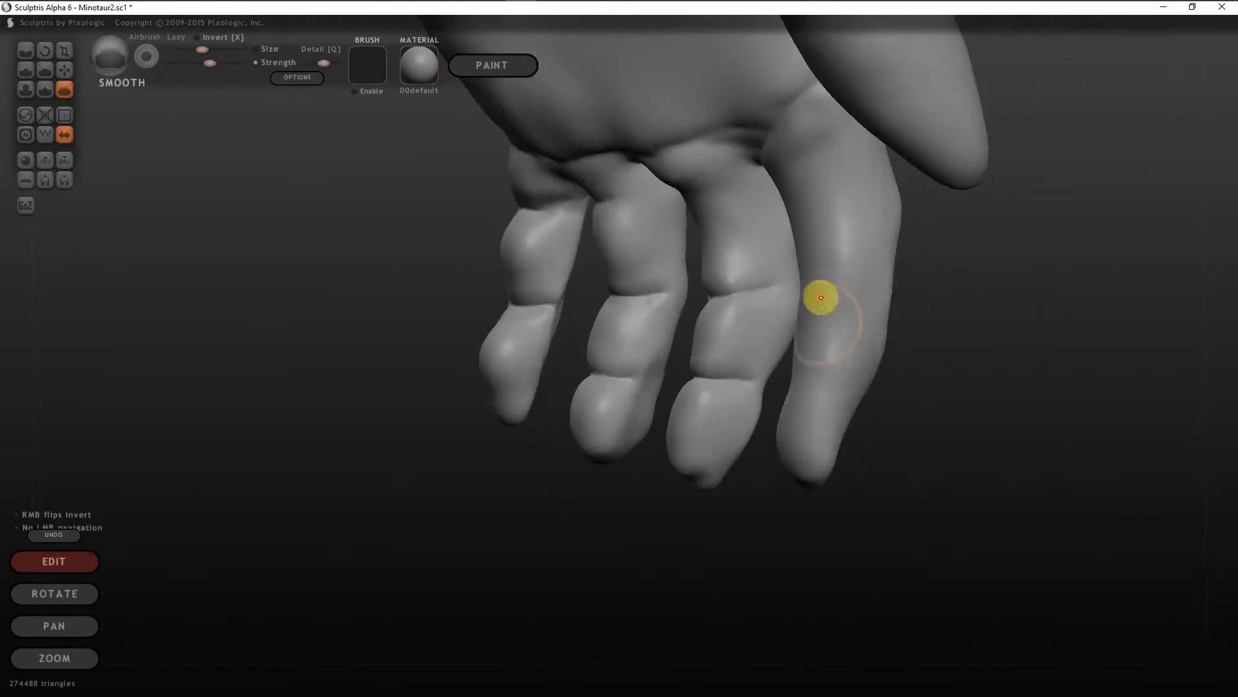
{"action": "left_click_drag", "start_coordinate": [955, 219], "coordinate": [1115, 236]}
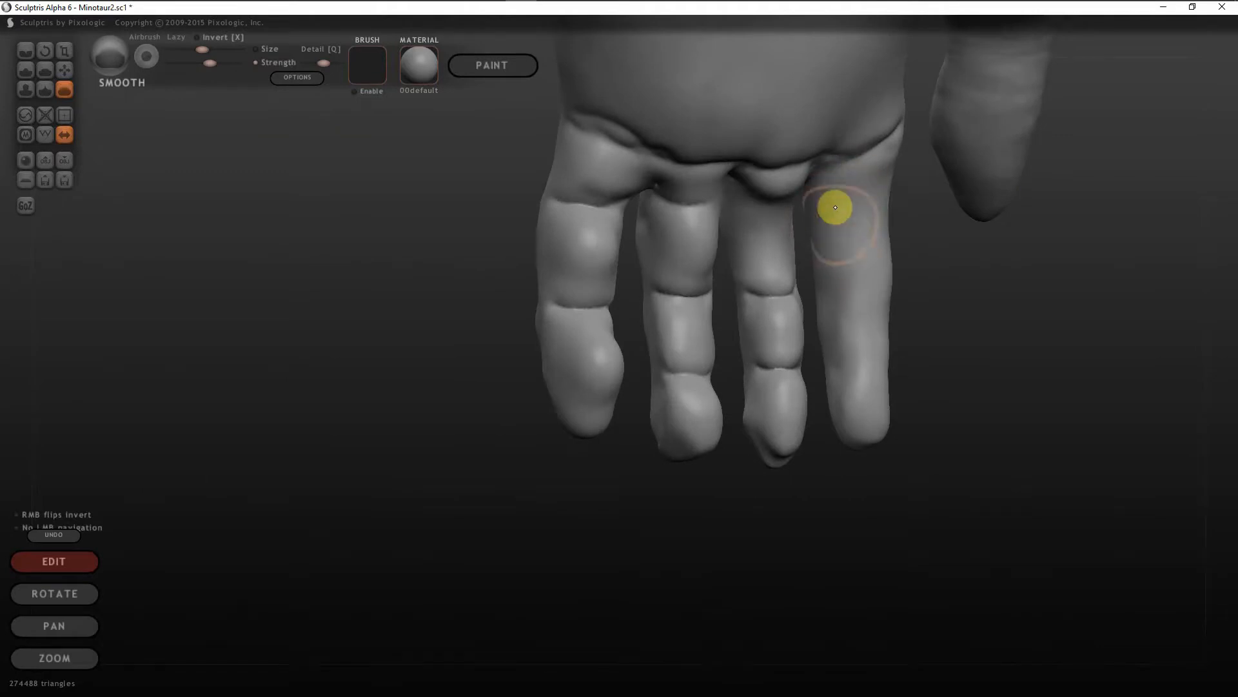
Step: Smooth the knuckle area of the index finger and the back of the neighbouring middle finger
{"action": "left_click_drag", "start_coordinate": [942, 287], "coordinate": [605, 309]}
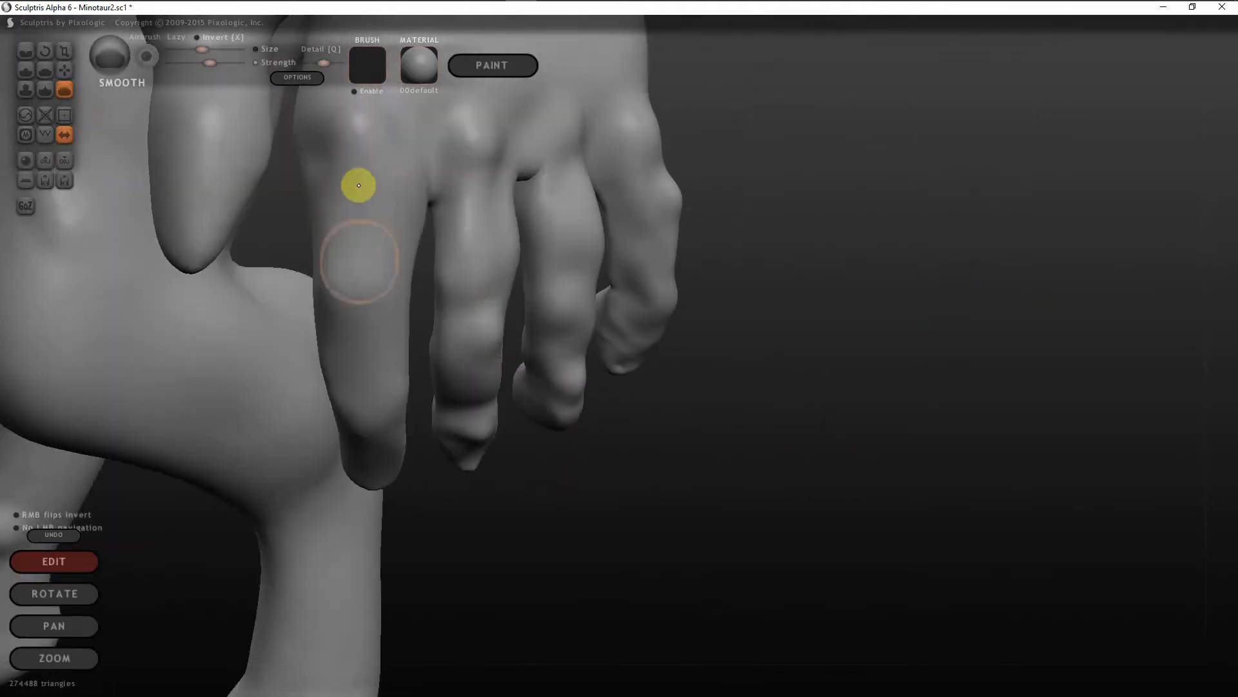
{"action": "left_click_drag", "start_coordinate": [832, 219], "coordinate": [1006, 226]}
{"action": "left_click_drag", "start_coordinate": [447, 316], "coordinate": [462, 368]}
{"action": "mouse_move", "coordinate": [833, 206]}
{"action": "left_mouse_down"}
{"action": "mouse_move", "coordinate": [670, 211]}
{"action": "mouse_move", "coordinate": [707, 248]}
{"action": "left_mouse_up"}
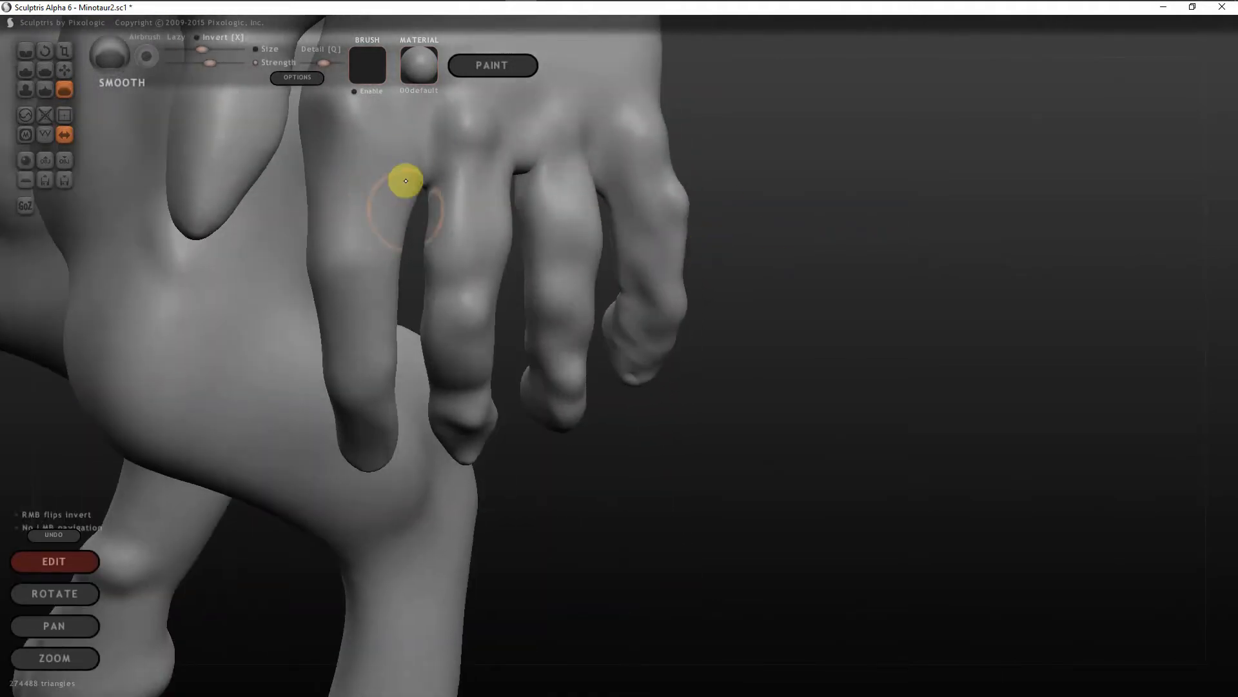
{"action": "left_click_drag", "start_coordinate": [710, 187], "coordinate": [1026, 174]}
Step: Carve new joint lines across the palm side of the index finger with the Crease brush
{"action": "left_click", "coordinate": [29, 45]}
{"action": "mouse_move", "coordinate": [491, 226]}
{"action": "left_mouse_down"}
{"action": "mouse_move", "coordinate": [846, 226]}
{"action": "mouse_move", "coordinate": [892, 215]}
{"action": "left_mouse_up"}
{"action": "left_click_drag", "start_coordinate": [1007, 245], "coordinate": [1026, 290]}
{"action": "mouse_move", "coordinate": [850, 356]}
{"action": "left_mouse_down"}
{"action": "mouse_move", "coordinate": [900, 356]}
{"action": "mouse_move", "coordinate": [848, 350]}
{"action": "left_mouse_up"}
{"action": "mouse_move", "coordinate": [935, 284]}
{"action": "left_mouse_down"}
{"action": "mouse_move", "coordinate": [948, 265]}
{"action": "mouse_move", "coordinate": [871, 277]}
{"action": "left_mouse_up"}
{"action": "scroll", "coordinate": [871, 277], "scroll_direction": "down", "scroll_amount": 3}
Step: Carve the main palm lines across the hand and around the thumb base with the Crease brush
{"action": "mouse_move", "coordinate": [539, 178]}
{"action": "left_mouse_down"}
{"action": "mouse_move", "coordinate": [656, 240]}
{"action": "mouse_move", "coordinate": [541, 179]}
{"action": "left_mouse_up"}
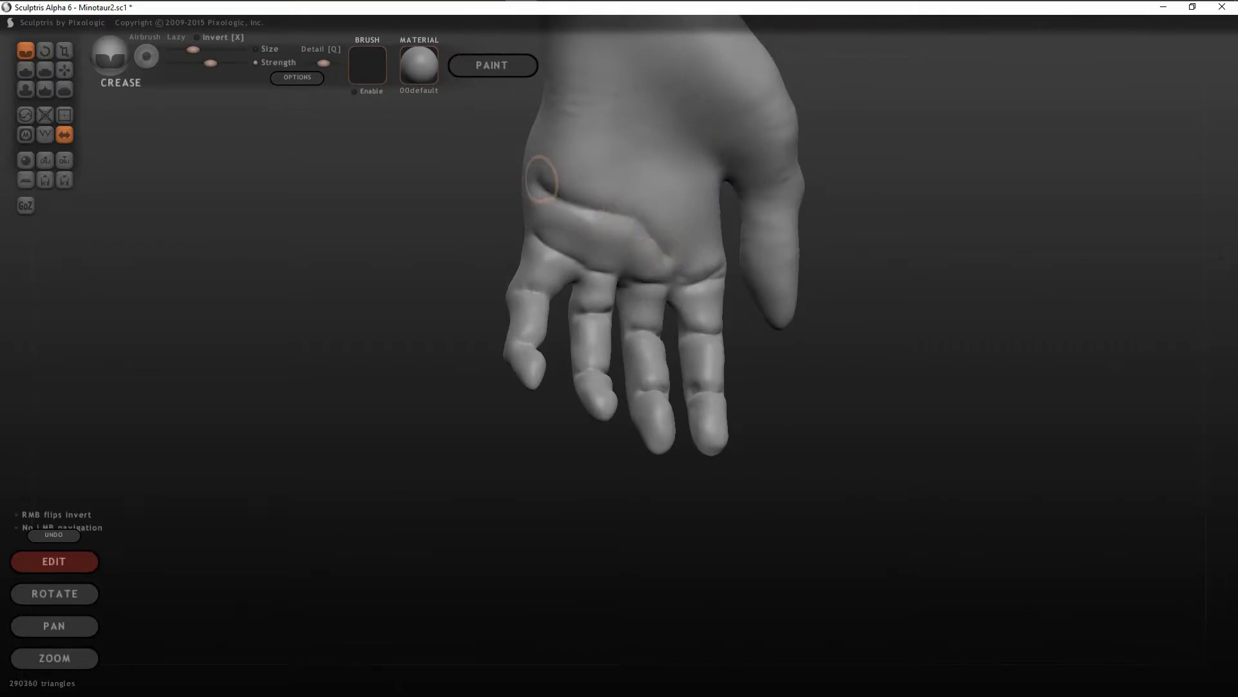
{"action": "left_click_drag", "start_coordinate": [636, 74], "coordinate": [693, 137]}
{"action": "mouse_move", "coordinate": [699, 222]}
{"action": "left_mouse_down"}
{"action": "mouse_move", "coordinate": [633, 139]}
{"action": "mouse_move", "coordinate": [701, 203]}
{"action": "left_mouse_up"}
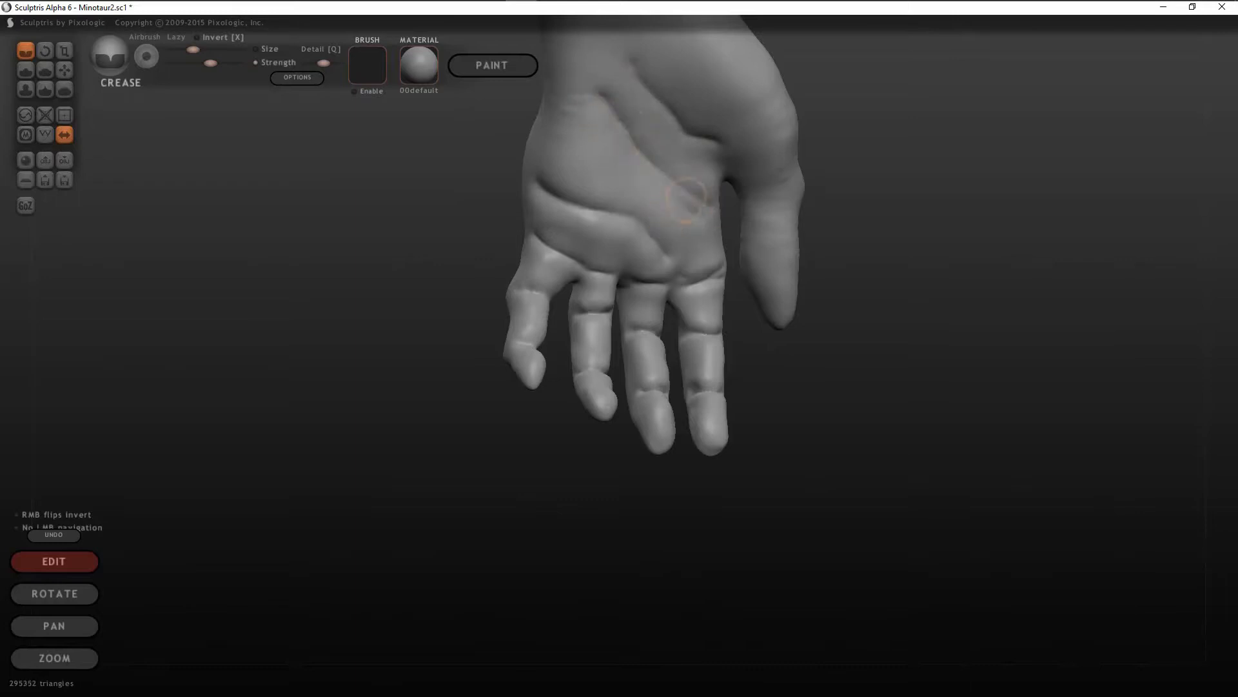
{"action": "right_click_drag", "start_coordinate": [779, 257], "coordinate": [337, 405]}
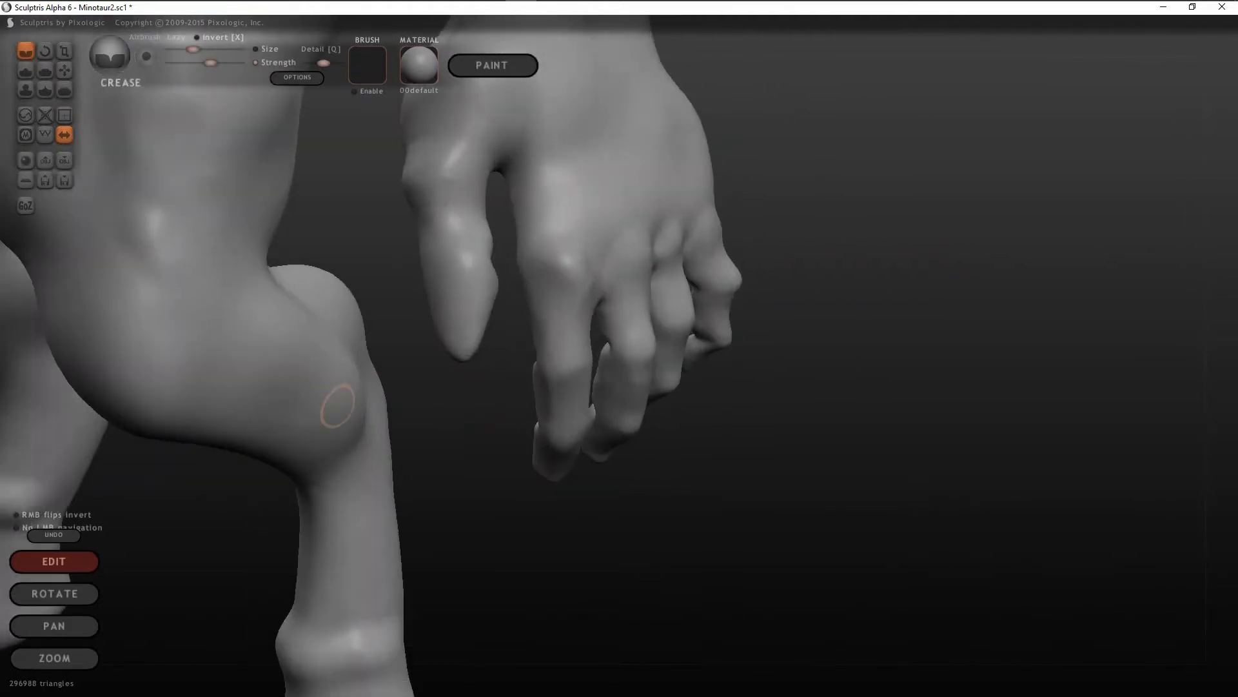
Step: Smooth the bumpy sides and tip of the thumb with the Smooth brush
{"action": "key", "text": "shift"}
{"action": "right_click_drag", "start_coordinate": [546, 328], "coordinate": [425, 235]}
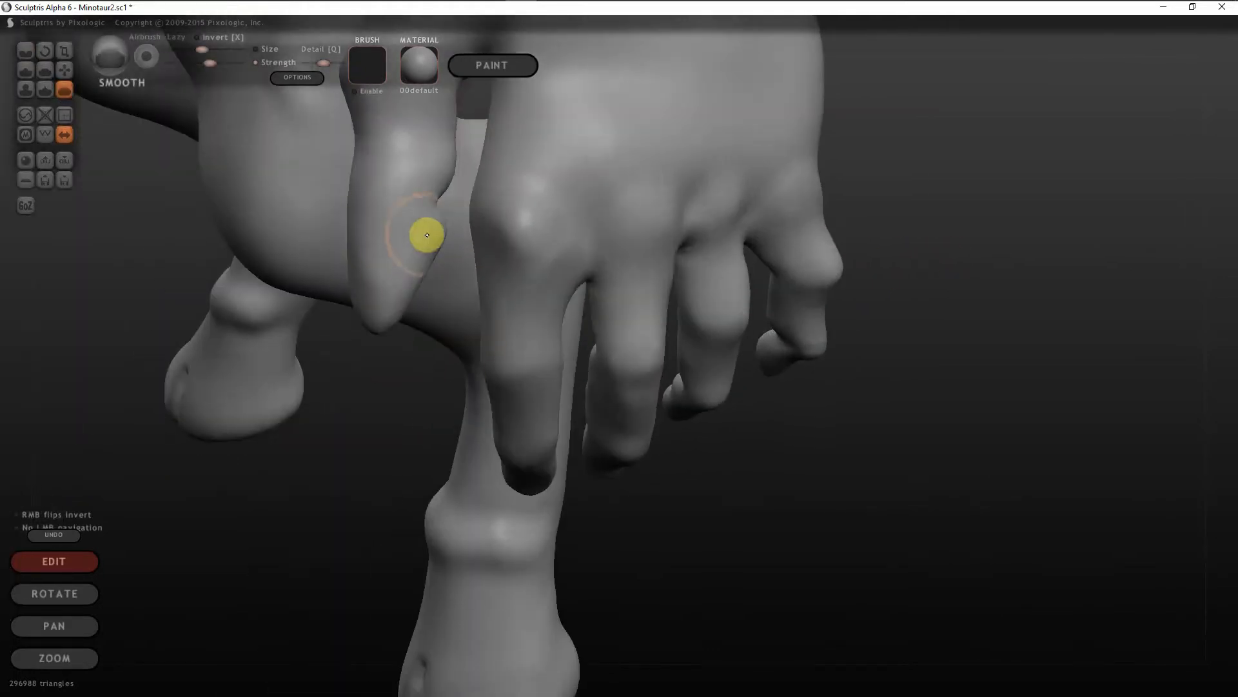
{"action": "right_click_drag", "start_coordinate": [378, 326], "coordinate": [351, 324]}
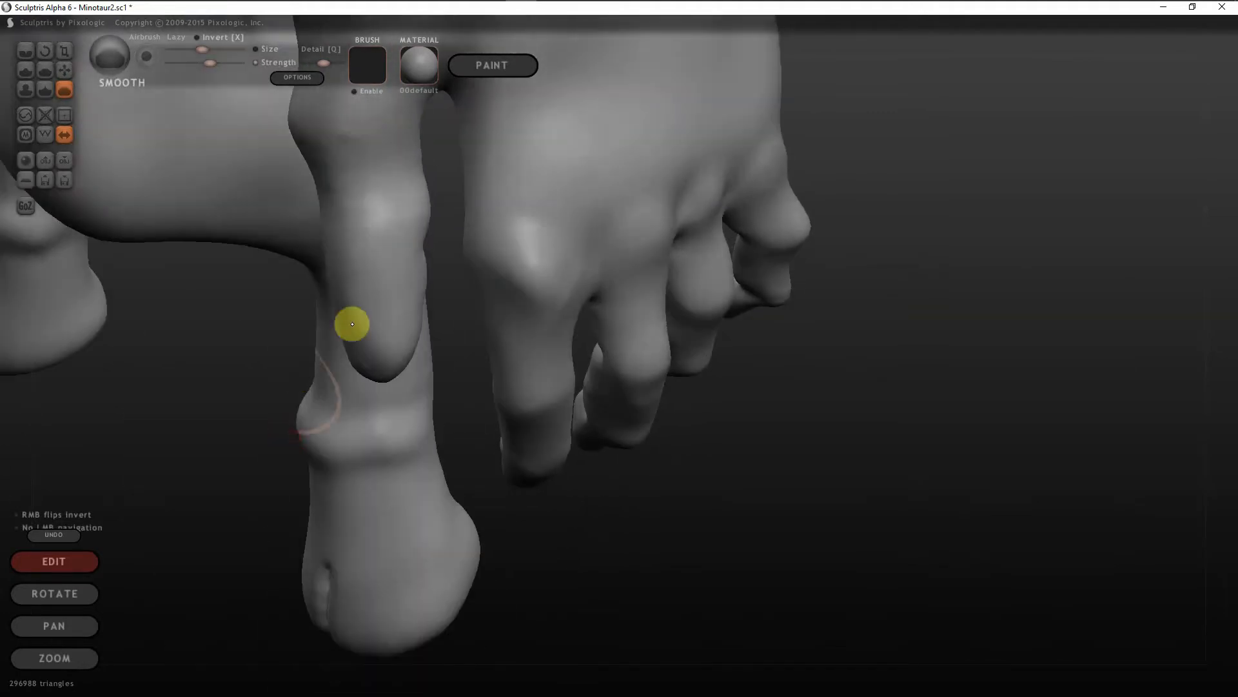
{"action": "mouse_move", "coordinate": [409, 201]}
{"action": "right_mouse_down"}
{"action": "mouse_move", "coordinate": [564, 311]}
{"action": "mouse_move", "coordinate": [735, 254]}
{"action": "mouse_move", "coordinate": [706, 261]}
{"action": "right_mouse_up"}
Step: Add volume to the thumb with the Inflate brush
{"action": "left_click", "coordinate": [27, 89]}
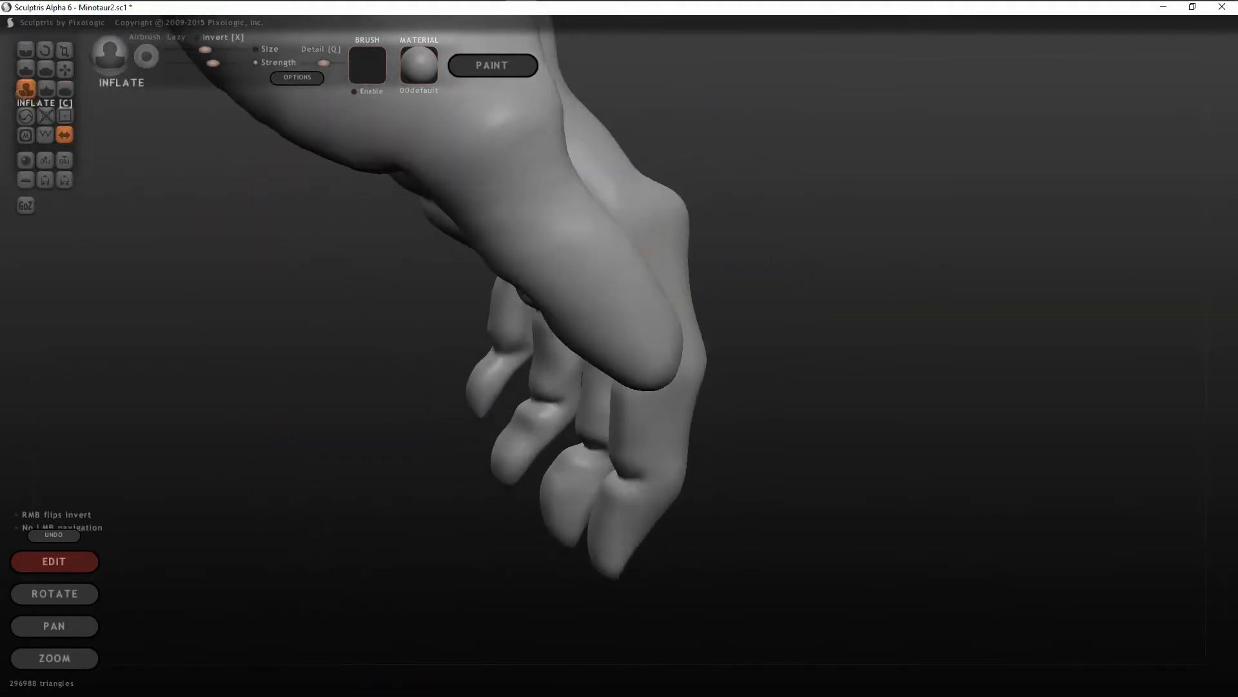
{"action": "right_click_drag", "start_coordinate": [523, 277], "coordinate": [387, 285]}
{"action": "left_click_drag", "start_coordinate": [387, 284], "coordinate": [392, 271]}
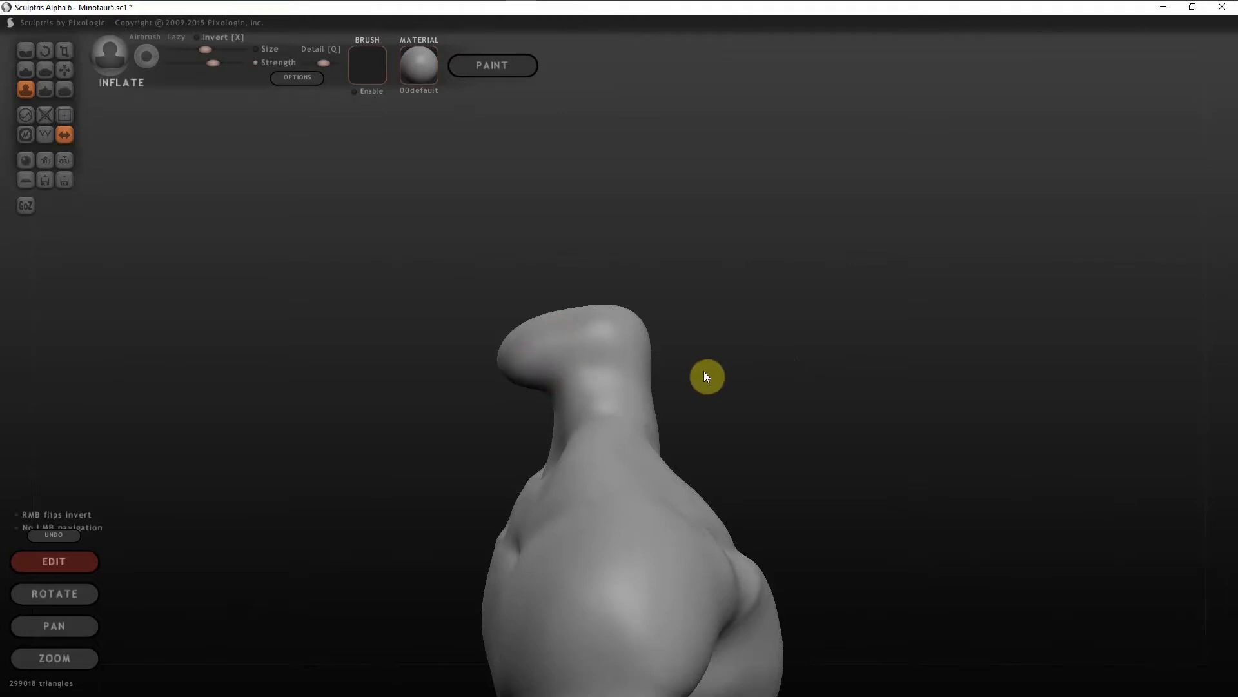
Step: Extend the front of the head into a longer muzzle and build up its nose end with the Inflate brush
{"action": "right_click_drag", "start_coordinate": [602, 365], "coordinate": [509, 375]}
{"action": "left_click", "coordinate": [518, 376]}
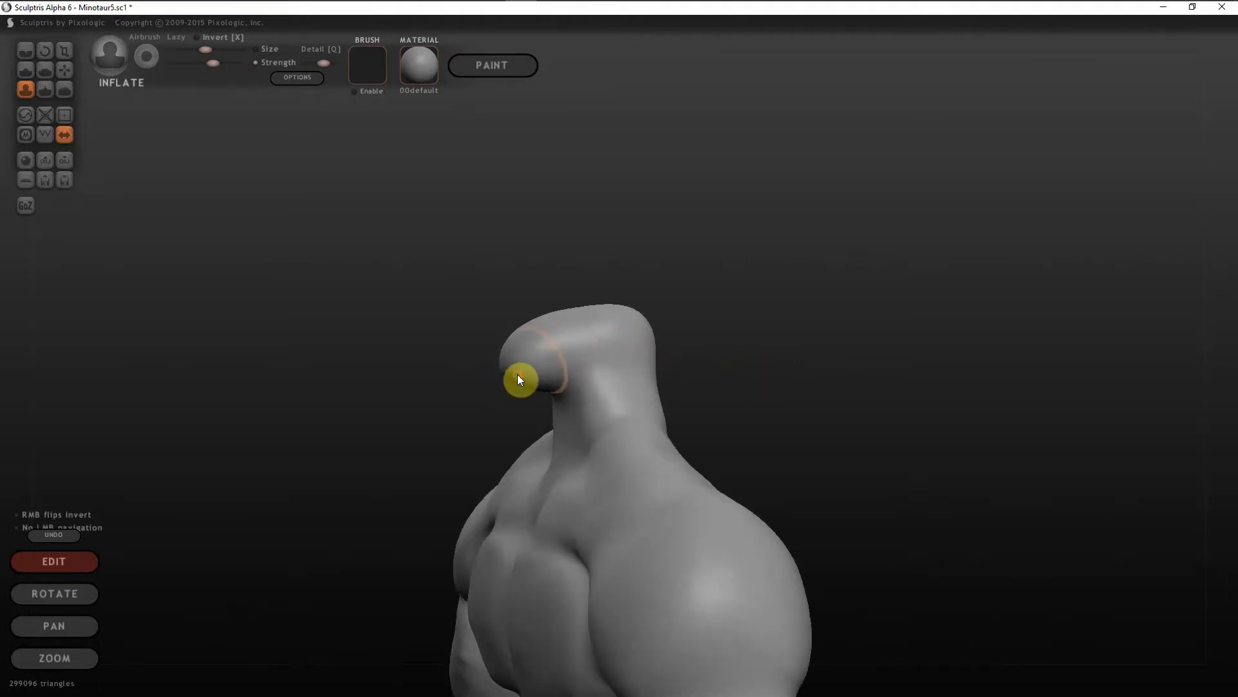
{"action": "mouse_move", "coordinate": [587, 362]}
{"action": "right_mouse_down"}
{"action": "mouse_move", "coordinate": [714, 368]}
{"action": "mouse_move", "coordinate": [537, 312]}
{"action": "right_mouse_up"}
{"action": "scroll", "coordinate": [536, 310], "scroll_direction": "up", "scroll_amount": 3}
{"action": "left_click_drag", "start_coordinate": [327, 341], "coordinate": [321, 321]}
{"action": "mouse_move", "coordinate": [321, 321]}
{"action": "right_mouse_down"}
{"action": "mouse_move", "coordinate": [672, 321]}
{"action": "mouse_move", "coordinate": [316, 323]}
{"action": "right_mouse_up"}
{"action": "scroll", "coordinate": [772, 338], "scroll_direction": "down", "scroll_amount": 5}
{"action": "scroll", "coordinate": [651, 304], "scroll_direction": "up", "scroll_amount": 4}
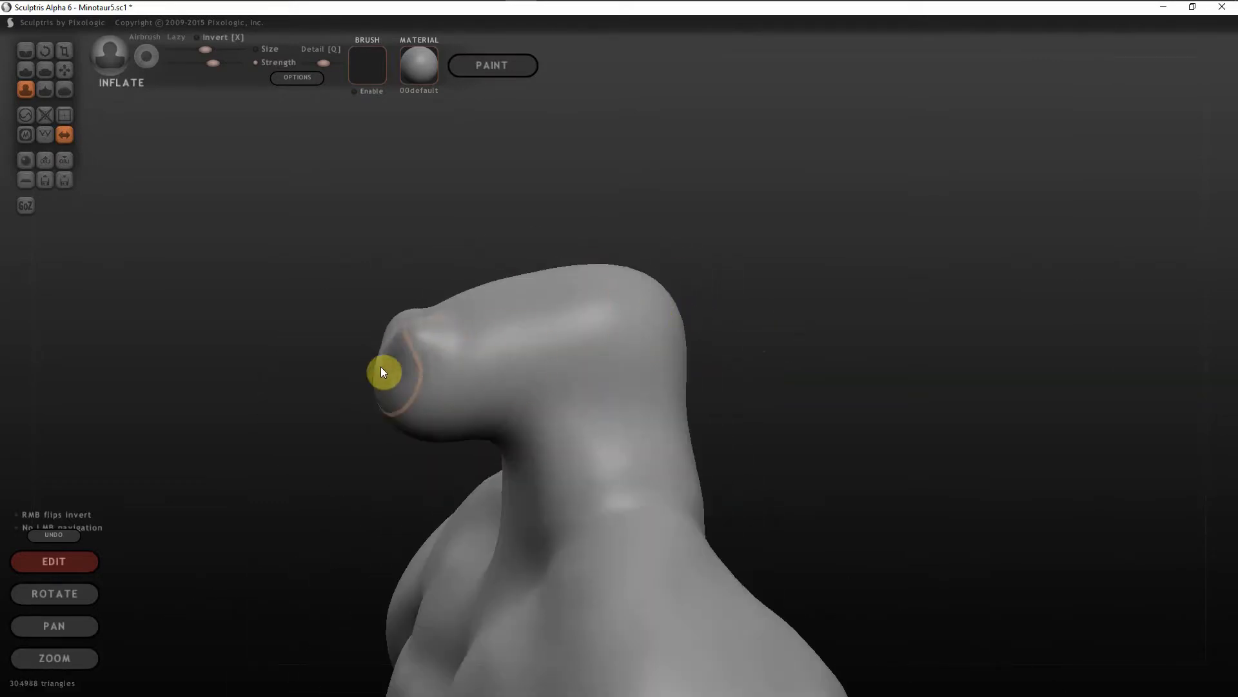
Step: Build up the muzzle tip, brow and crown of the head with the Inflate brush
{"action": "left_click_drag", "start_coordinate": [393, 340], "coordinate": [394, 331]}
{"action": "mouse_move", "coordinate": [394, 331]}
{"action": "right_mouse_down"}
{"action": "mouse_move", "coordinate": [458, 354]}
{"action": "mouse_move", "coordinate": [433, 338]}
{"action": "right_mouse_up"}
{"action": "mouse_move", "coordinate": [541, 280]}
{"action": "left_mouse_down"}
{"action": "mouse_move", "coordinate": [463, 304]}
{"action": "mouse_move", "coordinate": [587, 259]}
{"action": "mouse_move", "coordinate": [603, 271]}
{"action": "left_mouse_up"}
{"action": "right_click_drag", "start_coordinate": [748, 284], "coordinate": [803, 323]}
{"action": "left_click_drag", "start_coordinate": [574, 277], "coordinate": [583, 272]}
{"action": "left_click_drag", "start_coordinate": [478, 302], "coordinate": [669, 282]}
{"action": "right_click_drag", "start_coordinate": [669, 281], "coordinate": [411, 392]}
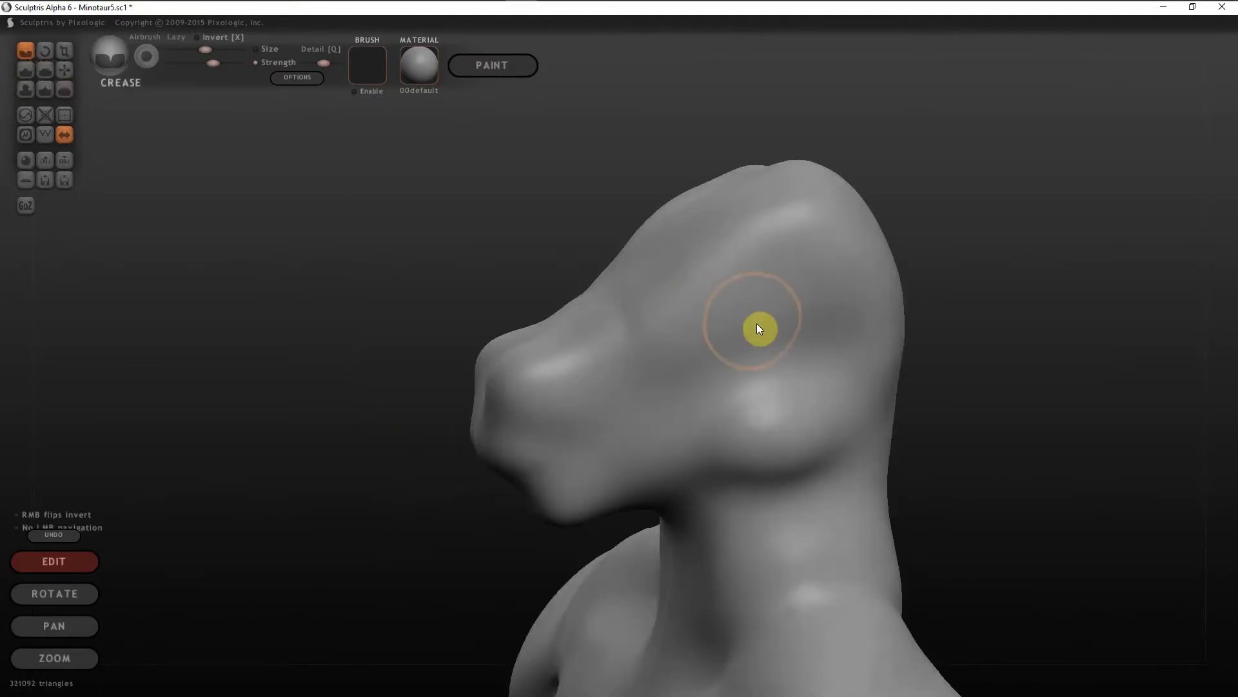
Step: Carve the almond-shaped eye outline into the side of the head with the Crease brush
{"action": "scroll", "coordinate": [759, 329], "scroll_direction": "up", "scroll_amount": 3}
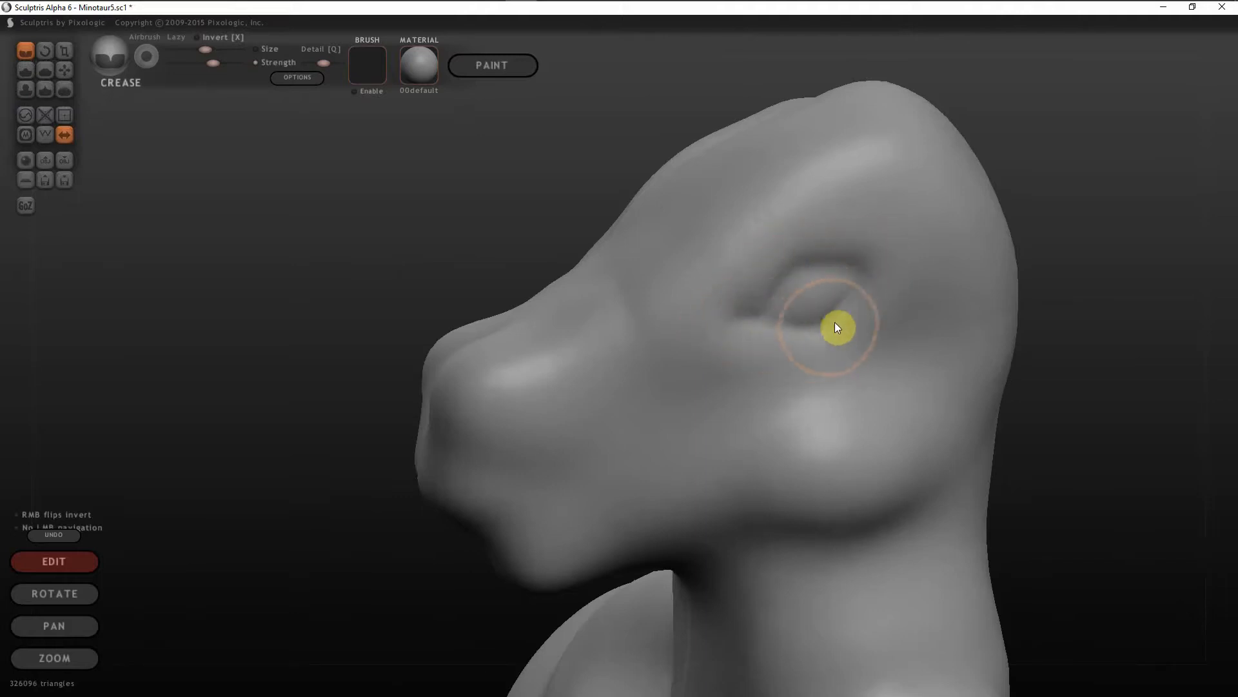
{"action": "scroll", "coordinate": [814, 269], "scroll_direction": "down", "scroll_amount": 2}
{"action": "left_click_drag", "start_coordinate": [436, 287], "coordinate": [512, 365]}
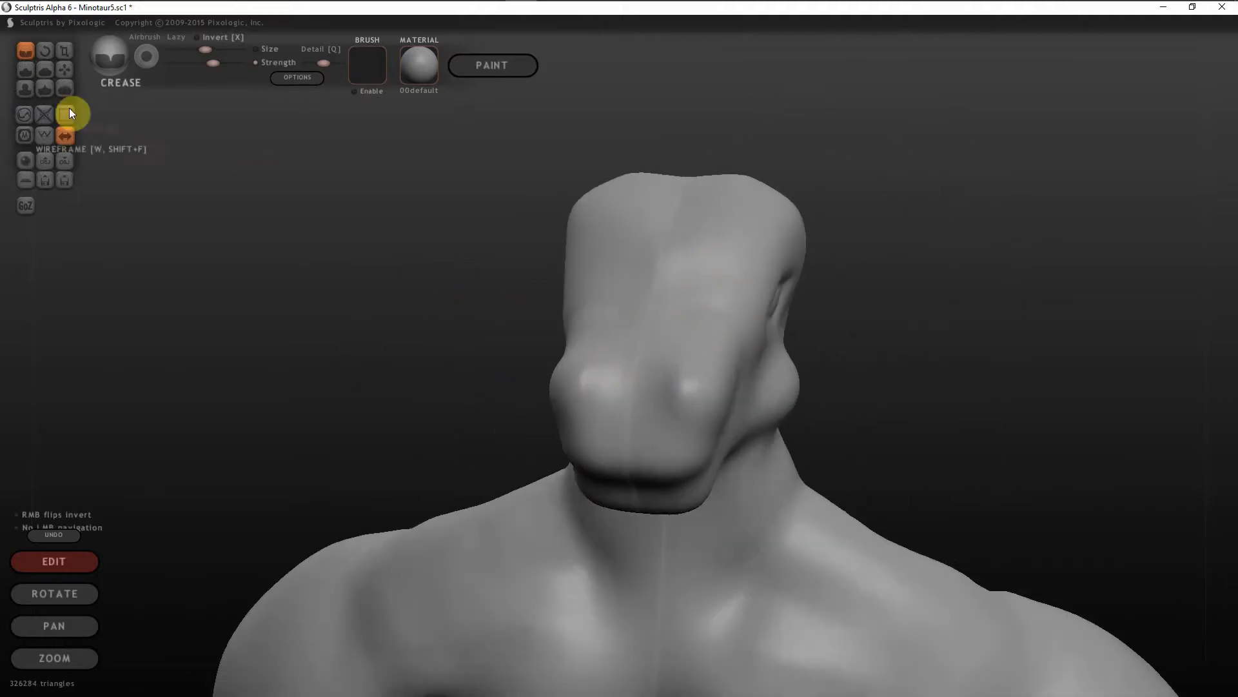
Step: Narrow the head at the eyes and brow in the front view with the Grab tool
{"action": "left_click", "coordinate": [65, 70]}
{"action": "left_click_drag", "start_coordinate": [763, 300], "coordinate": [722, 301]}
{"action": "left_click_drag", "start_coordinate": [937, 363], "coordinate": [910, 330]}
{"action": "left_click_drag", "start_coordinate": [966, 369], "coordinate": [972, 382]}
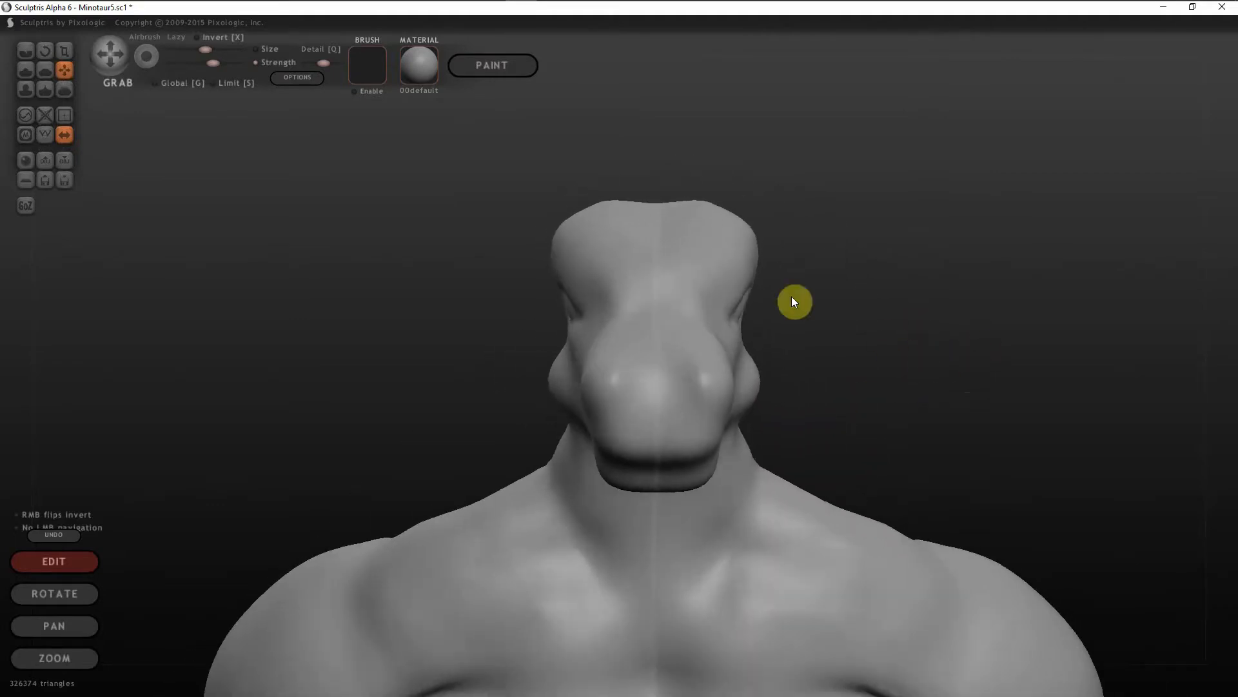
{"action": "left_click_drag", "start_coordinate": [735, 273], "coordinate": [719, 274]}
{"action": "left_click_drag", "start_coordinate": [931, 336], "coordinate": [912, 368]}
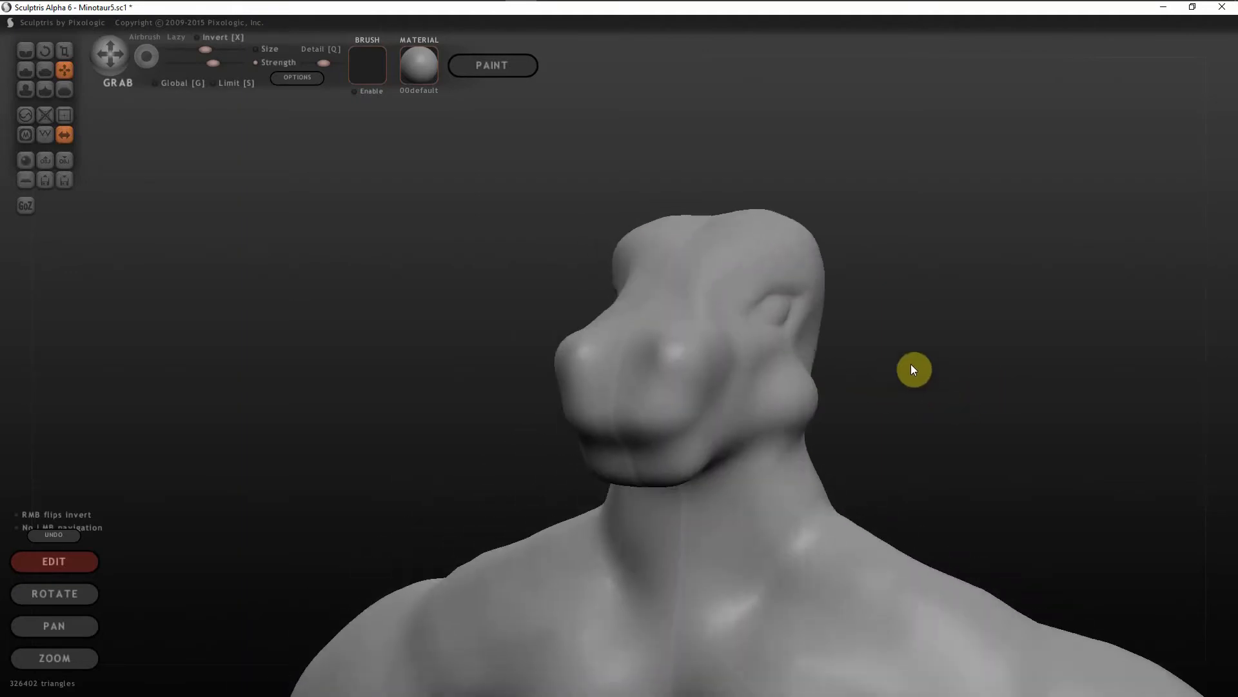
Step: Add volume to the lower lip, chin and nostril area of the muzzle with the Inflate brush
{"action": "left_click", "coordinate": [65, 89]}
{"action": "left_click", "coordinate": [441, 510]}
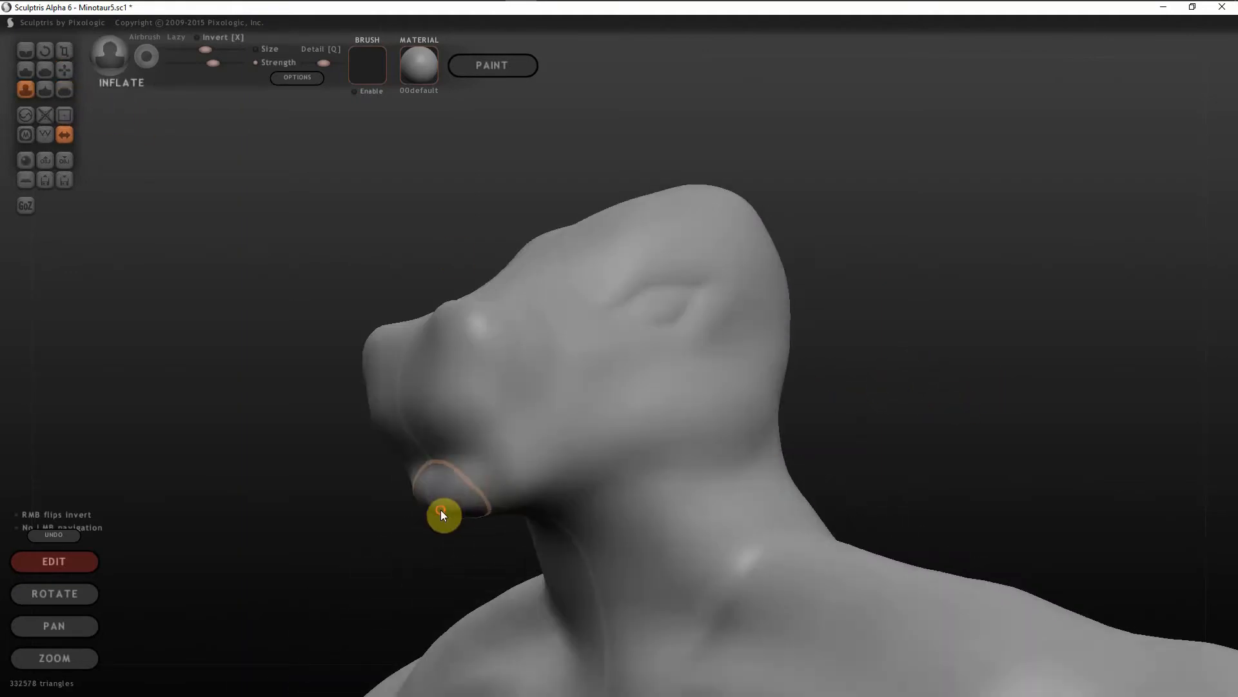
{"action": "left_click_drag", "start_coordinate": [454, 314], "coordinate": [387, 342]}
{"action": "mouse_move", "coordinate": [348, 351]}
{"action": "left_mouse_down"}
{"action": "mouse_move", "coordinate": [779, 426]}
{"action": "mouse_move", "coordinate": [542, 434]}
{"action": "left_mouse_up"}
{"action": "scroll", "coordinate": [603, 477], "scroll_direction": "down", "scroll_amount": 2}
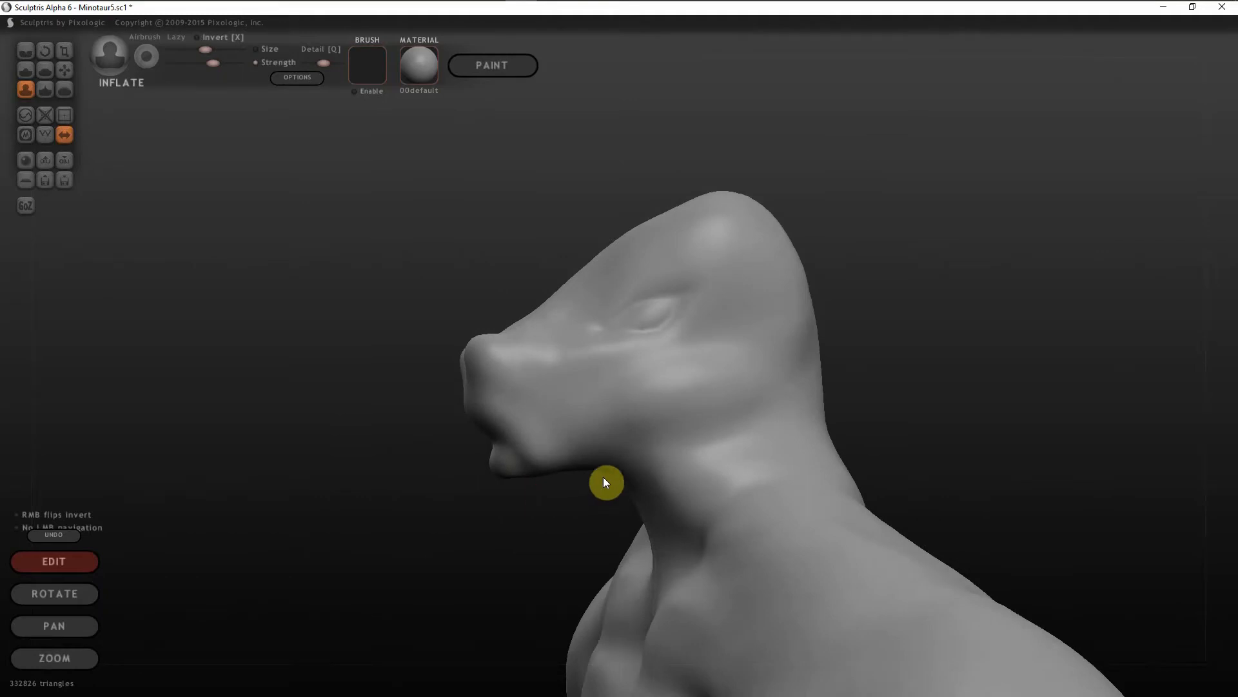
{"action": "scroll", "coordinate": [861, 302], "scroll_direction": "down", "scroll_amount": 2}
Step: Enlarge the whole head in the side view with the Scale tool, using the XYZ option
{"action": "left_click_drag", "start_coordinate": [861, 302], "coordinate": [800, 300], "text": "shift"}
{"action": "left_click", "coordinate": [65, 51]}
{"action": "scroll", "coordinate": [684, 336], "scroll_direction": "down", "scroll_amount": 5}
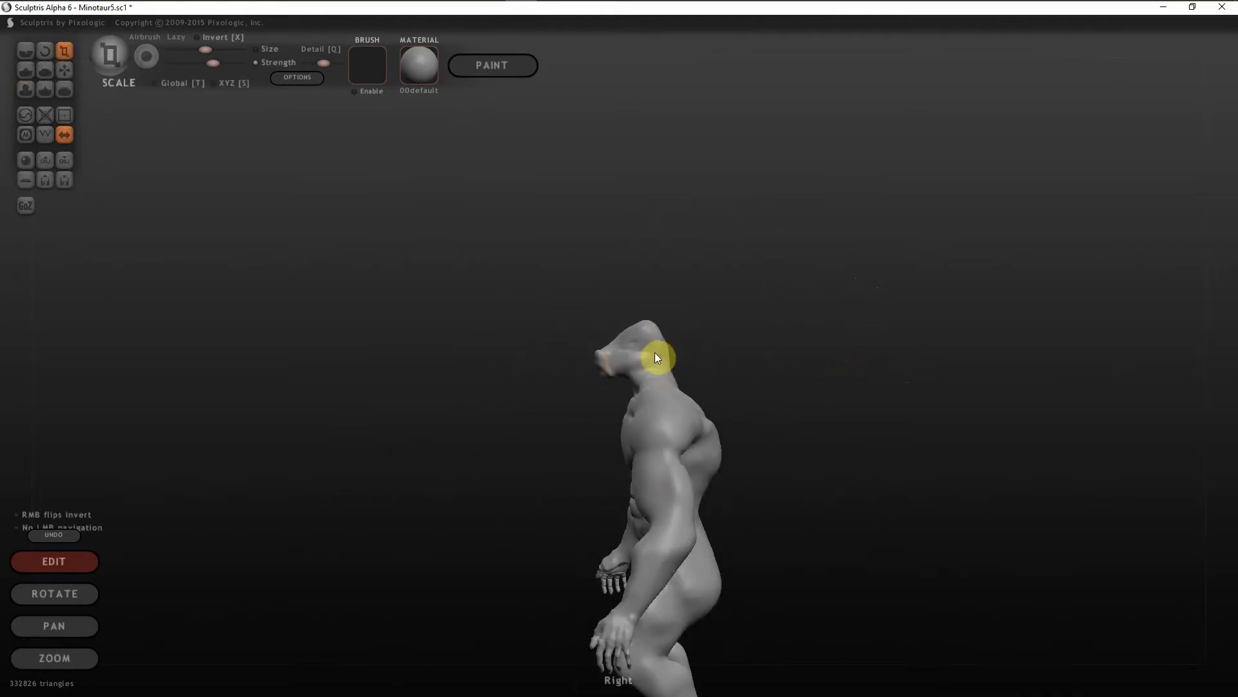
{"action": "left_click_drag", "start_coordinate": [632, 346], "coordinate": [642, 350]}
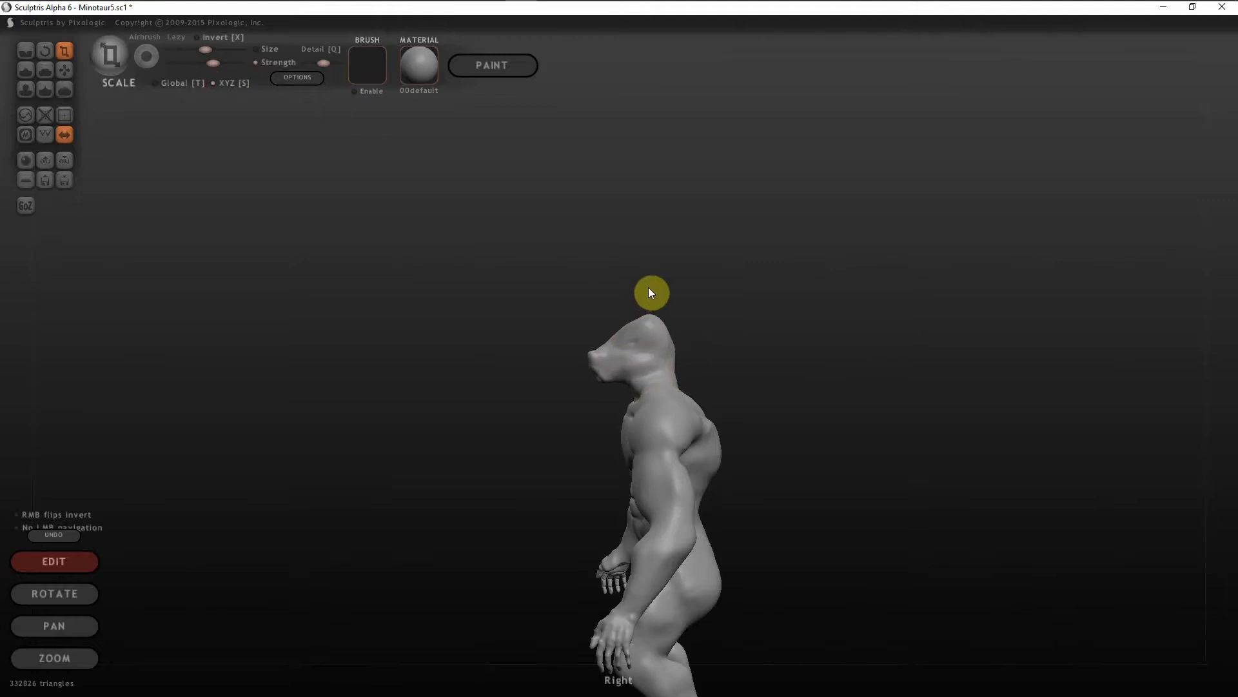
{"action": "left_click_drag", "start_coordinate": [649, 288], "coordinate": [658, 273]}
{"action": "scroll", "coordinate": [658, 273], "scroll_direction": "down", "scroll_amount": 3}
{"action": "scroll", "coordinate": [617, 266], "scroll_direction": "up", "scroll_amount": 4}
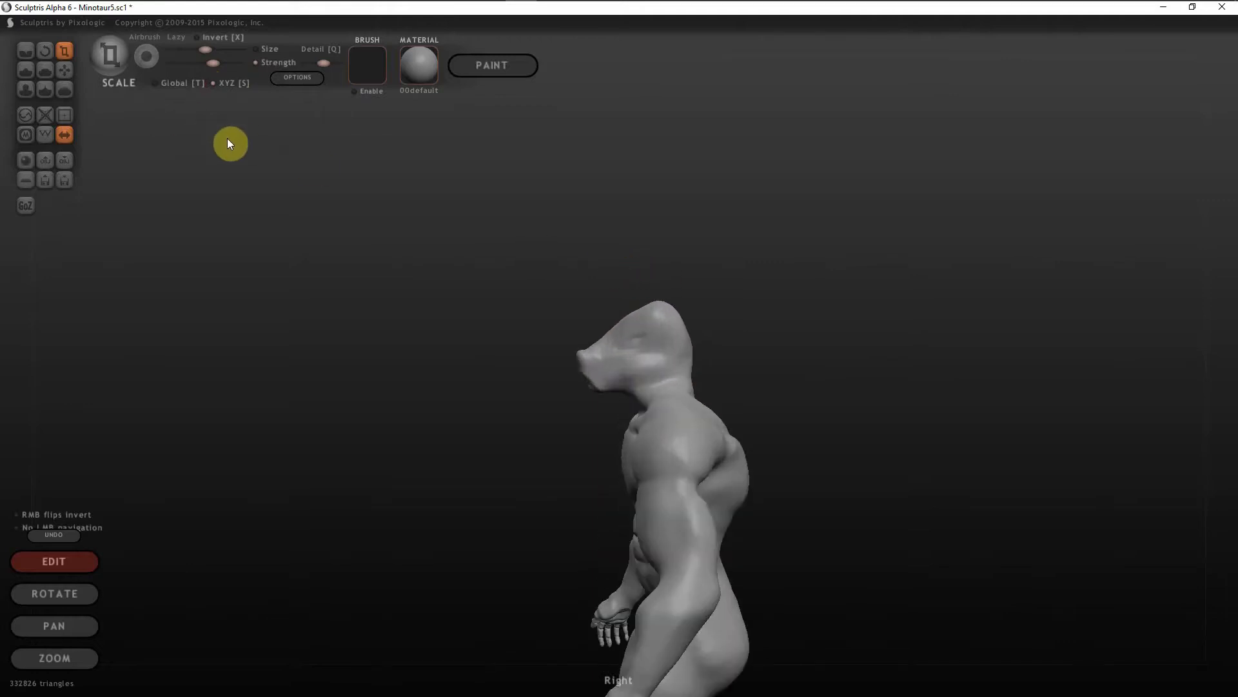
Step: Reposition the head on the neck in the side view with the Grab tool
{"action": "left_click", "coordinate": [66, 68]}
{"action": "scroll", "coordinate": [631, 353], "scroll_direction": "down", "scroll_amount": 2}
{"action": "left_click_drag", "start_coordinate": [628, 337], "coordinate": [623, 331]}
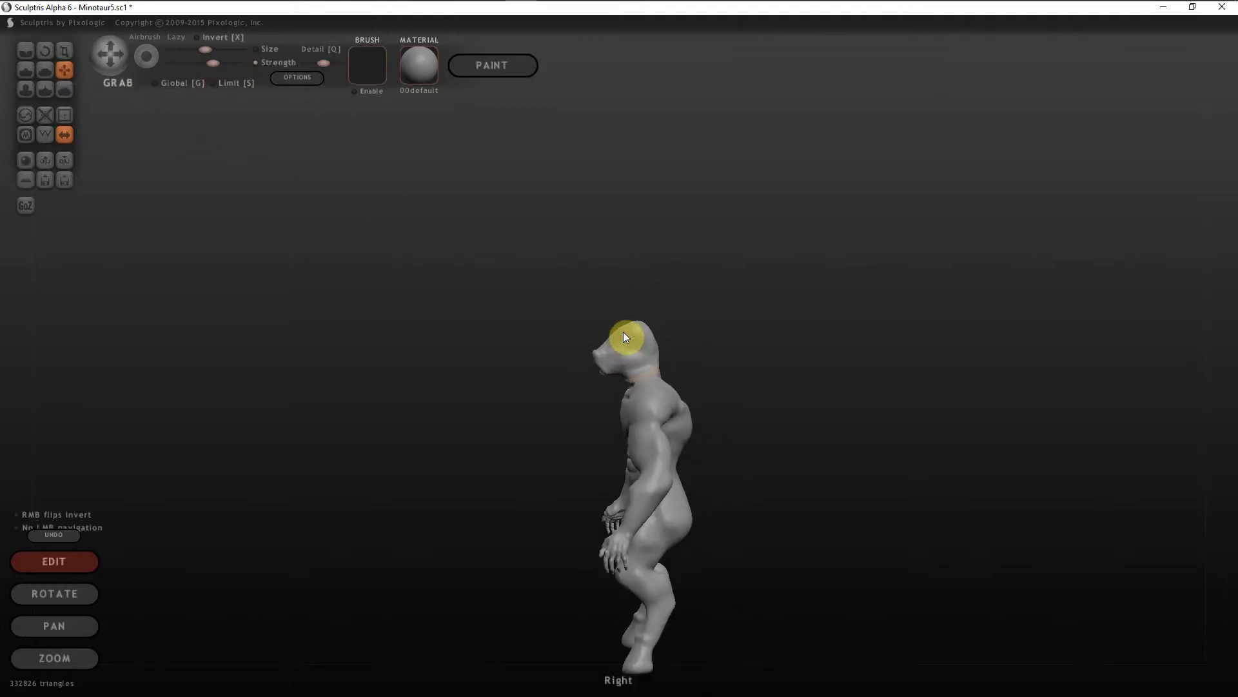
{"action": "scroll", "coordinate": [610, 370], "scroll_direction": "up", "scroll_amount": 4}
Step: Adjust the head's proportions relative to the shoulders in the front view with the Scale tool
{"action": "mouse_move", "coordinate": [609, 371]}
{"action": "right_mouse_down"}
{"action": "mouse_move", "coordinate": [1004, 382]}
{"action": "mouse_move", "coordinate": [955, 374]}
{"action": "right_mouse_up"}
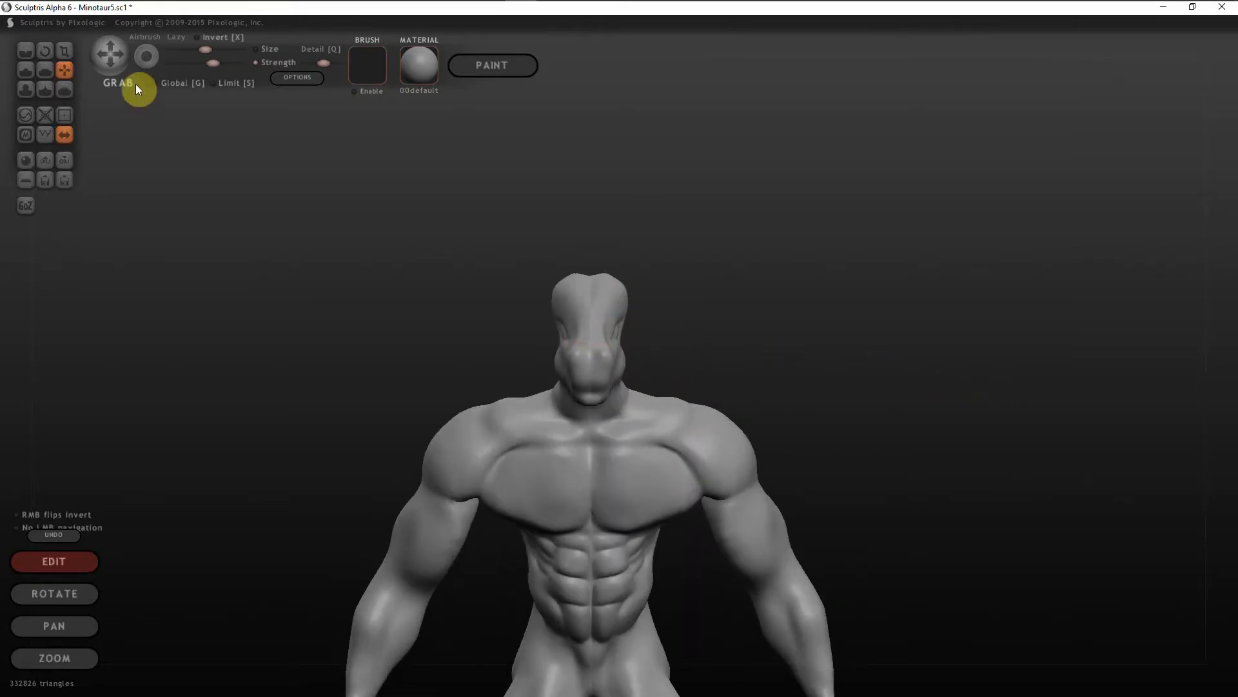
{"action": "scroll", "coordinate": [605, 333], "scroll_direction": "down", "scroll_amount": 4}
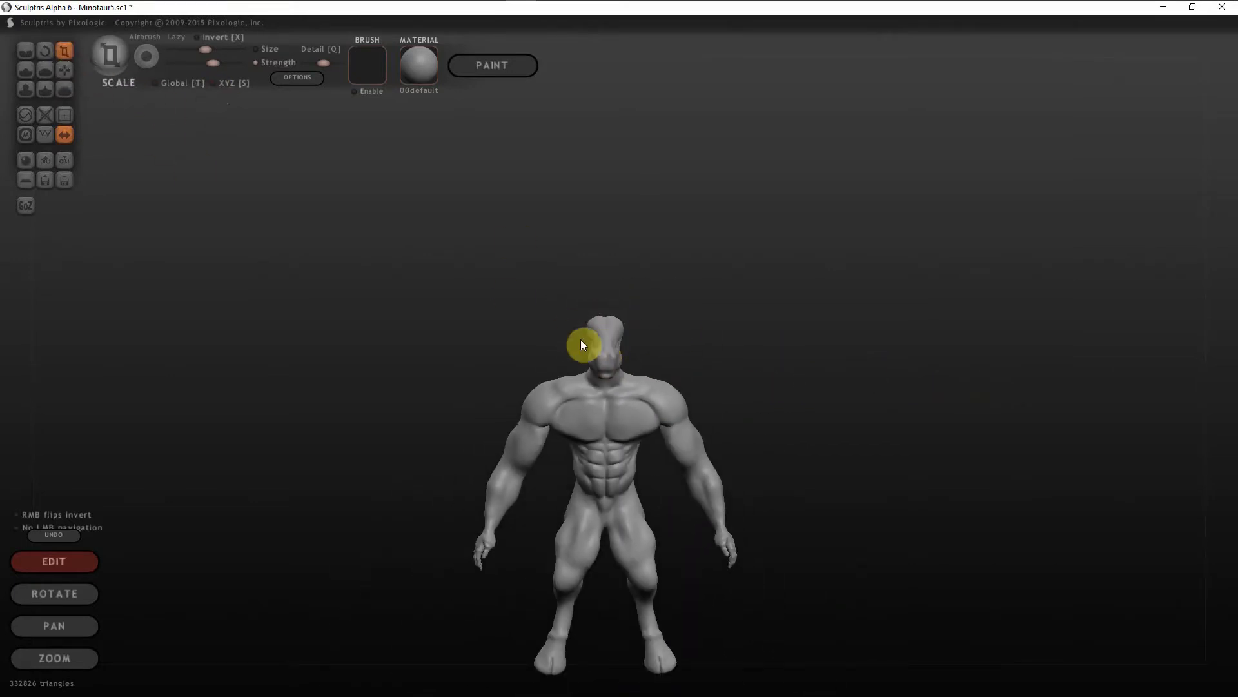
{"action": "scroll", "coordinate": [652, 338], "scroll_direction": "up", "scroll_amount": 3}
{"action": "right_click_drag", "start_coordinate": [653, 337], "coordinate": [791, 538]}
{"action": "right_click_drag", "start_coordinate": [830, 456], "coordinate": [626, 450]}
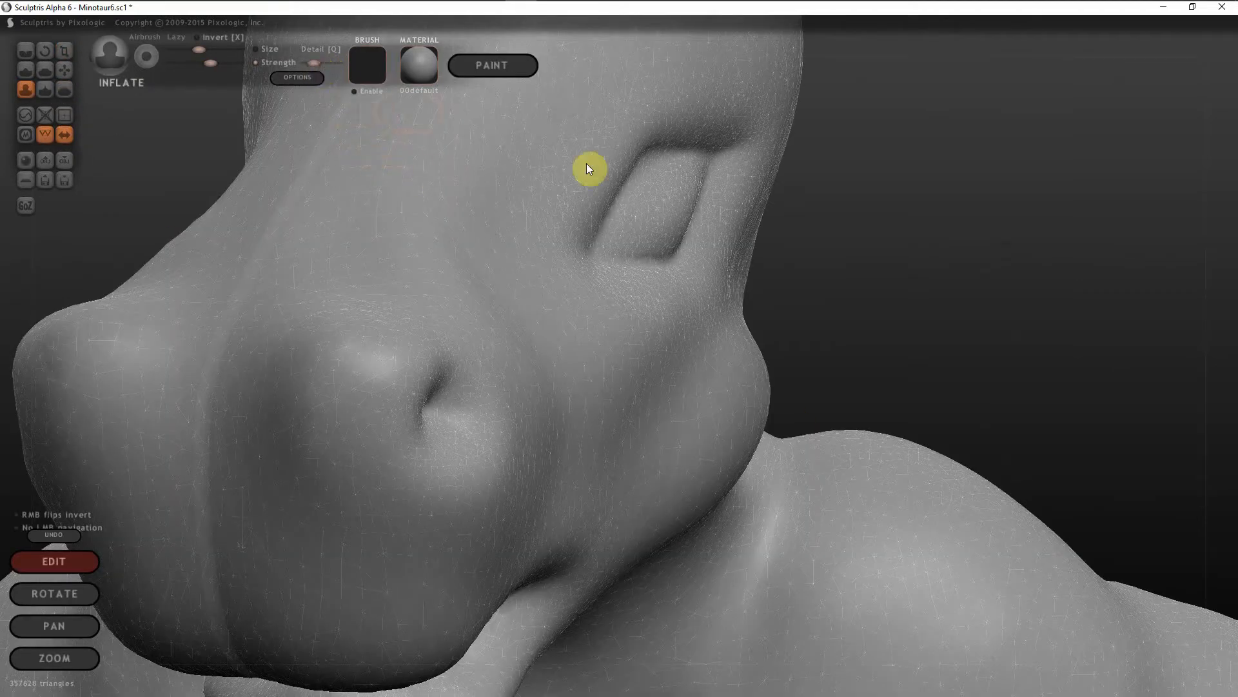
Step: Build up the curved rim of the ear behind the eye with the Inflate brush
{"action": "right_click_drag", "start_coordinate": [412, 114], "coordinate": [846, 309]}
{"action": "scroll", "coordinate": [878, 139], "scroll_direction": "up", "scroll_amount": 2}
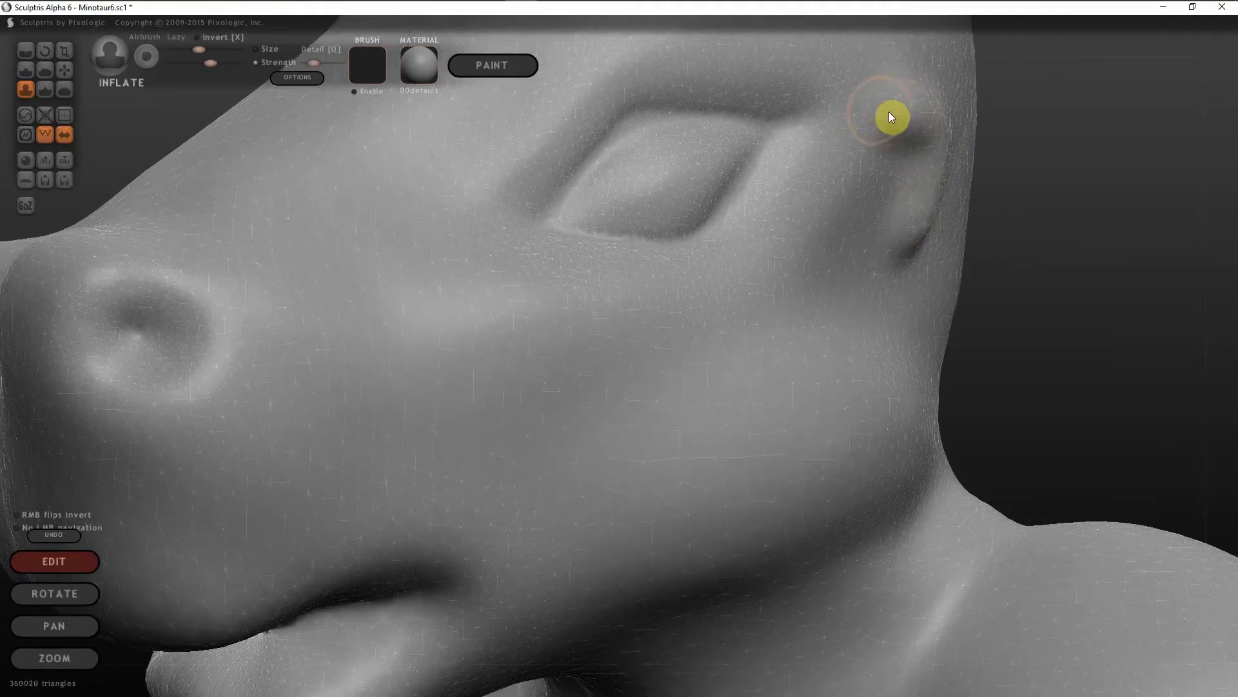
{"action": "mouse_move", "coordinate": [939, 206]}
{"action": "left_mouse_down"}
{"action": "mouse_move", "coordinate": [935, 146]}
{"action": "mouse_move", "coordinate": [926, 260]}
{"action": "left_mouse_up"}
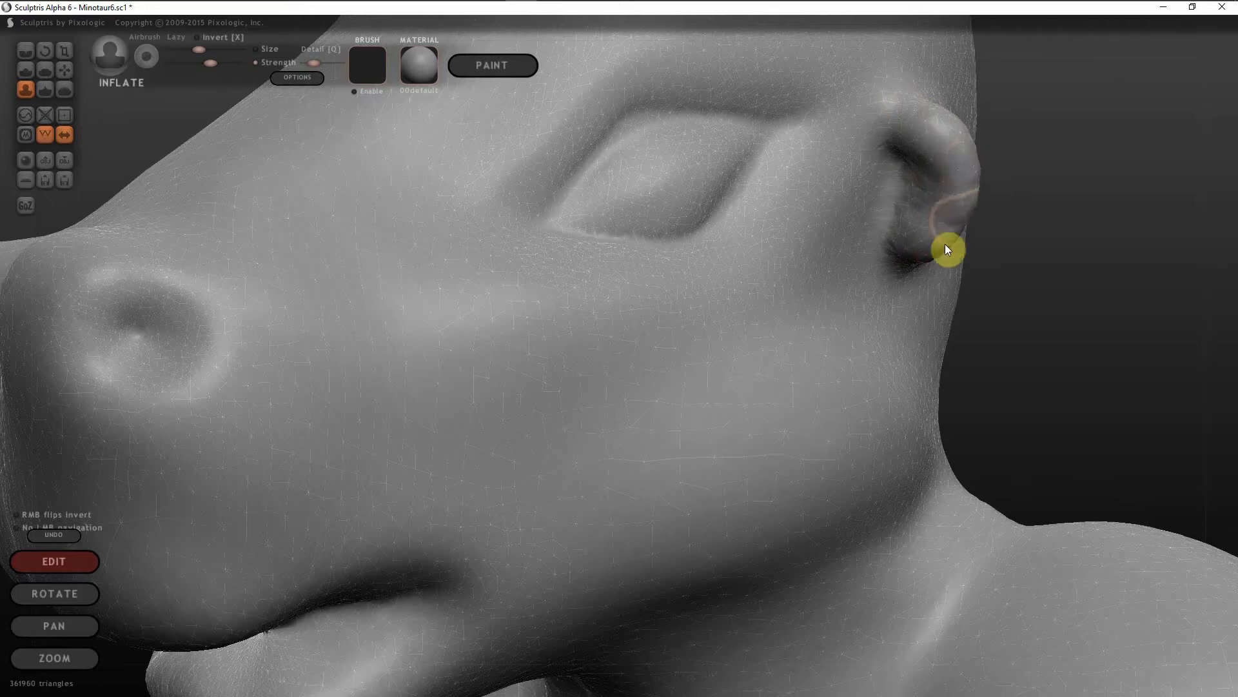
{"action": "left_click_drag", "start_coordinate": [922, 119], "coordinate": [963, 207]}
{"action": "left_click_drag", "start_coordinate": [1018, 274], "coordinate": [1004, 314]}
Step: Extend the ear outward from the head and fill in its lower edge with the Inflate brush
{"action": "scroll", "coordinate": [1096, 312], "scroll_direction": "down", "scroll_amount": 3}
{"action": "mouse_move", "coordinate": [1099, 312]}
{"action": "left_mouse_down"}
{"action": "mouse_move", "coordinate": [1055, 303]}
{"action": "mouse_move", "coordinate": [943, 326]}
{"action": "mouse_move", "coordinate": [879, 260]}
{"action": "mouse_move", "coordinate": [872, 231]}
{"action": "left_mouse_up"}
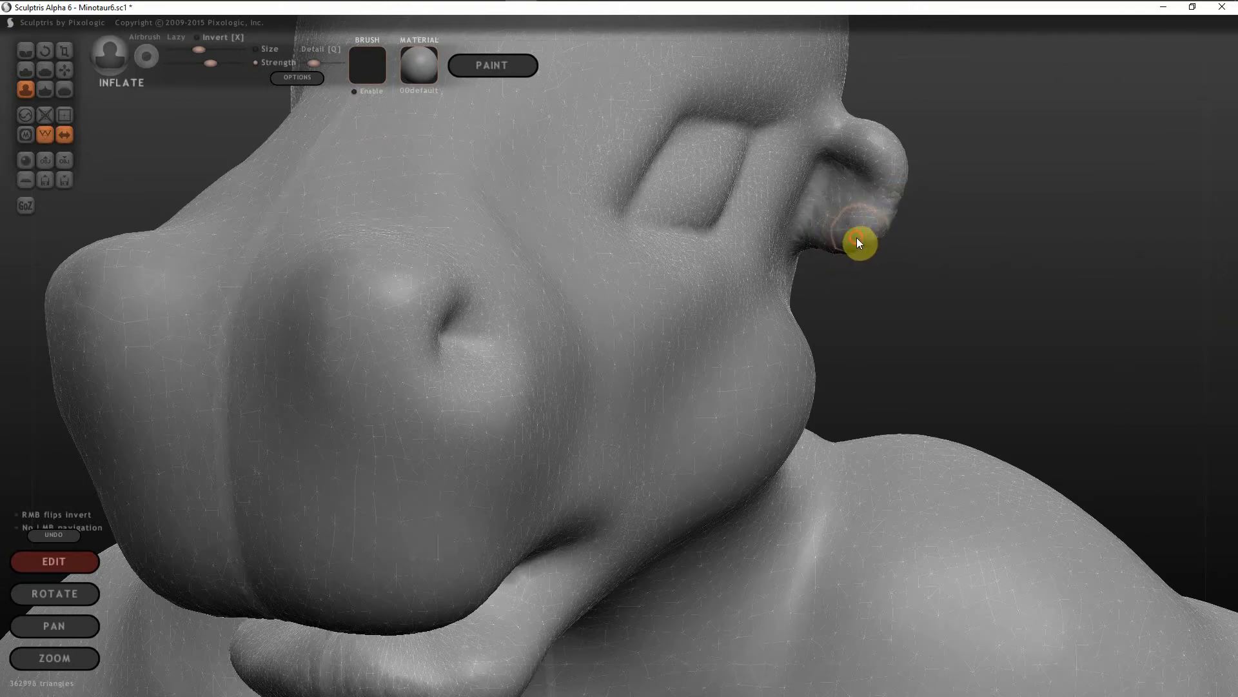
{"action": "left_click", "coordinate": [896, 196]}
{"action": "scroll", "coordinate": [900, 268], "scroll_direction": "down", "scroll_amount": 3}
{"action": "mouse_move", "coordinate": [900, 268]}
{"action": "left_mouse_down"}
{"action": "mouse_move", "coordinate": [951, 262]}
{"action": "mouse_move", "coordinate": [929, 263]}
{"action": "left_mouse_up"}
Step: Pull the ears sideways into long, drooping bull ears in the front view with the Grab tool
{"action": "left_click", "coordinate": [64, 69]}
{"action": "middle_click_drag", "start_coordinate": [670, 270], "coordinate": [729, 253], "text": "shift"}
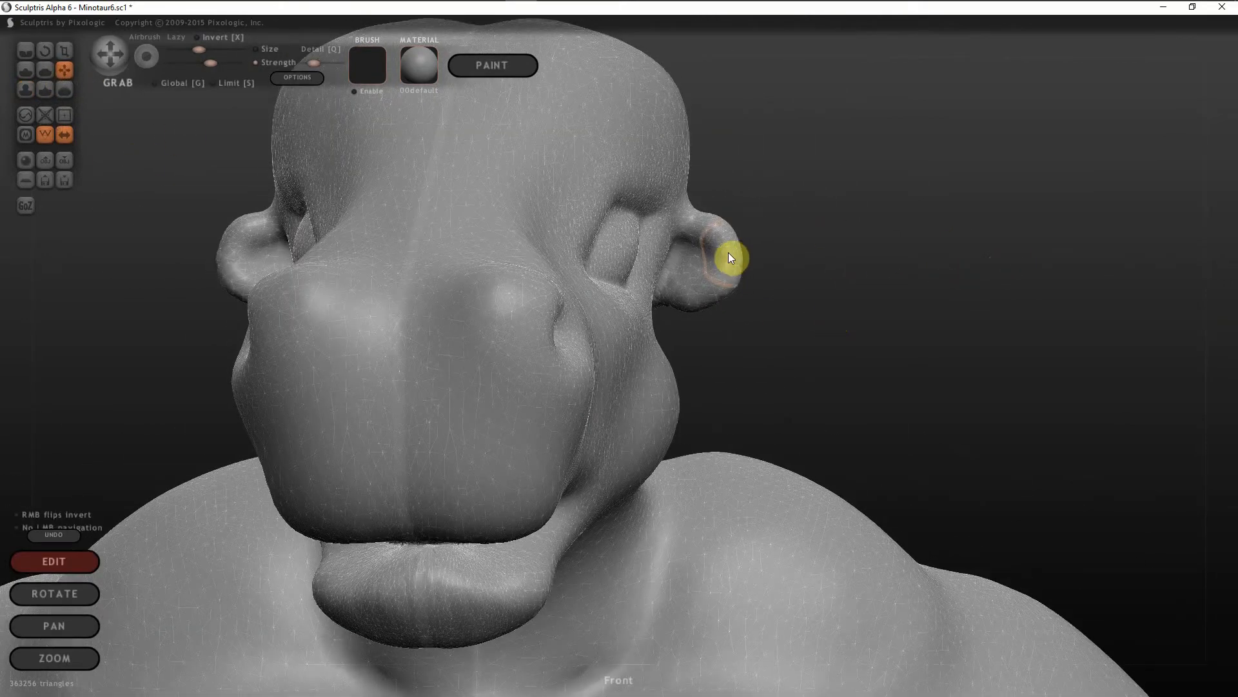
{"action": "scroll", "coordinate": [704, 275], "scroll_direction": "down", "scroll_amount": 3}
{"action": "mouse_move", "coordinate": [670, 311]}
{"action": "left_mouse_down"}
{"action": "mouse_move", "coordinate": [708, 327]}
{"action": "mouse_move", "coordinate": [705, 304]}
{"action": "left_mouse_up"}
{"action": "scroll", "coordinate": [716, 312], "scroll_direction": "up", "scroll_amount": 3}
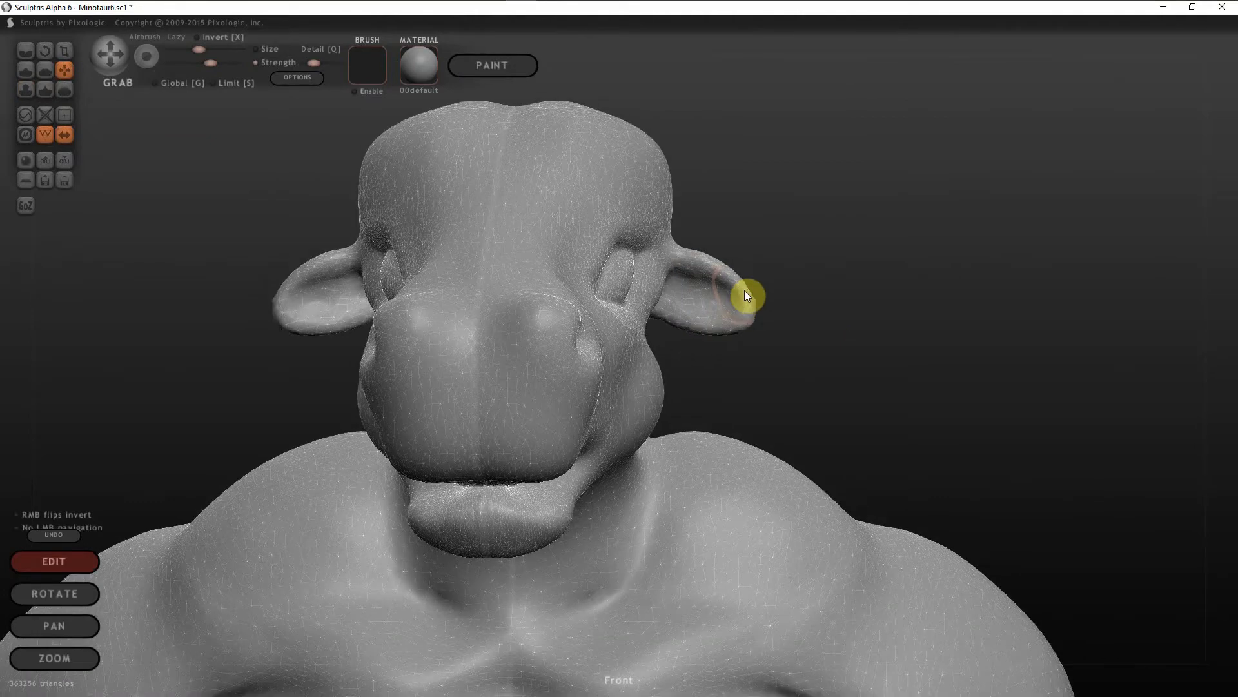
{"action": "scroll", "coordinate": [701, 323], "scroll_direction": "down", "scroll_amount": 5}
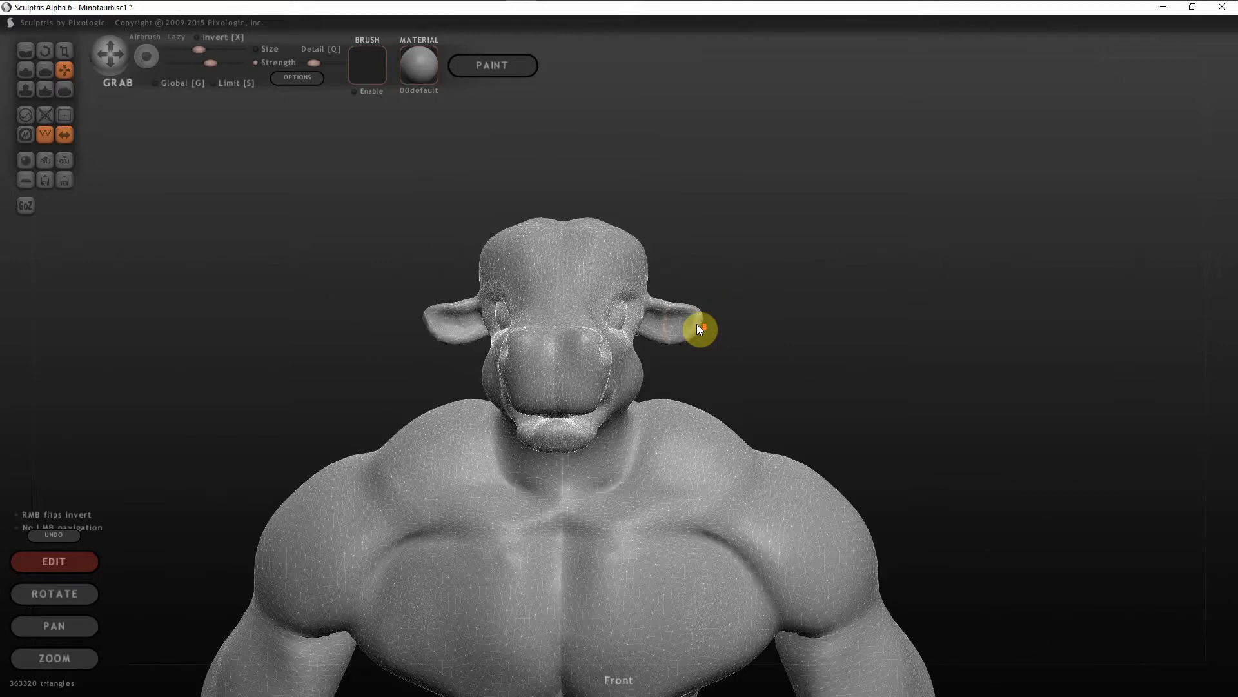
{"action": "left_click_drag", "start_coordinate": [697, 324], "coordinate": [672, 332]}
Step: Reshape the ear from a three-quarter view with the Grab tool
{"action": "scroll", "coordinate": [672, 332], "scroll_direction": "up", "scroll_amount": 3}
{"action": "left_click_drag", "start_coordinate": [826, 310], "coordinate": [619, 336]}
{"action": "left_click_drag", "start_coordinate": [928, 335], "coordinate": [861, 332]}
{"action": "scroll", "coordinate": [816, 331], "scroll_direction": "down", "scroll_amount": 2}
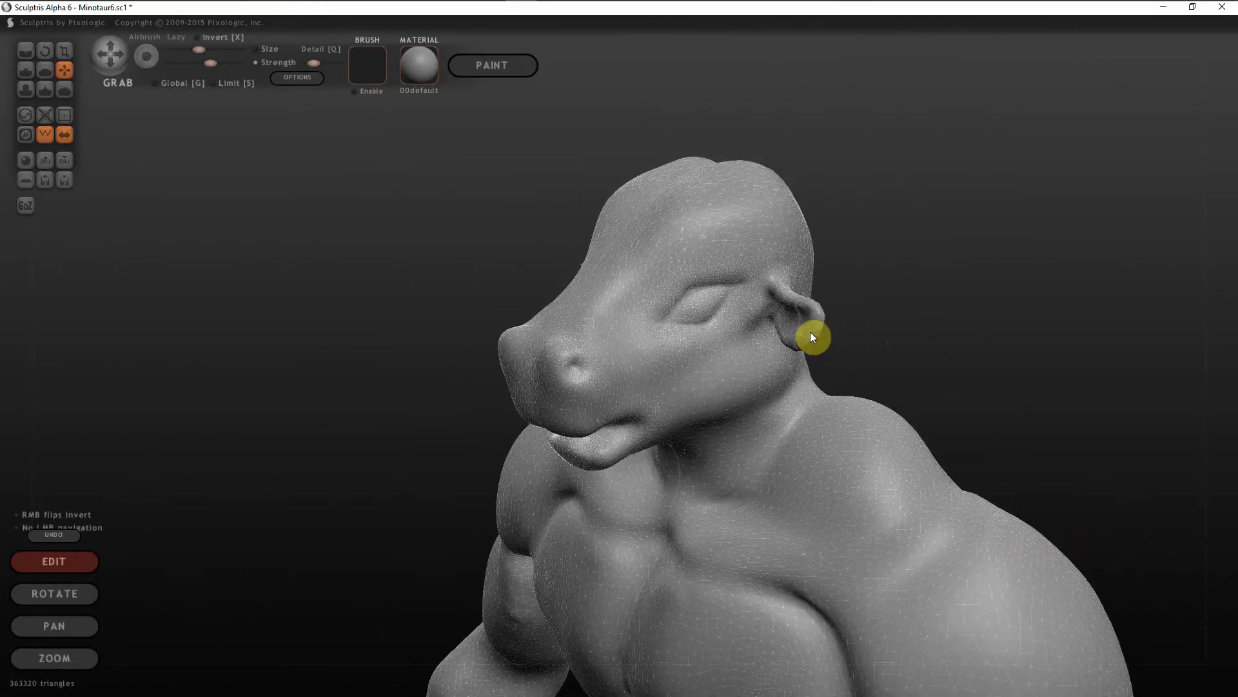
{"action": "scroll", "coordinate": [775, 338], "scroll_direction": "down", "scroll_amount": 2}
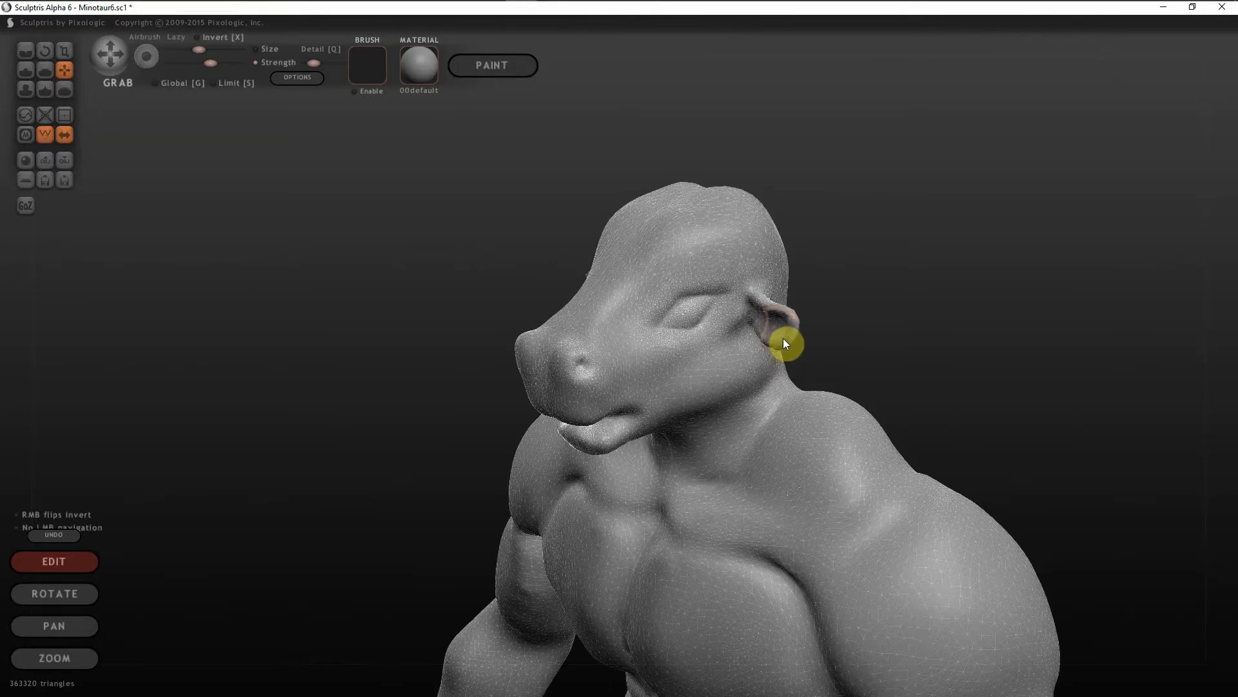
{"action": "left_click_drag", "start_coordinate": [791, 335], "coordinate": [921, 310]}
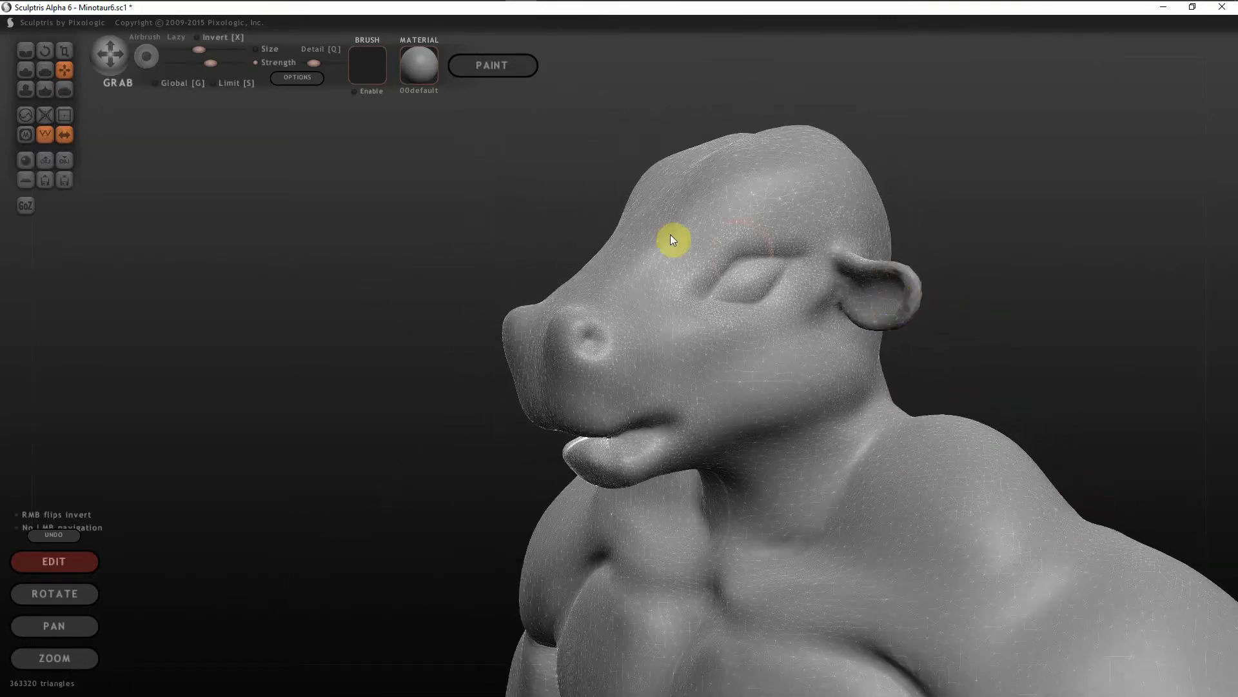
Step: Turn the ear to a new angle at the side of the head with the Rotate tool
{"action": "left_click", "coordinate": [44, 51]}
{"action": "scroll", "coordinate": [854, 307], "scroll_direction": "down", "scroll_amount": 2}
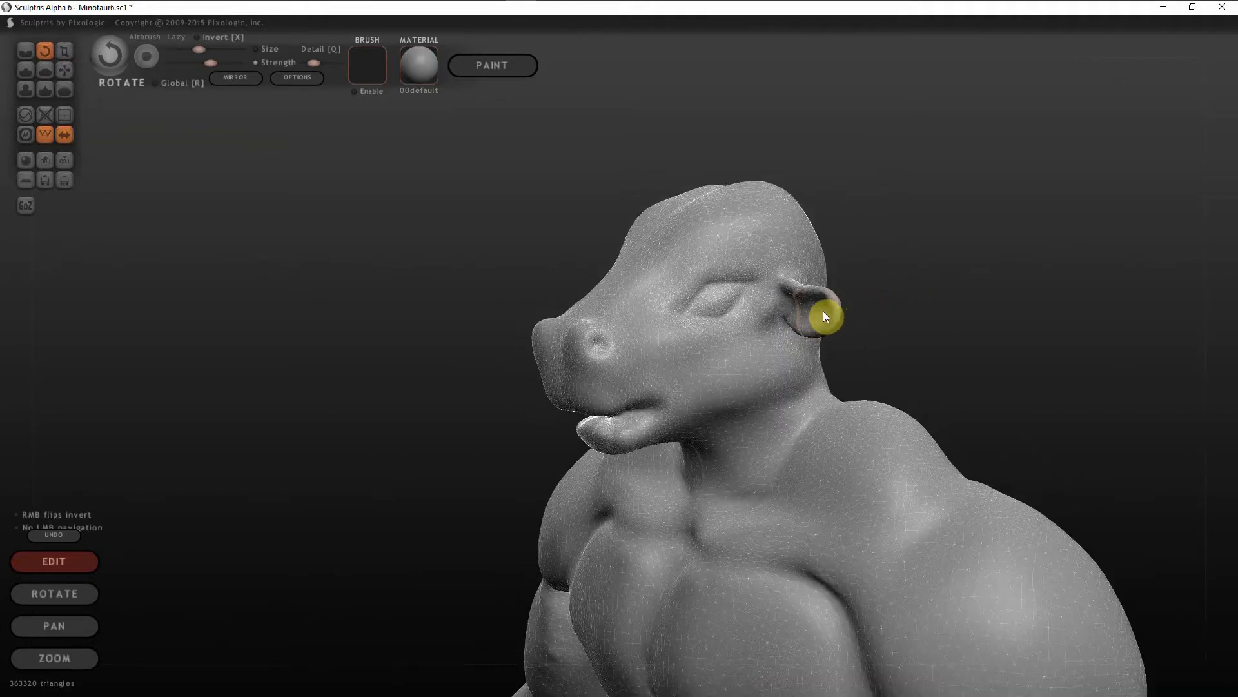
{"action": "mouse_move", "coordinate": [833, 313]}
{"action": "left_mouse_down"}
{"action": "mouse_move", "coordinate": [843, 348]}
{"action": "mouse_move", "coordinate": [867, 346]}
{"action": "mouse_move", "coordinate": [843, 315]}
{"action": "mouse_move", "coordinate": [641, 354]}
{"action": "mouse_move", "coordinate": [954, 348]}
{"action": "left_mouse_up"}
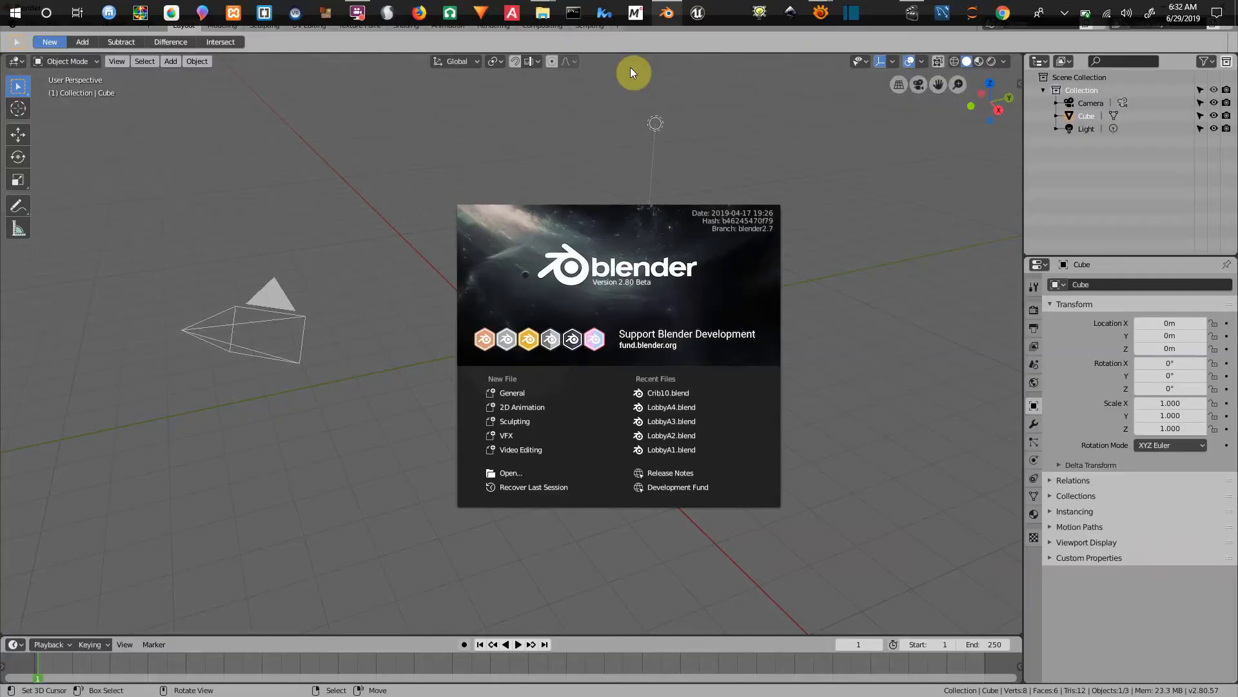
Step: Switch to Blender, delete the default cube and import the minotaur OBJ file from the C:\Minotaur folder
{"action": "left_click", "coordinate": [1102, 587]}
{"action": "key", "text": "Delete"}
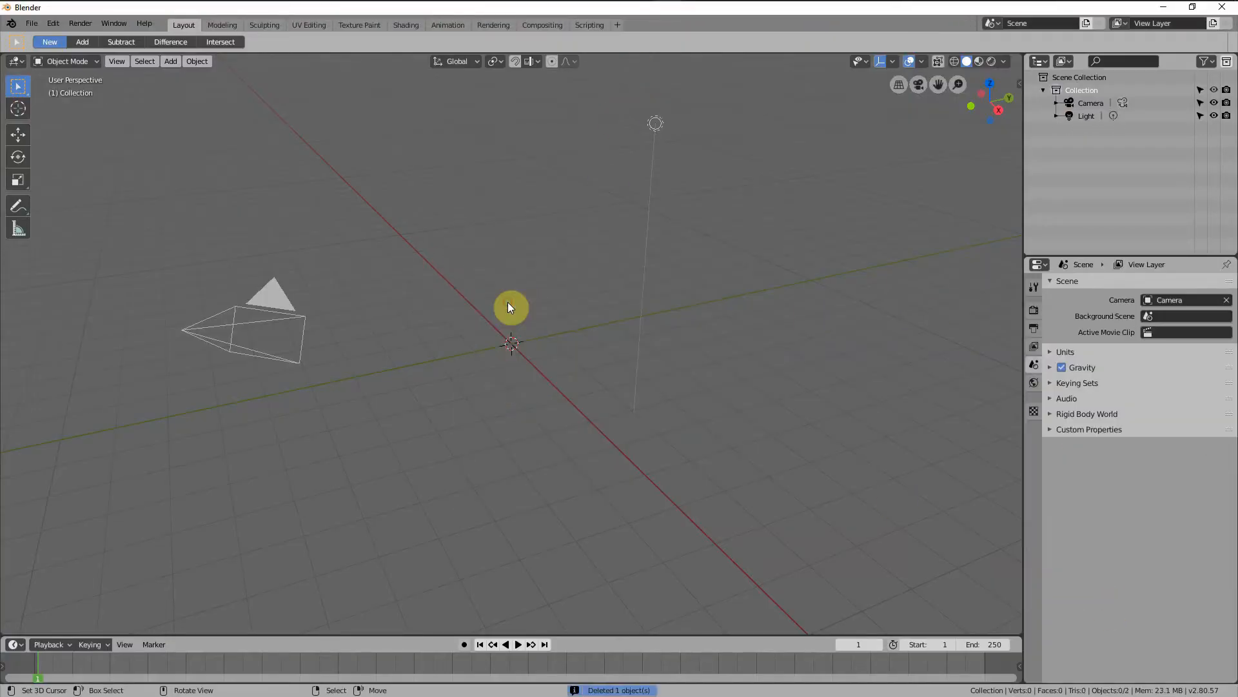
{"action": "left_click", "coordinate": [31, 23]}
{"action": "mouse_move", "coordinate": [78, 265]}
{"action": "left_click", "coordinate": [233, 329]}
{"action": "left_click", "coordinate": [71, 100]}
{"action": "left_click", "coordinate": [205, 301]}
{"action": "left_click", "coordinate": [209, 137]}
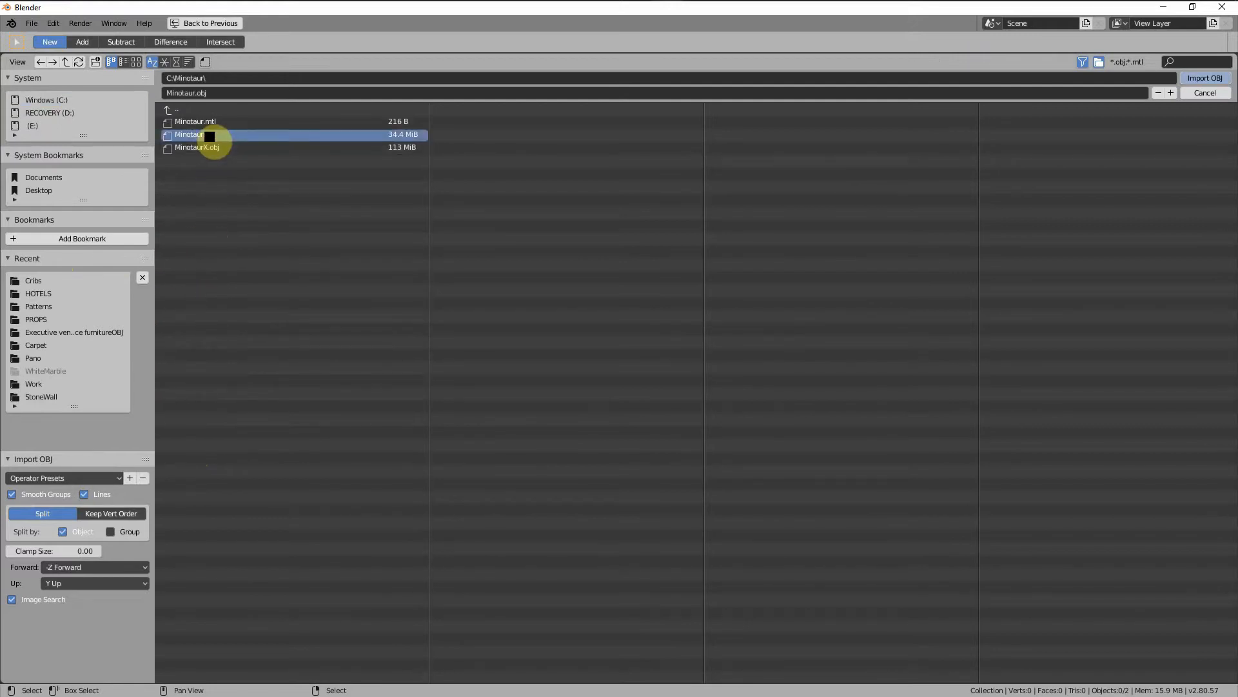
{"action": "left_click", "coordinate": [545, 13]}
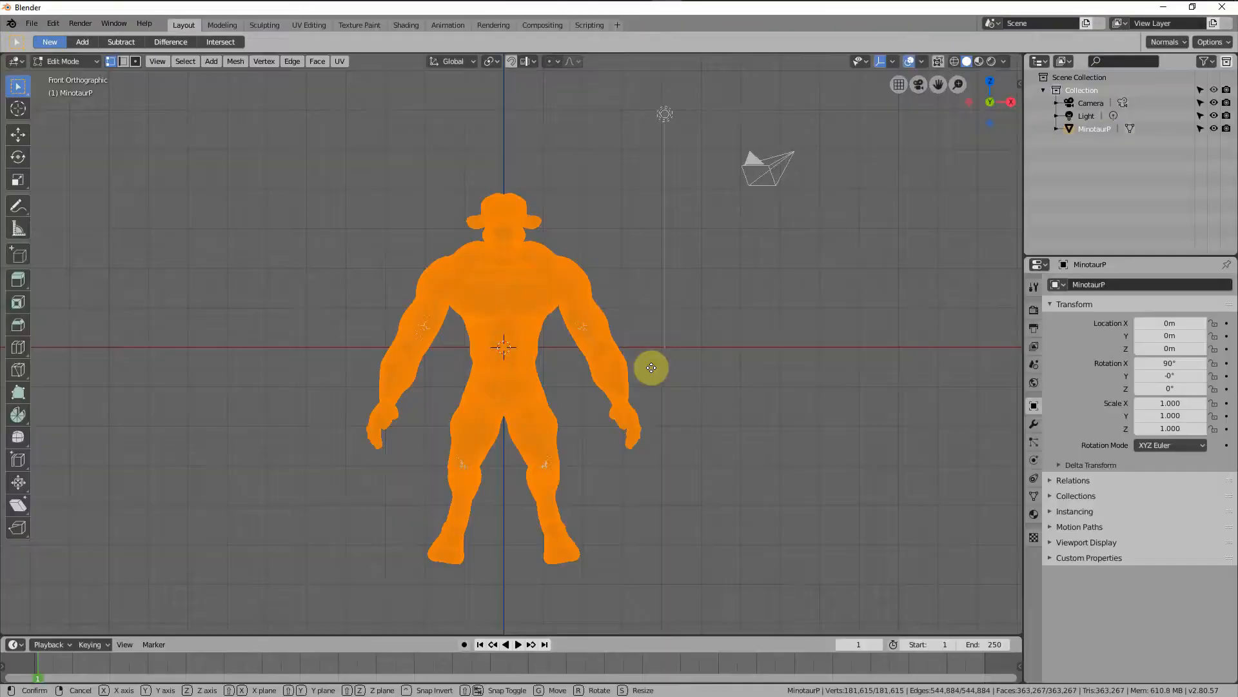
Step: Raise the whole minotaur mesh about 5.49 m along Z so its hooves rest on the ground line
{"action": "key", "text": "z"}
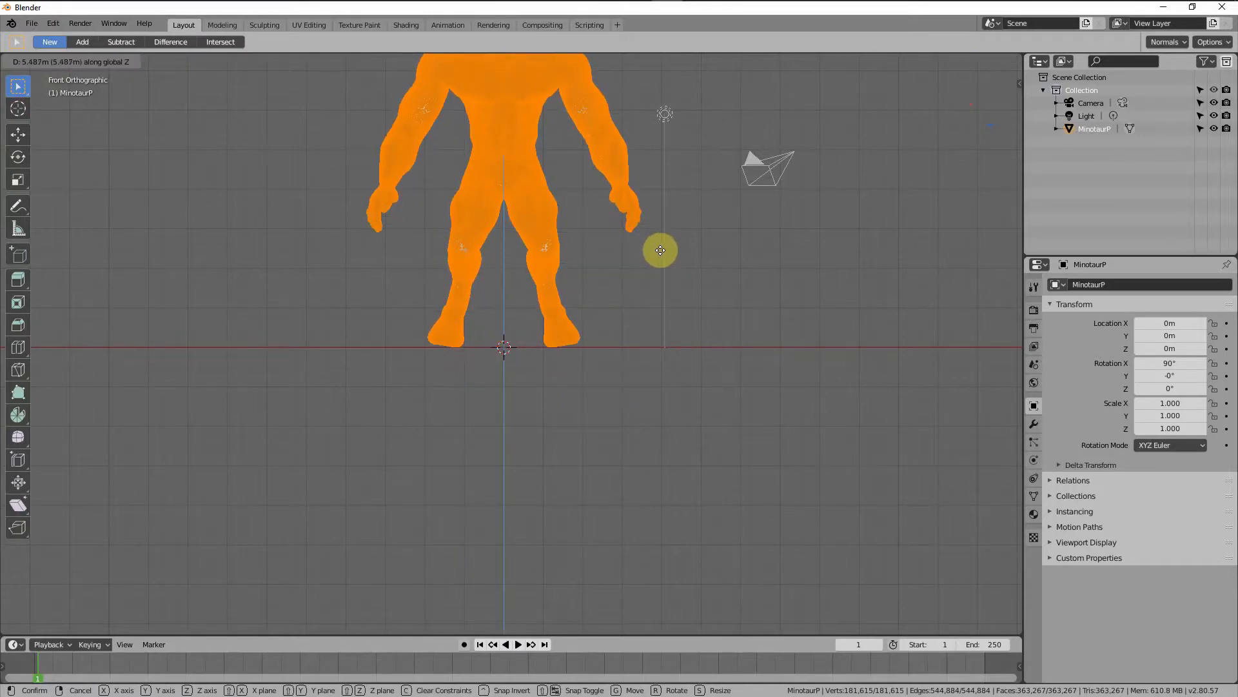
{"action": "left_click", "coordinate": [661, 251]}
{"action": "key", "text": "Tab"}
Step: Add a mesh circle at the scene origin in the right orthographic view
{"action": "middle_click_drag", "start_coordinate": [691, 353], "coordinate": [585, 510]}
{"action": "scroll", "coordinate": [571, 411], "scroll_direction": "up", "scroll_amount": 4}
{"action": "scroll", "coordinate": [516, 113], "scroll_direction": "up", "scroll_amount": 5}
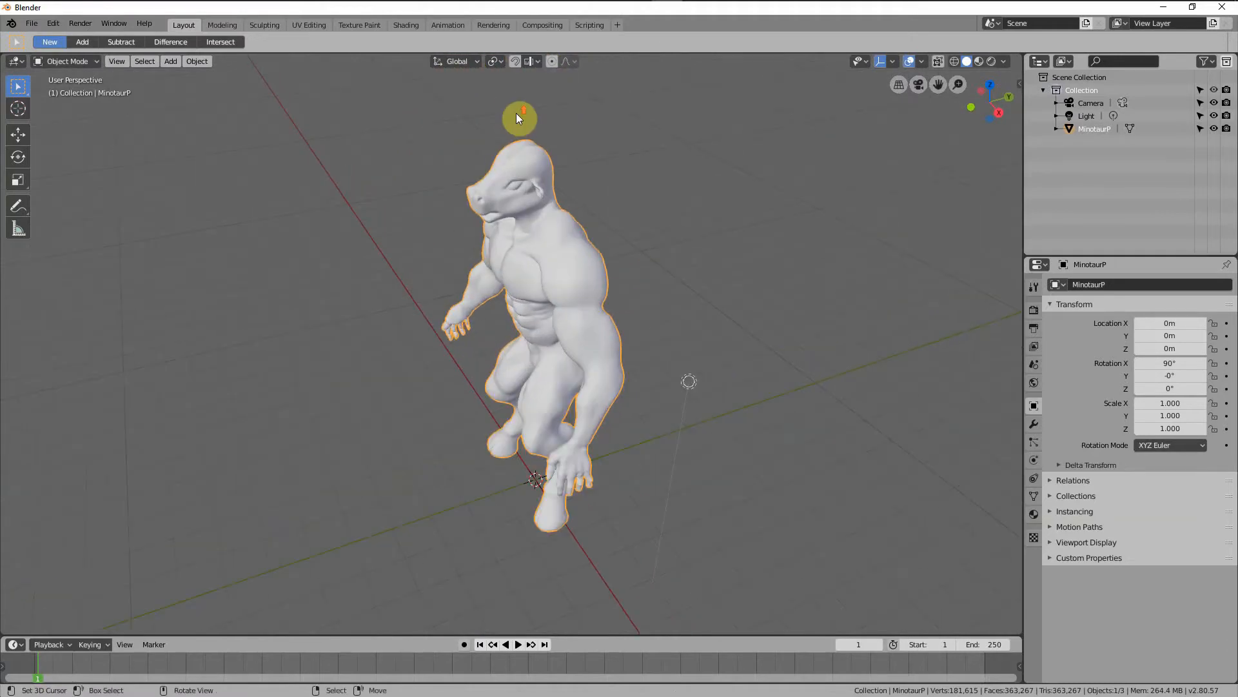
{"action": "middle_click_drag", "start_coordinate": [648, 243], "coordinate": [611, 186]}
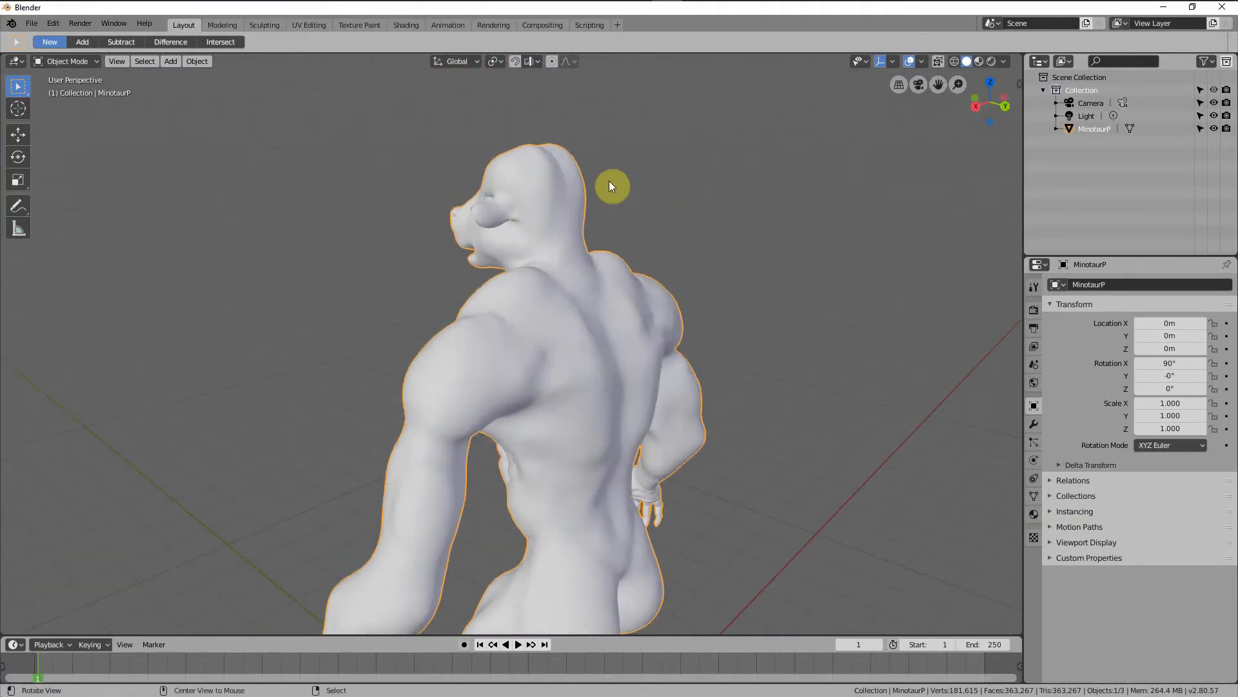
{"action": "key", "text": "KP_3"}
{"action": "scroll", "coordinate": [582, 222], "scroll_direction": "down", "scroll_amount": 4}
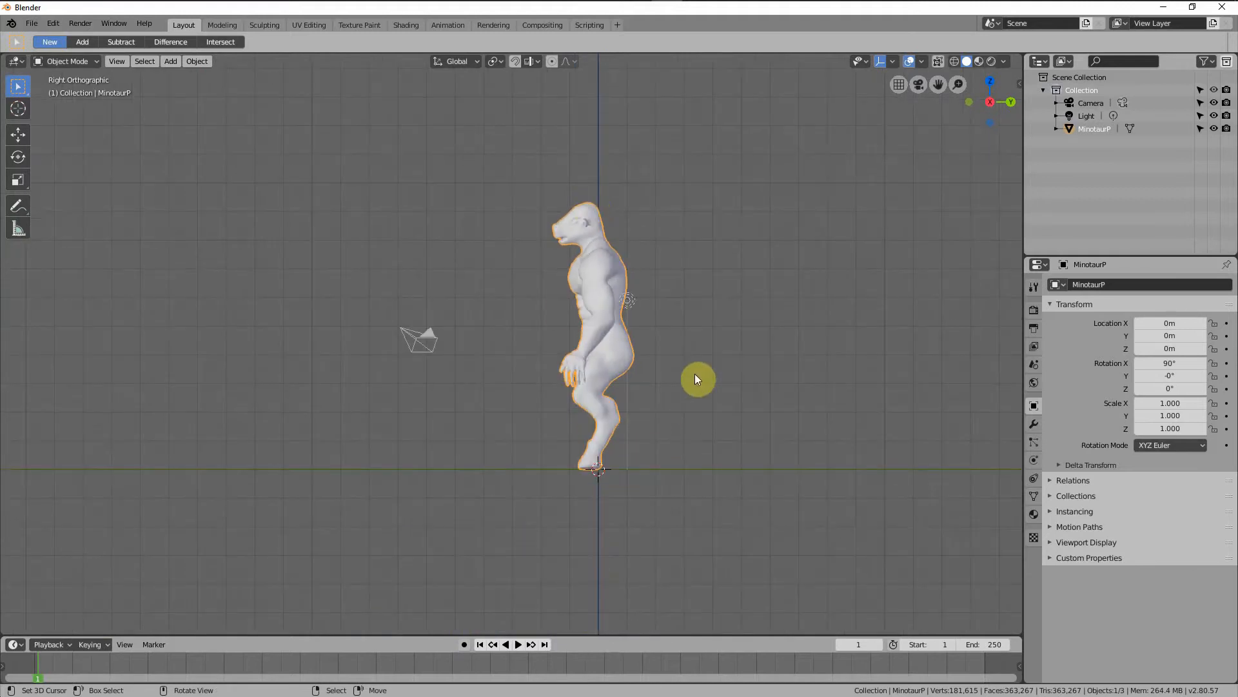
{"action": "scroll", "coordinate": [655, 340], "scroll_direction": "up", "scroll_amount": 3}
{"action": "key", "text": "shift+a"}
{"action": "mouse_move", "coordinate": [720, 331]}
{"action": "left_click", "coordinate": [786, 354]}
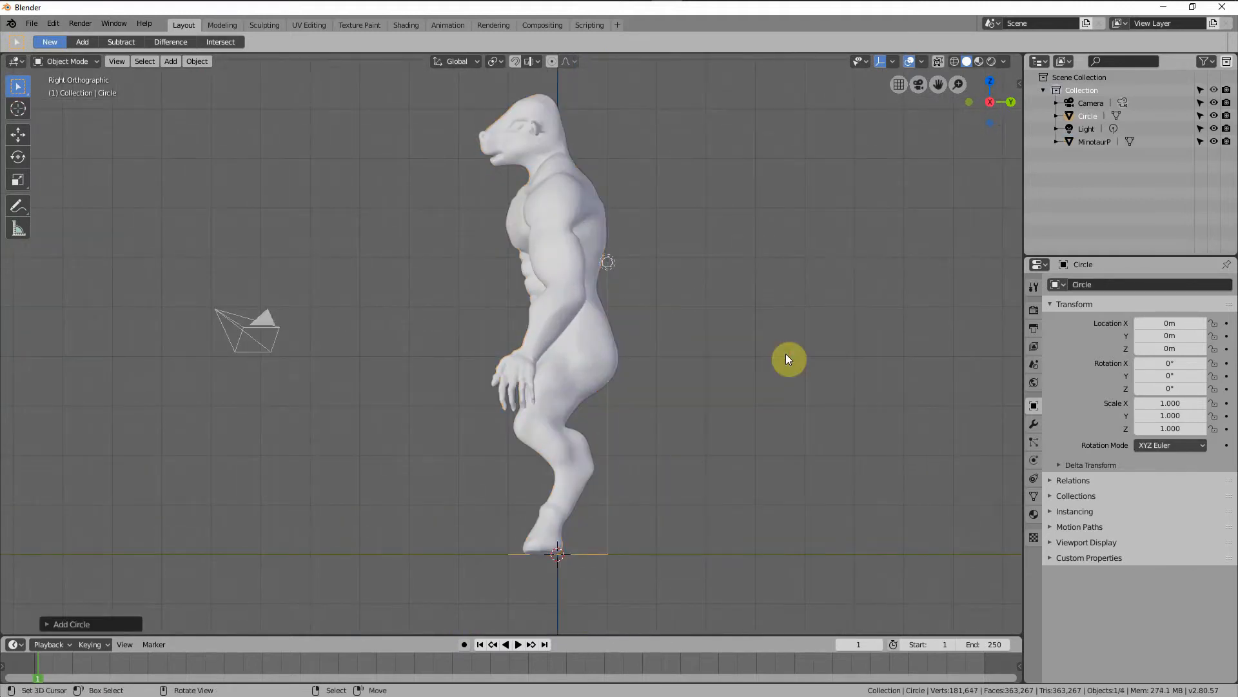
Step: Rotate the circle 90° about Y and move it up to the side of the minotaur's head
{"action": "key", "text": "KP_1"}
{"action": "key", "text": "r"}
{"action": "key", "text": "Return"}
{"action": "key", "text": "g"}
{"action": "left_click", "coordinate": [702, 186]}
Step: Scale the circle down to 0.171 and place it on the side of the head above the ear
{"action": "key", "text": "KP_3"}
{"action": "scroll", "coordinate": [592, 291], "scroll_direction": "up", "scroll_amount": 2}
{"action": "key", "text": "s"}
{"action": "left_click", "coordinate": [596, 342]}
{"action": "key", "text": "g"}
{"action": "left_click", "coordinate": [569, 346]}
Step: Move the circle about 0.08 m outward along X to sit at the side surface of the head
{"action": "scroll", "coordinate": [619, 377], "scroll_direction": "down", "scroll_amount": 5}
{"action": "middle_click_drag", "start_coordinate": [683, 400], "coordinate": [681, 383]}
{"action": "key", "text": "KP_1"}
{"action": "scroll", "coordinate": [645, 374], "scroll_direction": "up", "scroll_amount": 3}
{"action": "key", "text": "g"}
{"action": "key", "text": "x"}
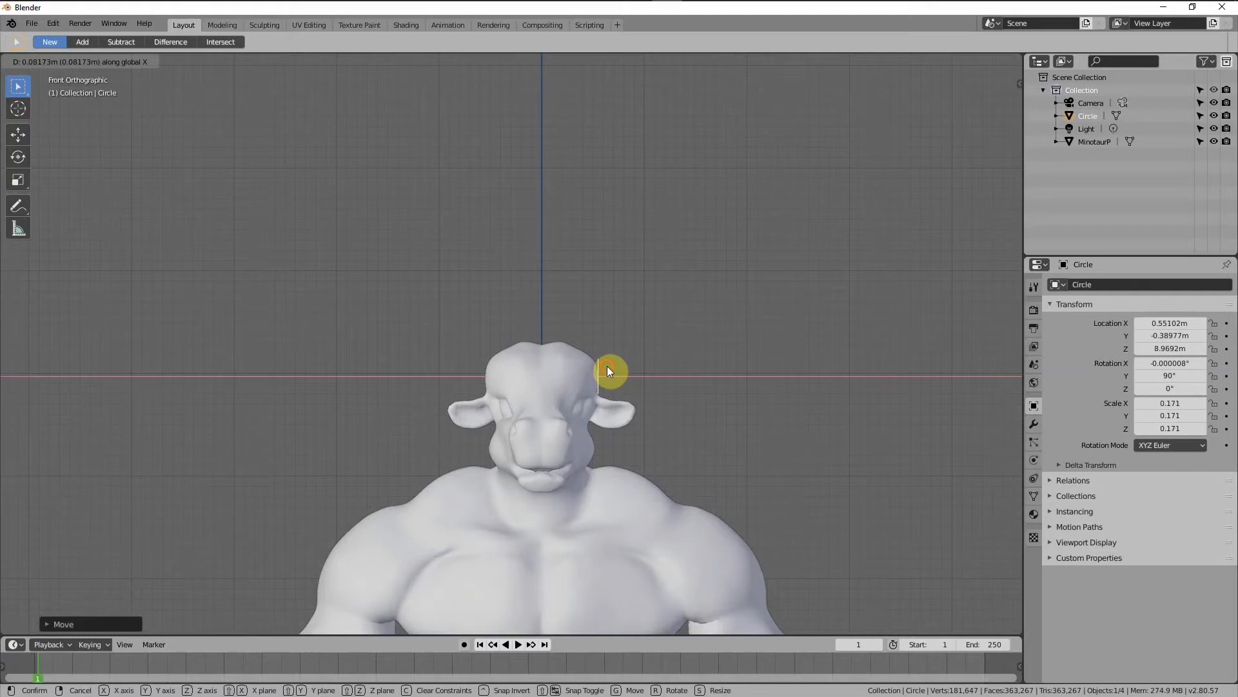
{"action": "left_click", "coordinate": [607, 366]}
{"action": "scroll", "coordinate": [665, 352], "scroll_direction": "down", "scroll_amount": 2}
{"action": "middle_click_drag", "start_coordinate": [664, 351], "coordinate": [393, 360]}
{"action": "scroll", "coordinate": [649, 351], "scroll_direction": "up", "scroll_amount": 4}
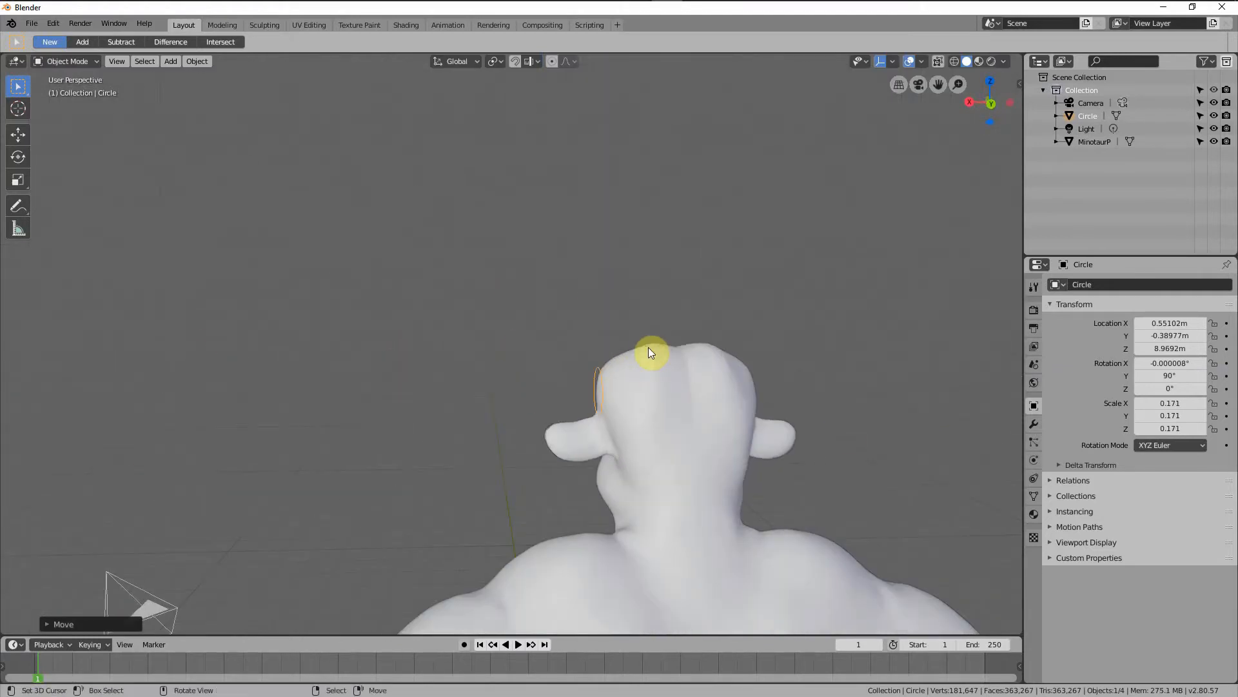
Step: Add a Bezier curve in the front view and move it beside the minotaur's head at X 1.5976 m, Z 8.9087 m
{"action": "key", "text": "KP_1"}
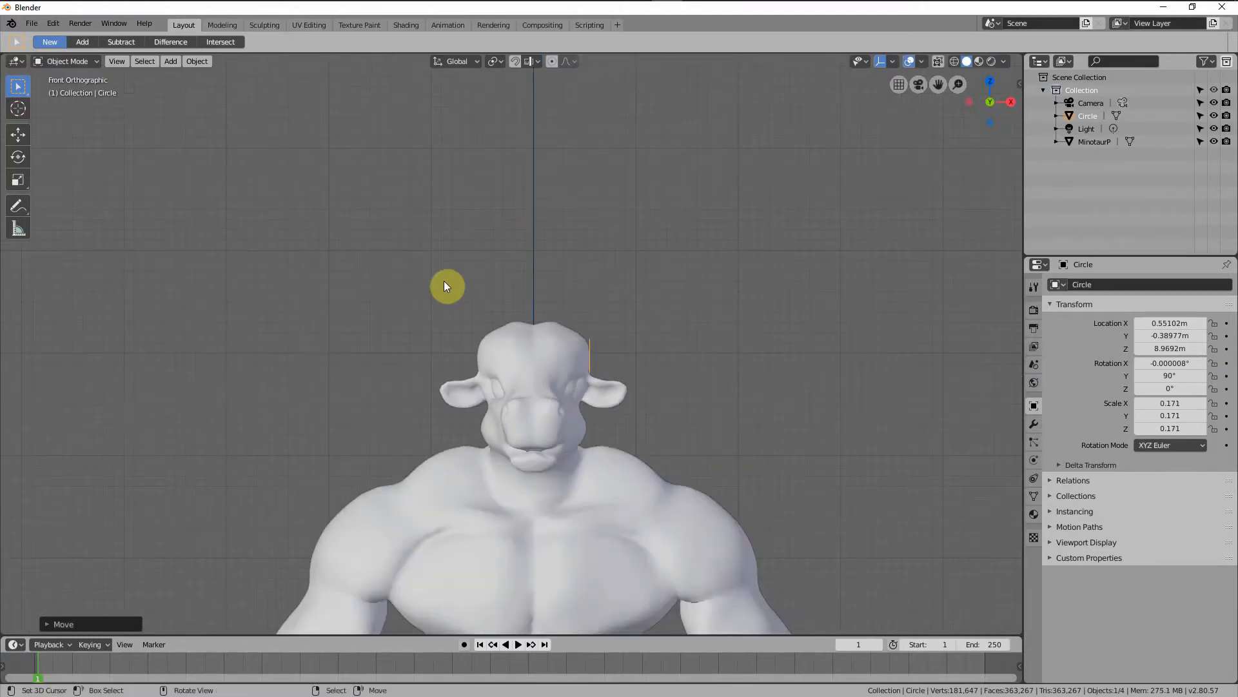
{"action": "key", "text": "shift+a"}
{"action": "mouse_move", "coordinate": [552, 288]}
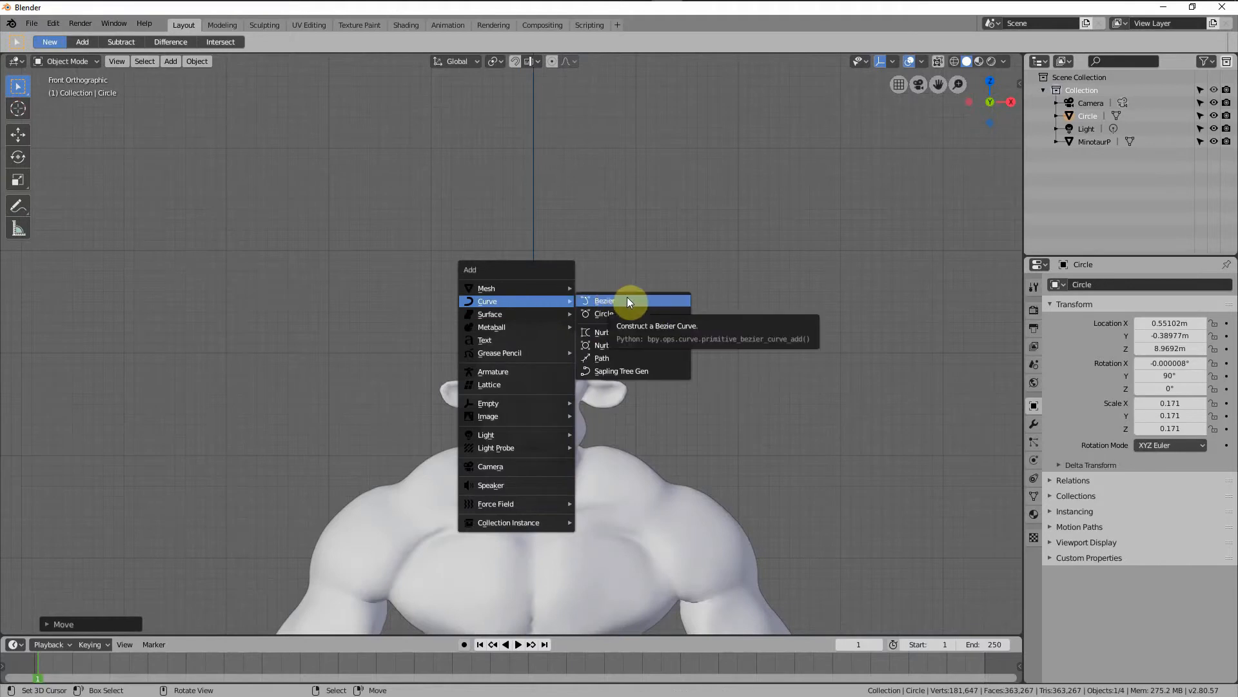
{"action": "left_click", "coordinate": [627, 296]}
{"action": "scroll", "coordinate": [613, 258], "scroll_direction": "down", "scroll_amount": 5}
{"action": "key", "text": "g"}
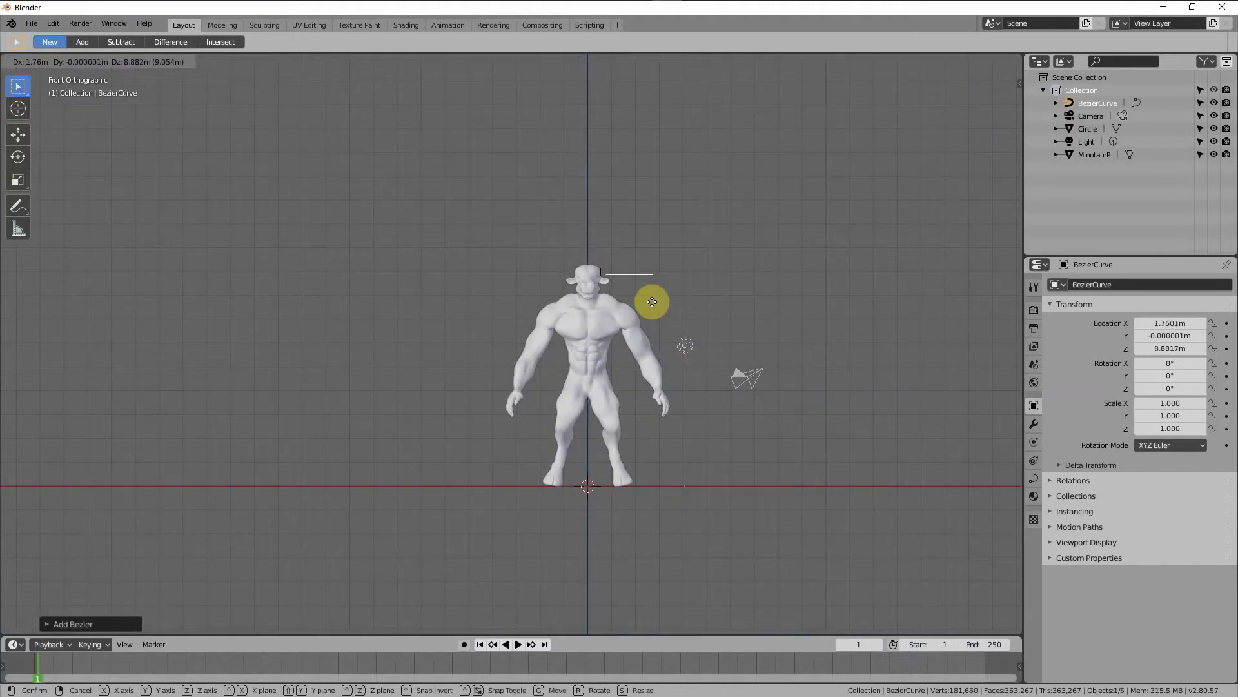
{"action": "left_click", "coordinate": [650, 290]}
{"action": "scroll", "coordinate": [650, 273], "scroll_direction": "up", "scroll_amount": 6}
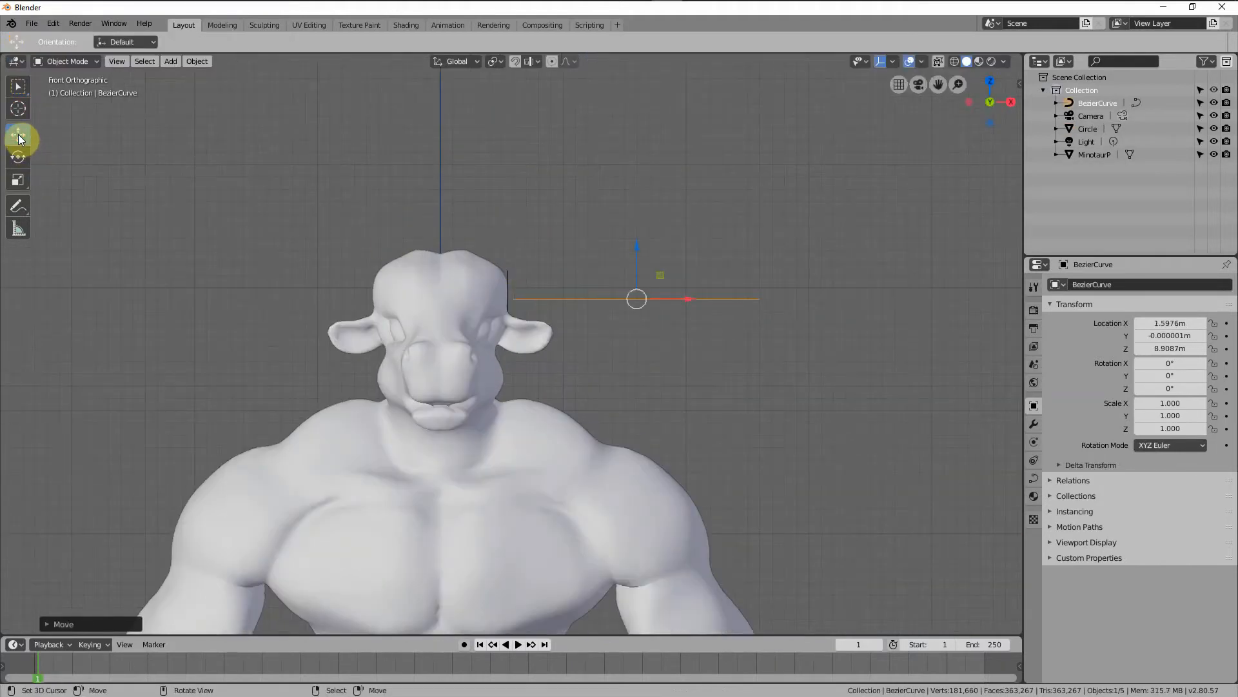
Step: In the top view, pull the curve's outer end forward beside the muzzle and rotate both end points into a horn-like arc
{"action": "key", "text": "Tab"}
{"action": "key", "text": "KP_7"}
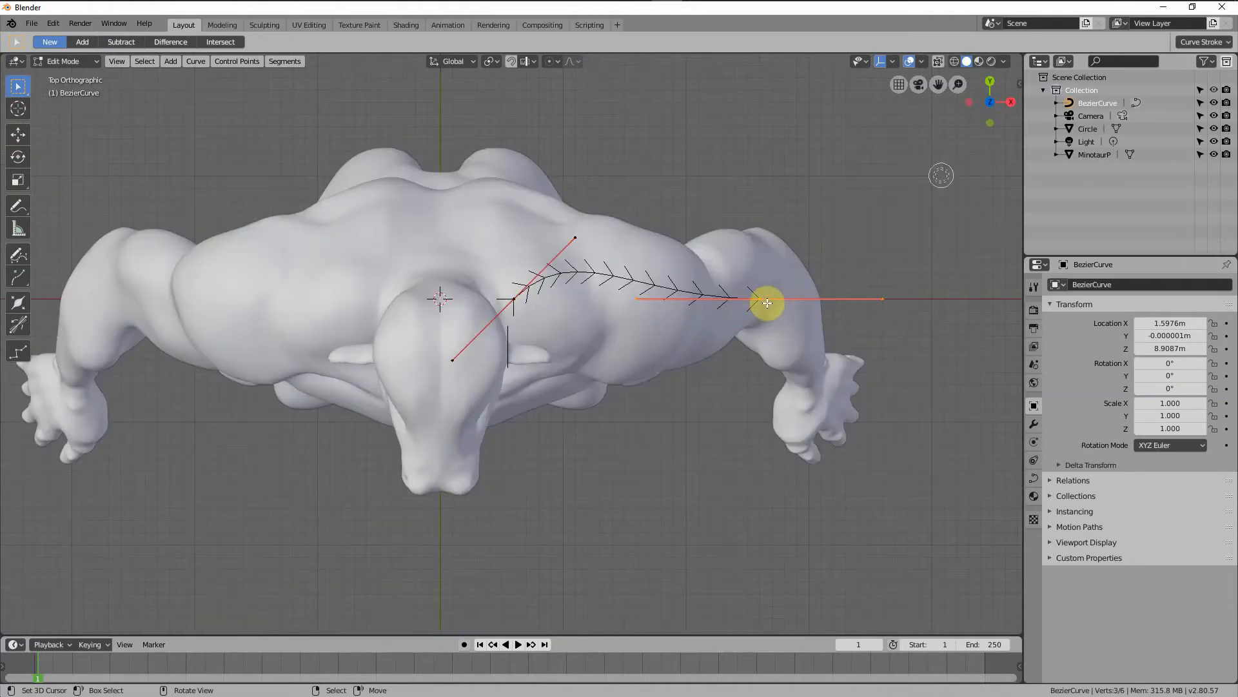
{"action": "left_click_drag", "start_coordinate": [767, 303], "coordinate": [625, 488]}
{"action": "key", "text": "r"}
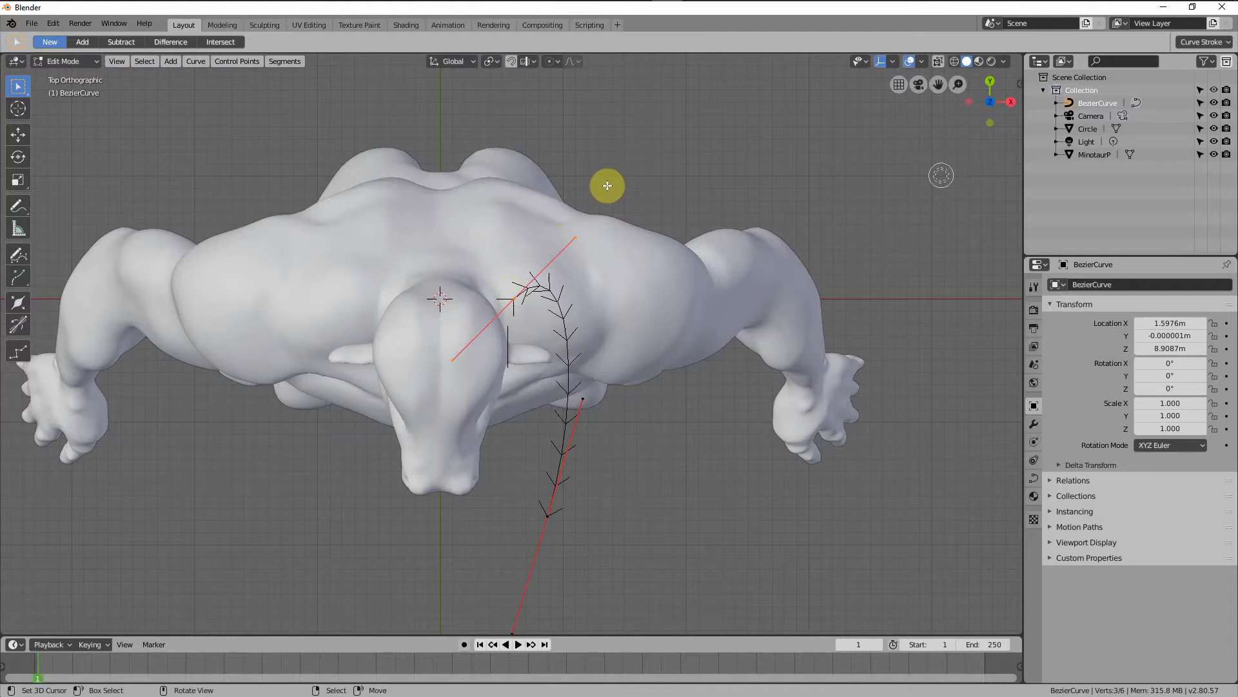
{"action": "left_click", "coordinate": [663, 282]}
{"action": "left_click", "coordinate": [571, 429]}
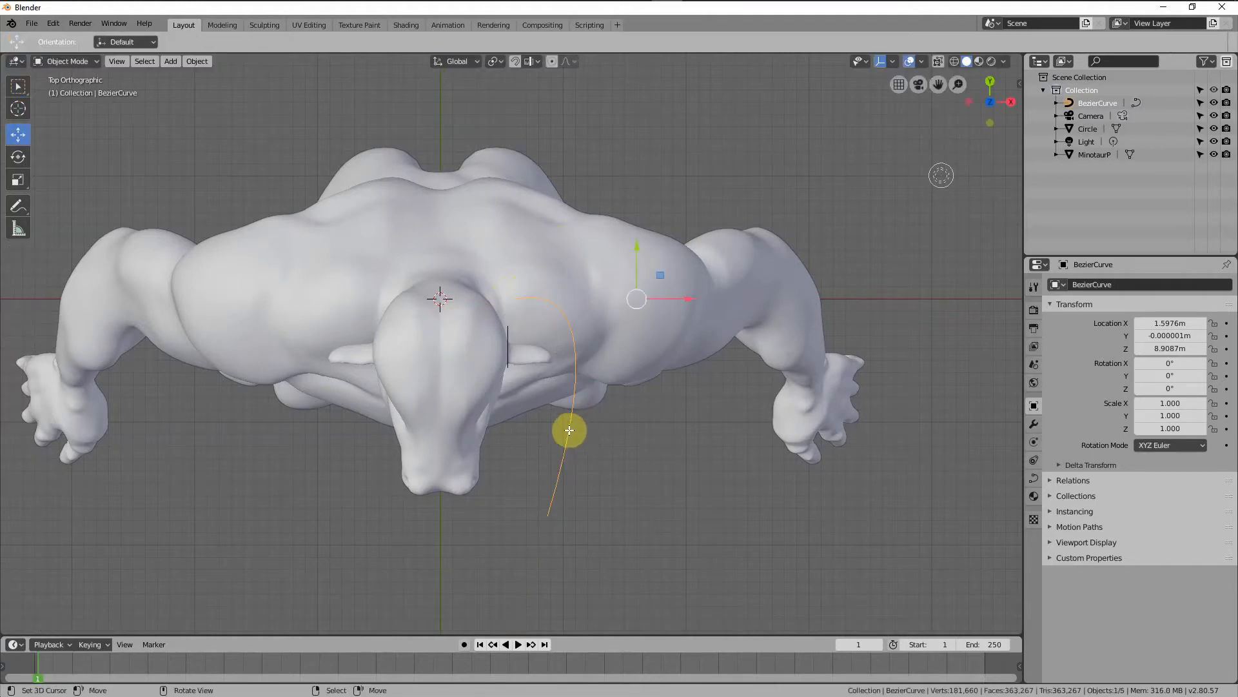
Step: Shift all points of the Bezier curve so that its starting end lies at the object's origin
{"action": "key", "text": "g"}
{"action": "right_click", "coordinate": [657, 427]}
{"action": "key", "text": "a"}
{"action": "key", "text": "g"}
{"action": "left_click", "coordinate": [685, 409]}
{"action": "key", "text": "Tab"}
{"action": "key", "text": "Tab"}
{"action": "key", "text": "g"}
{"action": "left_click", "coordinate": [686, 408]}
{"action": "key", "text": "Tab"}
{"action": "key", "text": "Tab"}
{"action": "key", "text": "g"}
{"action": "left_click", "coordinate": [695, 408]}
Step: Move the curve so its base sits at the circle on the head, at X 0.47456 m, Y -0.33062 m
{"action": "key", "text": "Tab"}
{"action": "key", "text": "g"}
{"action": "left_click", "coordinate": [577, 465]}
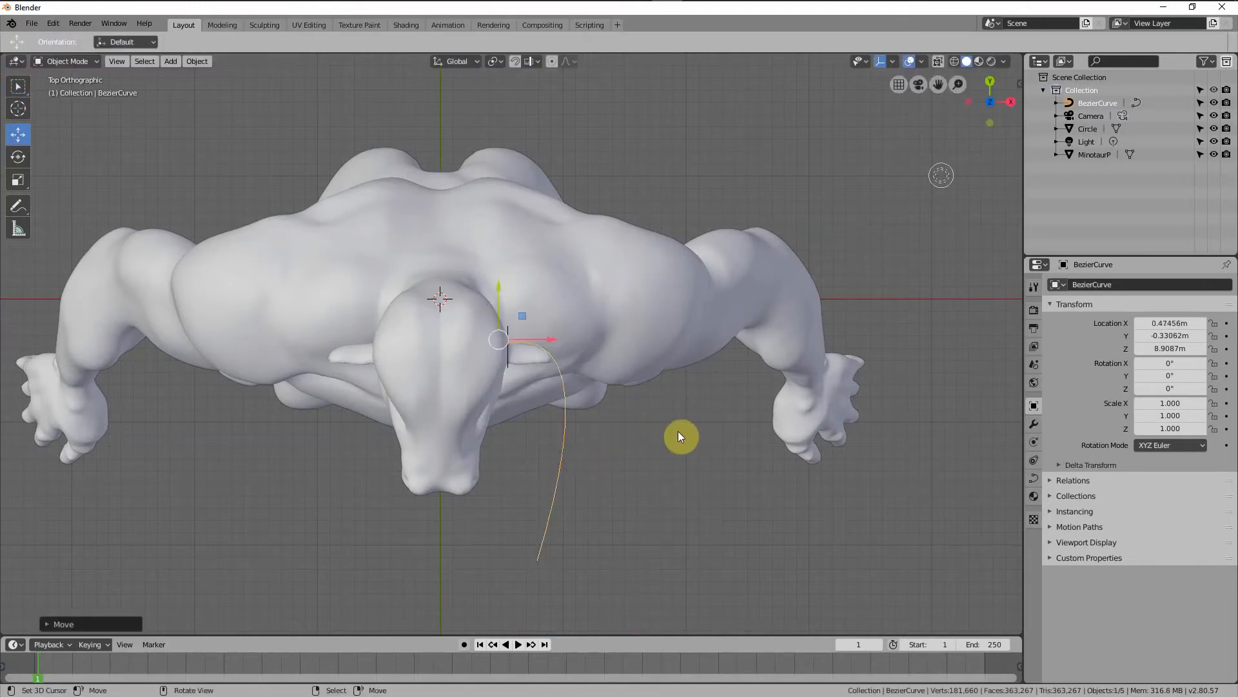
Step: In the right view, raise the curve's front tip point above the head and rotate its handles to bend the horn upward
{"action": "key", "text": "KP_3"}
{"action": "scroll", "coordinate": [668, 388], "scroll_direction": "down", "scroll_amount": 2}
{"action": "key", "text": "Tab"}
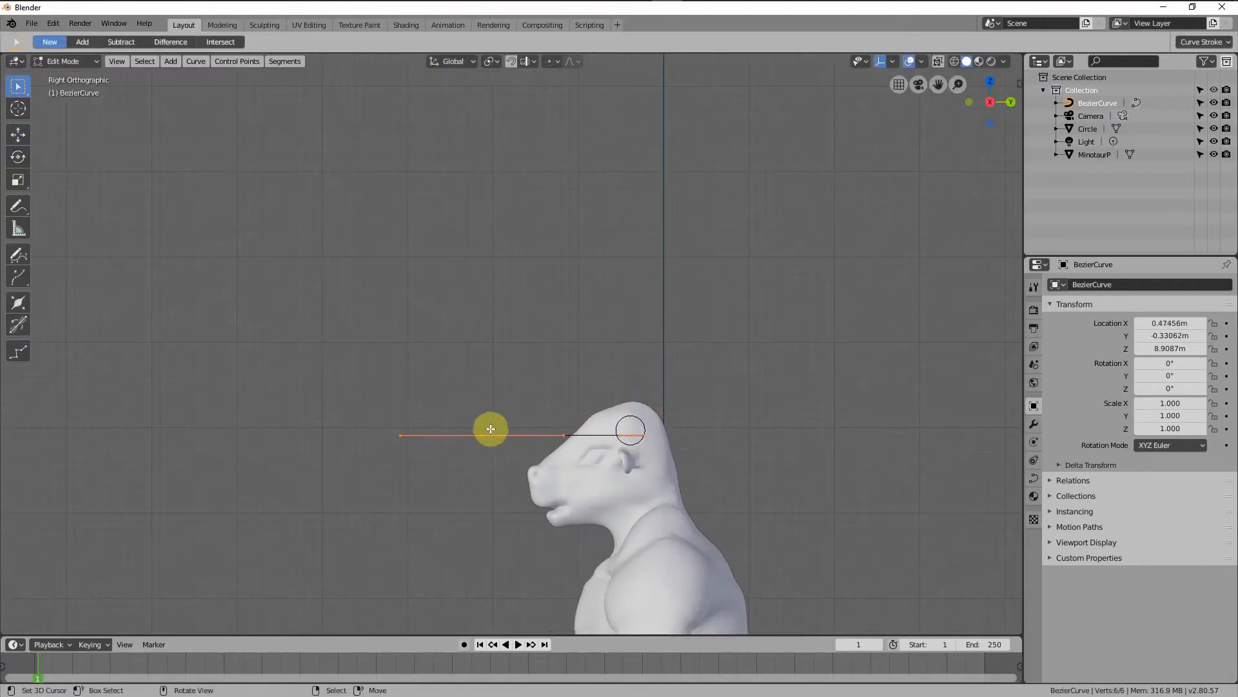
{"action": "key", "text": "g"}
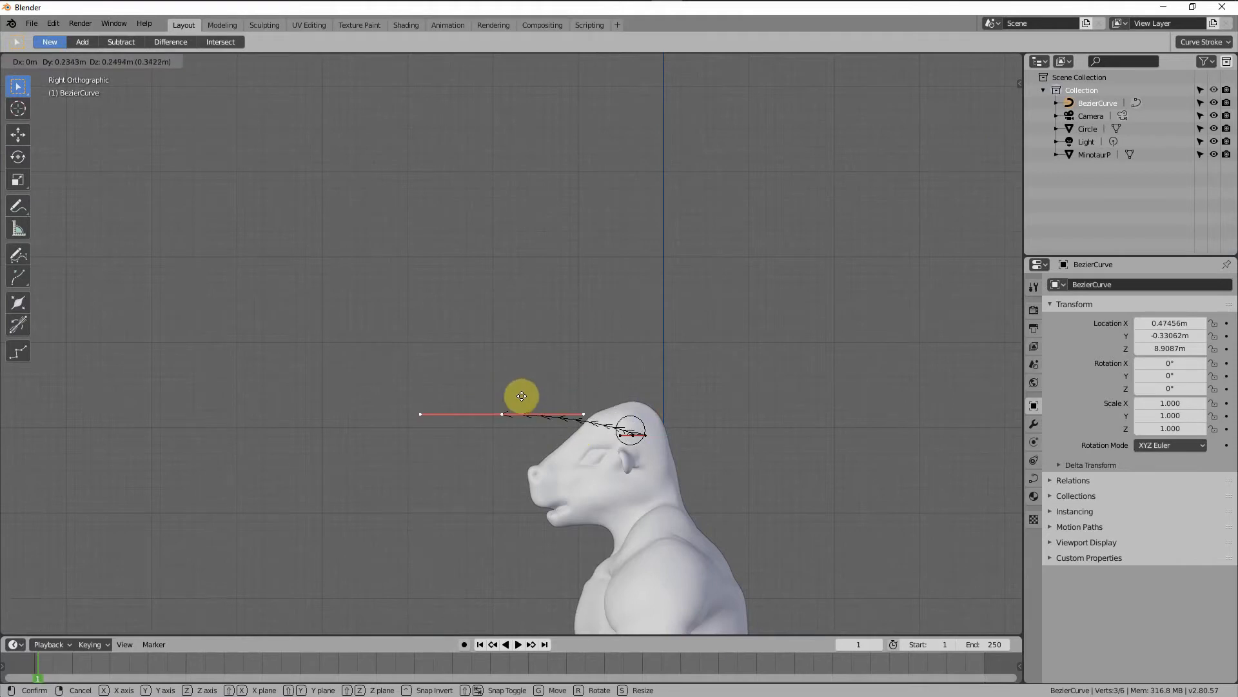
{"action": "left_click", "coordinate": [521, 395]}
{"action": "key", "text": "r"}
{"action": "left_click", "coordinate": [621, 444]}
Step: Move the curve's tip point higher in the right view and shift it sideways in the front view, finishing the horn path
{"action": "mouse_move", "coordinate": [672, 351]}
{"action": "middle_mouse_down"}
{"action": "mouse_move", "coordinate": [771, 389]}
{"action": "mouse_move", "coordinate": [840, 458]}
{"action": "mouse_move", "coordinate": [708, 305]}
{"action": "mouse_move", "coordinate": [591, 293]}
{"action": "mouse_move", "coordinate": [536, 348]}
{"action": "mouse_move", "coordinate": [655, 284]}
{"action": "mouse_move", "coordinate": [668, 363]}
{"action": "middle_mouse_up"}
{"action": "key", "text": "KP_3"}
{"action": "right_click_drag", "start_coordinate": [520, 398], "coordinate": [494, 361]}
{"action": "key", "text": "KP_1"}
{"action": "key", "text": "g"}
{"action": "left_click", "coordinate": [611, 362]}
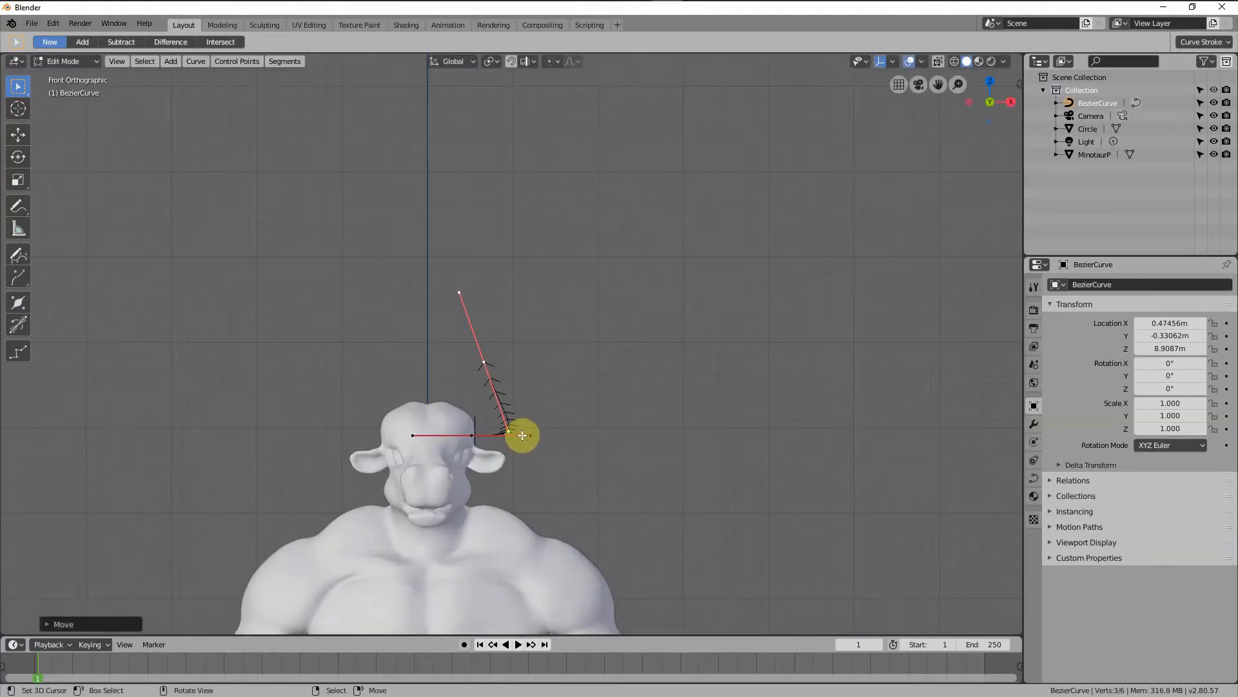
{"action": "middle_click_drag", "start_coordinate": [677, 396], "coordinate": [597, 464]}
{"action": "scroll", "coordinate": [630, 470], "scroll_direction": "up", "scroll_amount": 5}
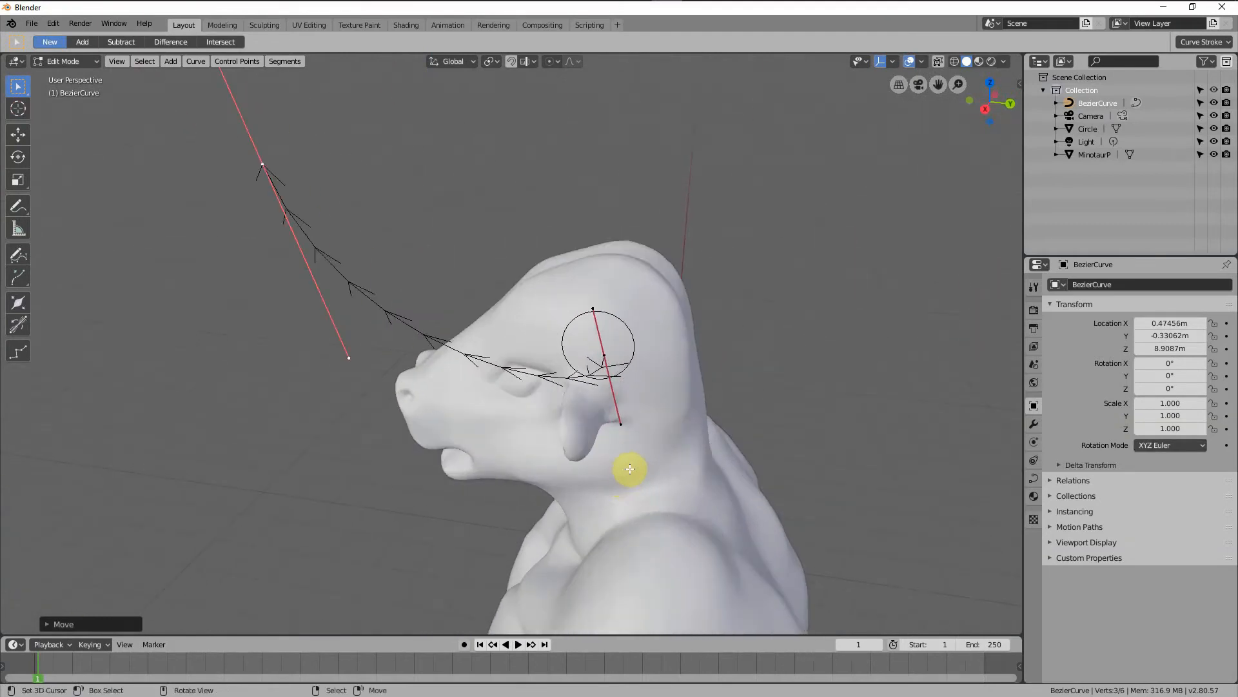
{"action": "key", "text": "Tab"}
Step: Check which objects are available as the bevel object for the horn curve
{"action": "left_click", "coordinate": [639, 259]}
{"action": "scroll", "coordinate": [863, 280], "scroll_direction": "down", "scroll_amount": 3}
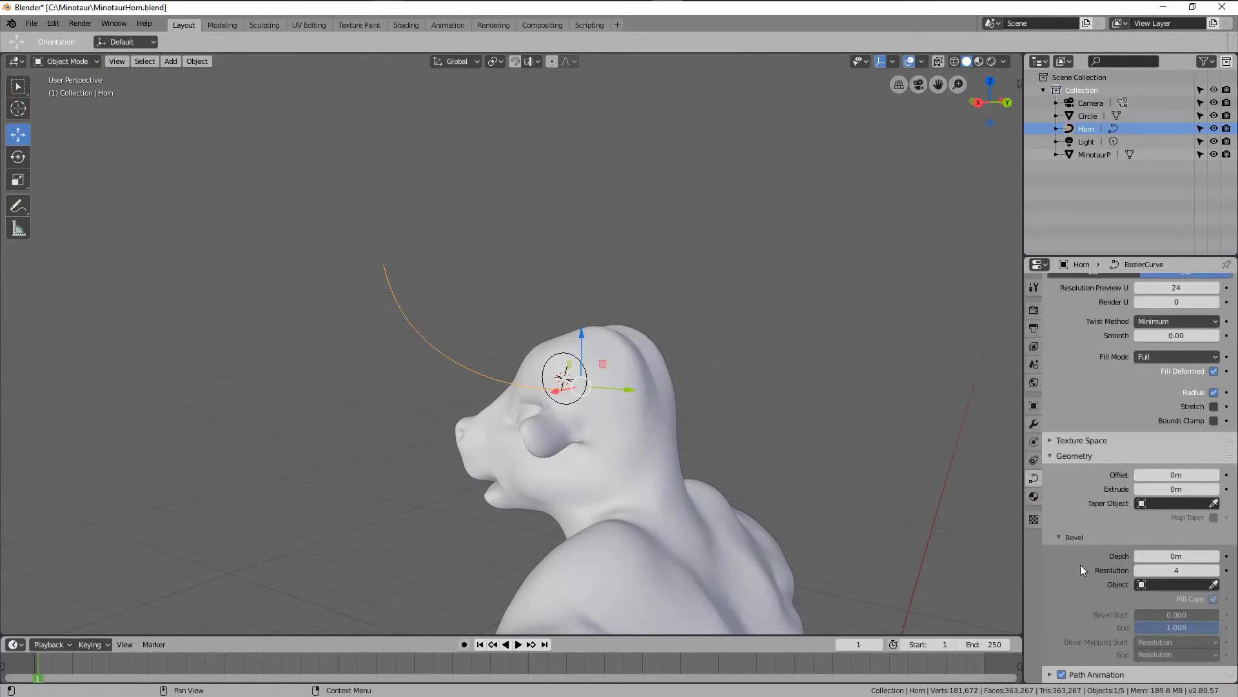
{"action": "left_click", "coordinate": [1195, 586]}
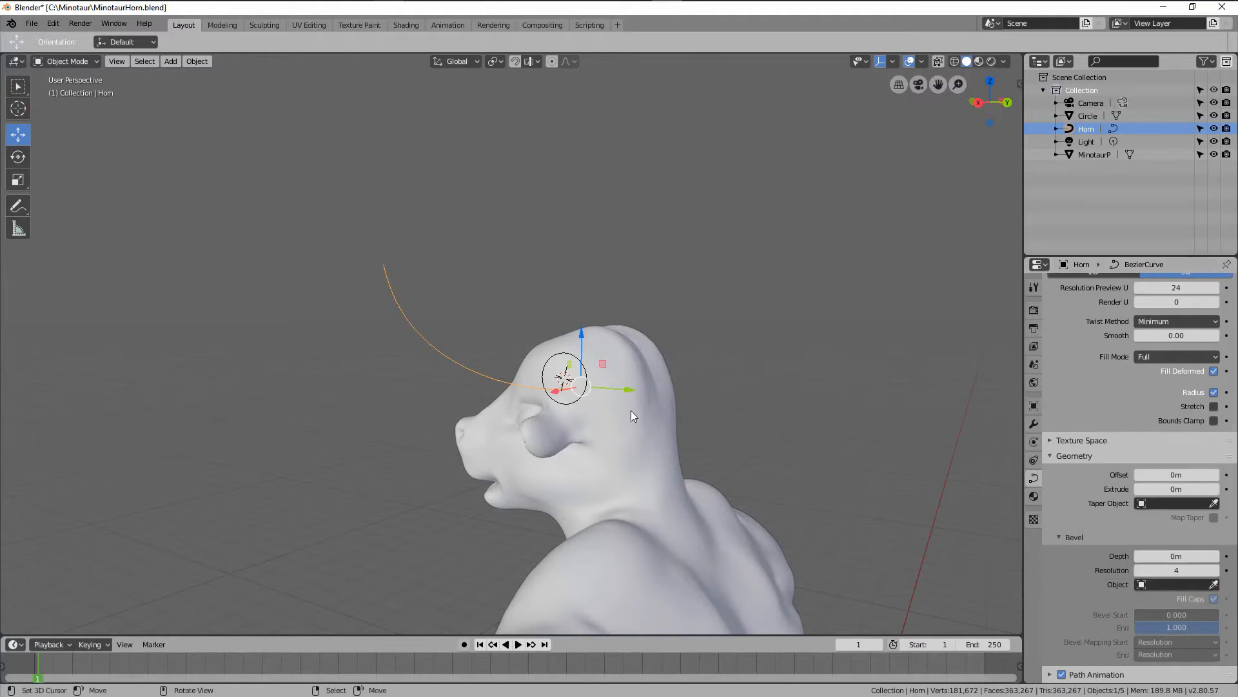
{"action": "scroll", "coordinate": [574, 403], "scroll_direction": "up", "scroll_amount": 2}
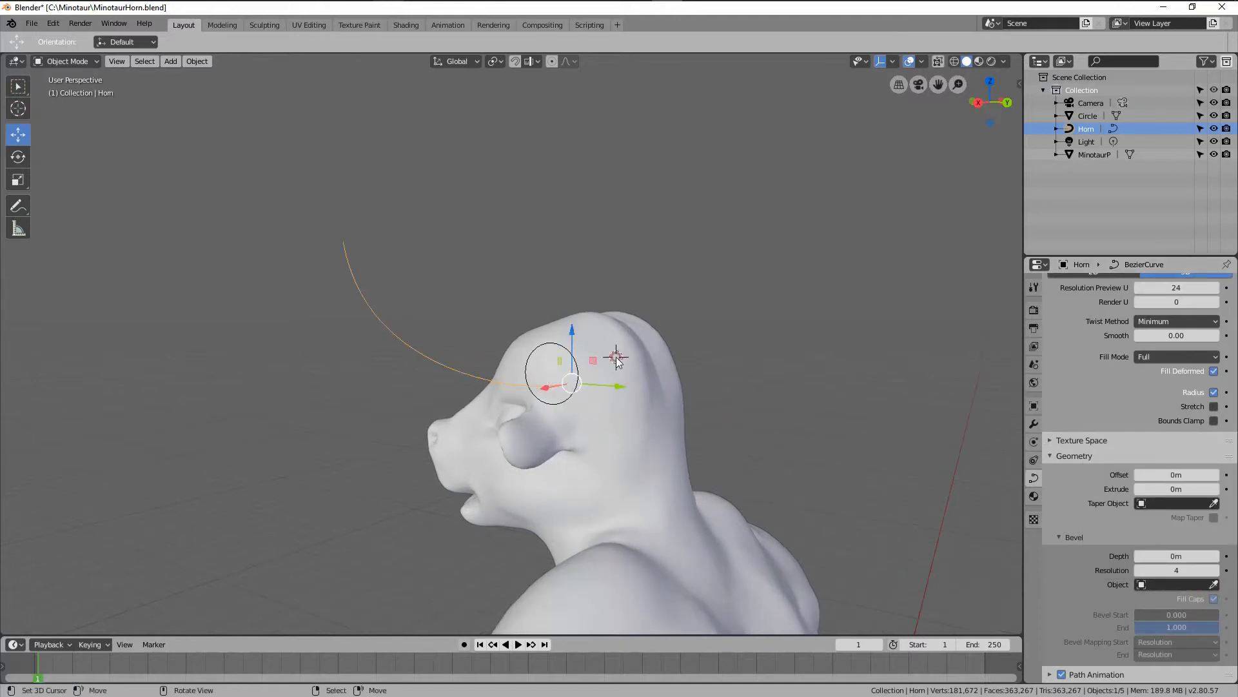
Step: Add a Bezier circle in the front view and rotate it upright to face the side of the head
{"action": "key", "text": "KP_1"}
{"action": "scroll", "coordinate": [575, 387], "scroll_direction": "up", "scroll_amount": 2}
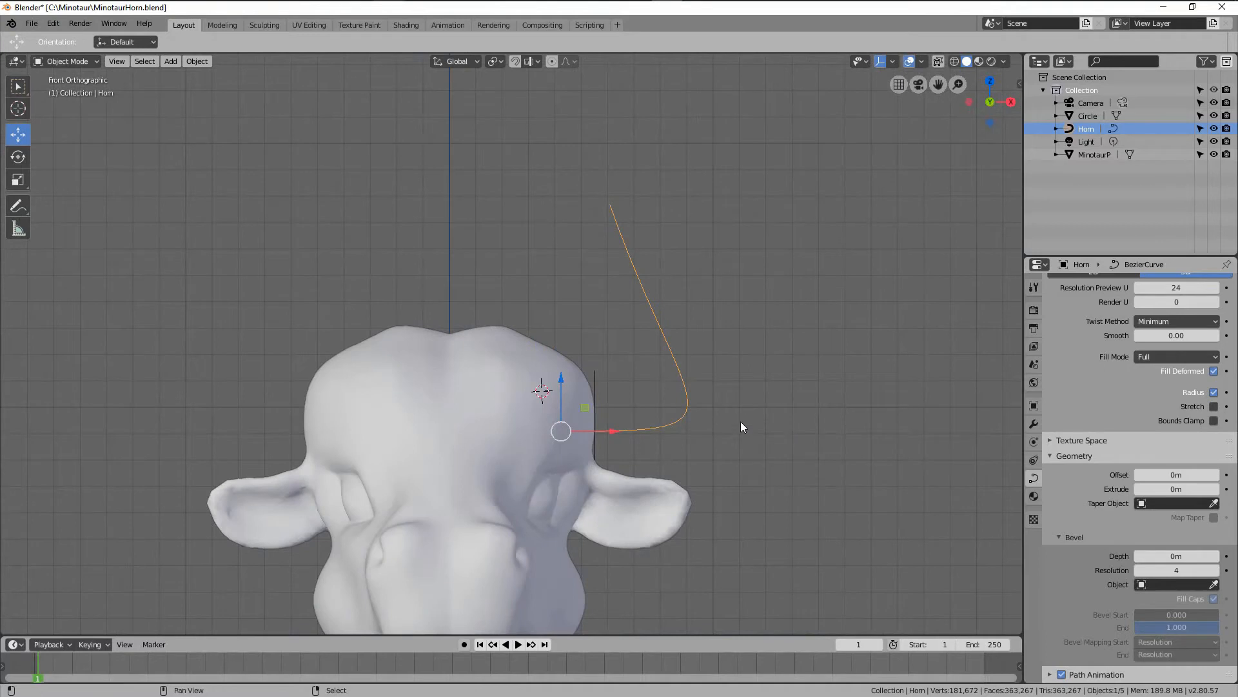
{"action": "key", "text": "shift+a"}
{"action": "mouse_move", "coordinate": [742, 434]}
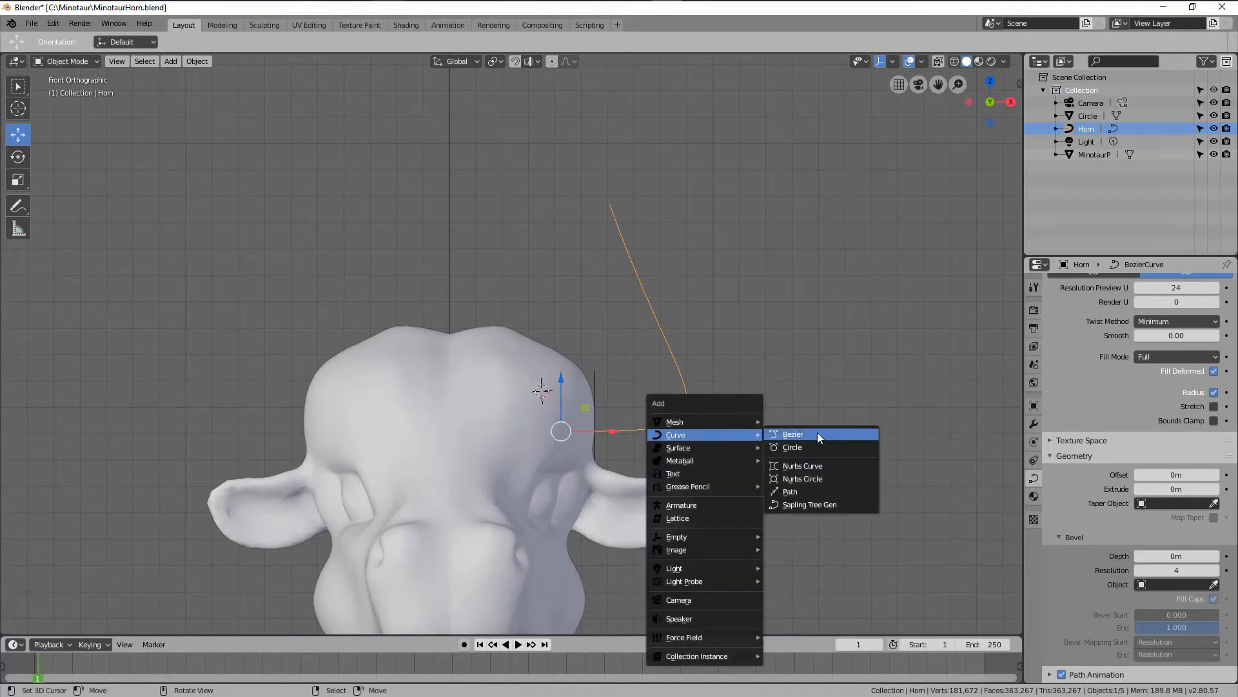
{"action": "left_click", "coordinate": [795, 446]}
{"action": "key", "text": "r"}
{"action": "left_click", "coordinate": [661, 497]}
Step: Scale the Bezier circle down and move it outward onto the side of the head near the horn's base
{"action": "key", "text": "KP_3"}
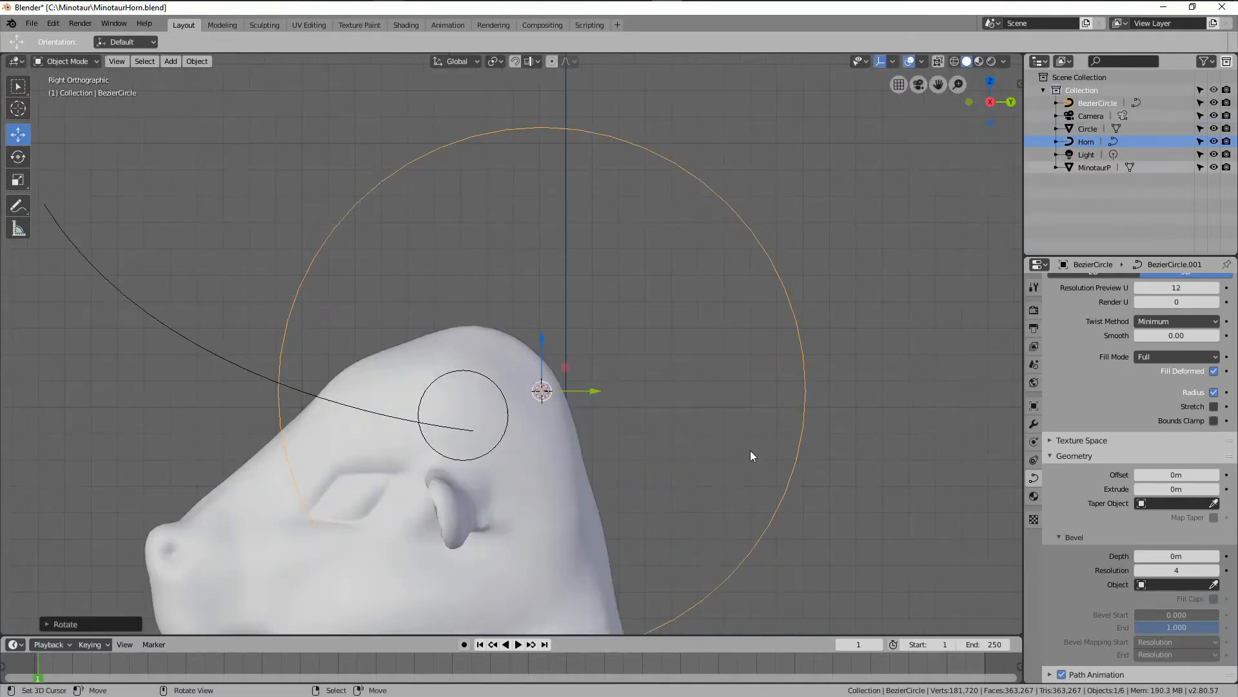
{"action": "key", "text": "s"}
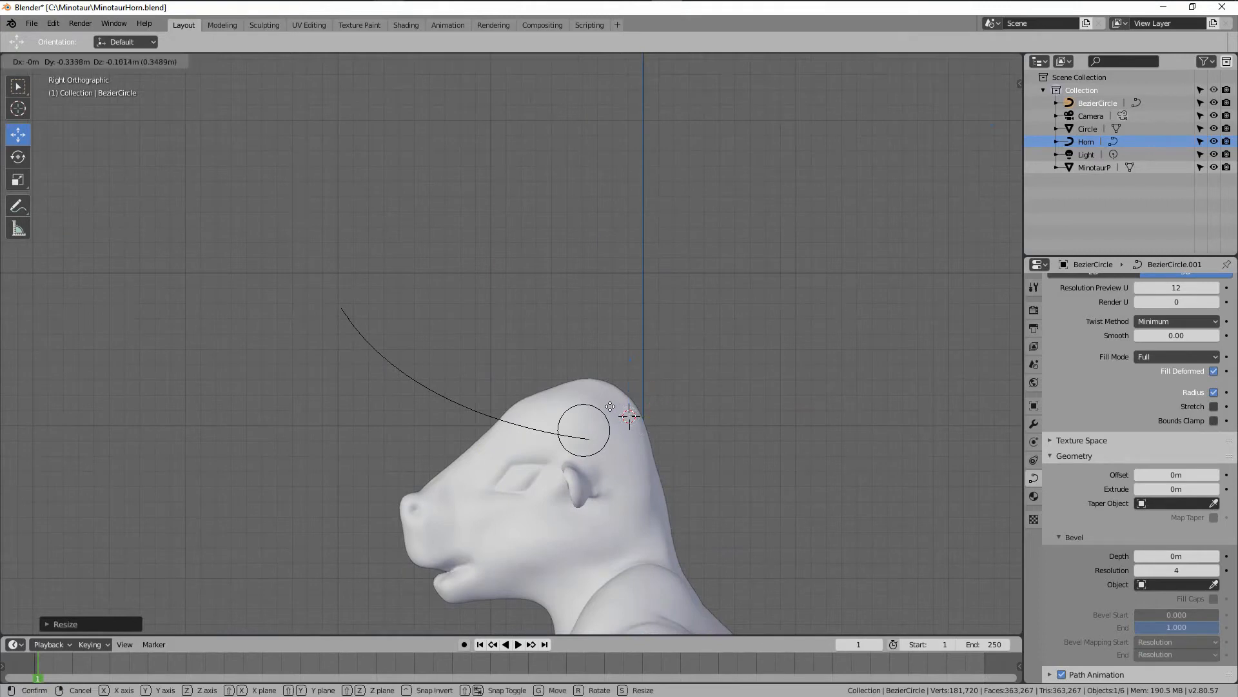
{"action": "left_click", "coordinate": [600, 412]}
{"action": "key", "text": "KP_1"}
{"action": "left_click_drag", "start_coordinate": [630, 436], "coordinate": [638, 437]}
Step: Align the Bezier circle with the mesh circle in the right view and scale it to the same size
{"action": "key", "text": "KP_3"}
{"action": "scroll", "coordinate": [572, 424], "scroll_direction": "up", "scroll_amount": 6}
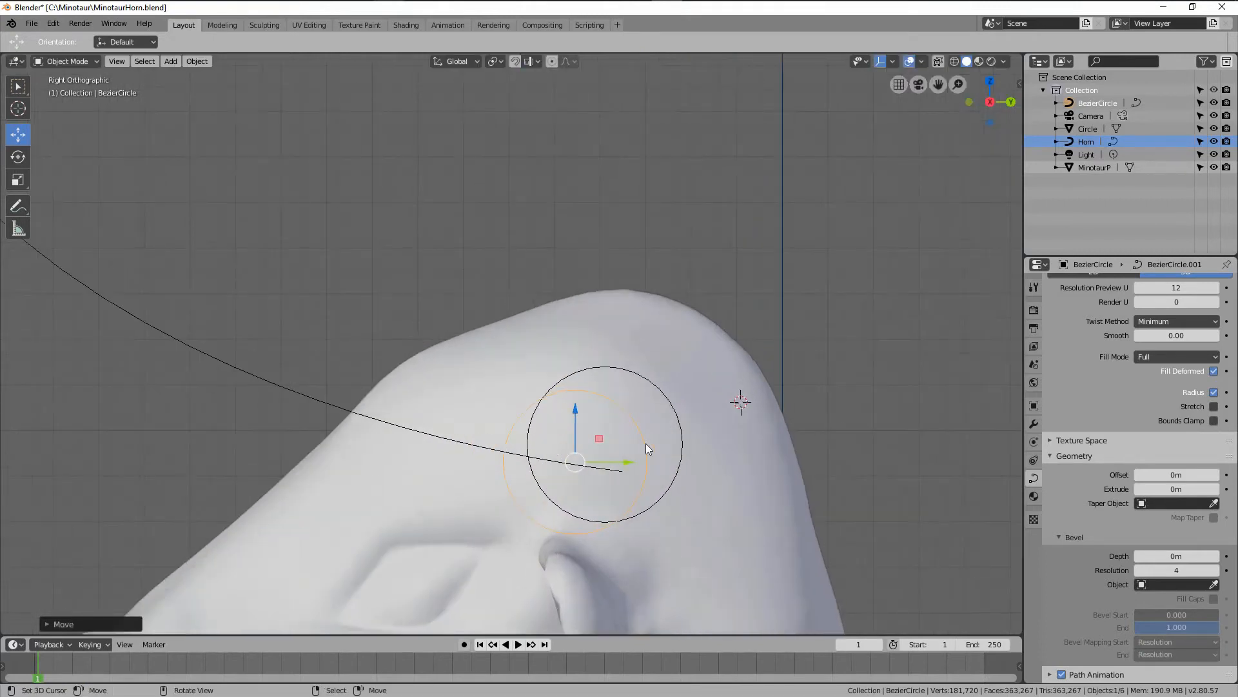
{"action": "key", "text": "g"}
{"action": "left_click", "coordinate": [677, 429]}
{"action": "key", "text": "s"}
{"action": "left_click", "coordinate": [768, 348]}
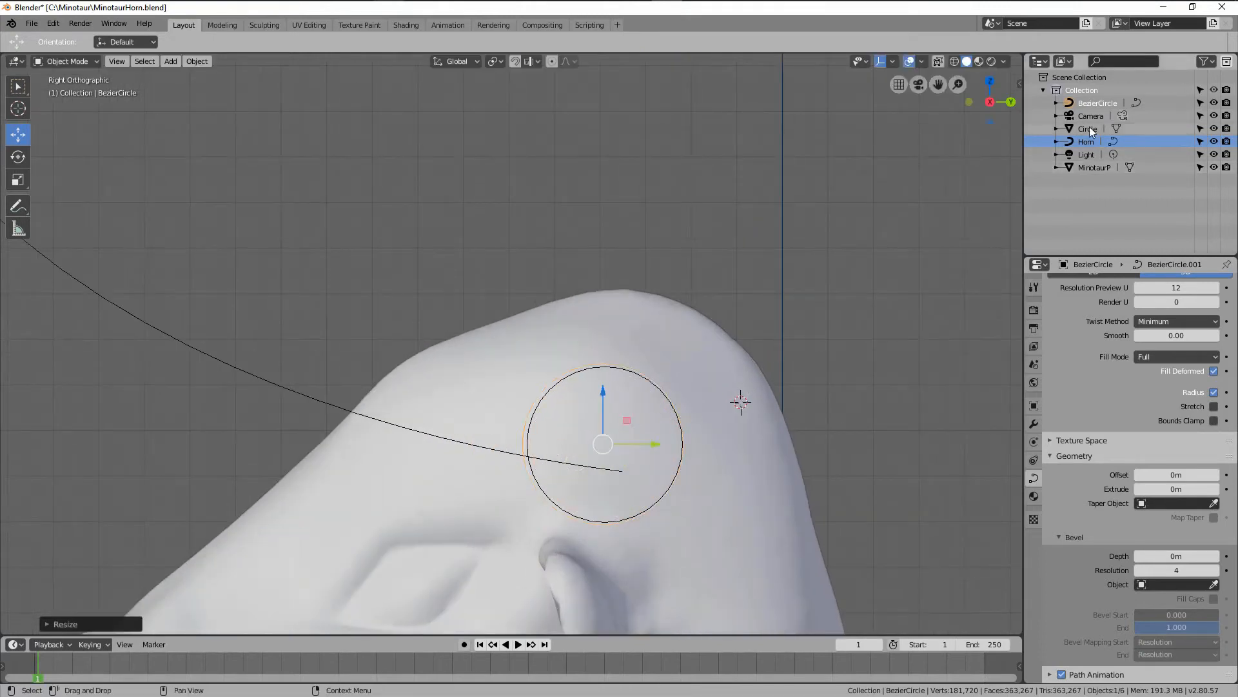
Step: Delete the old mesh circle from the scene
{"action": "left_click", "coordinate": [1089, 129]}
{"action": "key", "text": "x"}
{"action": "left_click", "coordinate": [772, 249]}
Step: Set BezierCircle as the bevel object of the horn curve to give it a tubular thickness
{"action": "left_click", "coordinate": [217, 360]}
{"action": "middle_click_drag", "start_coordinate": [823, 240], "coordinate": [888, 289]}
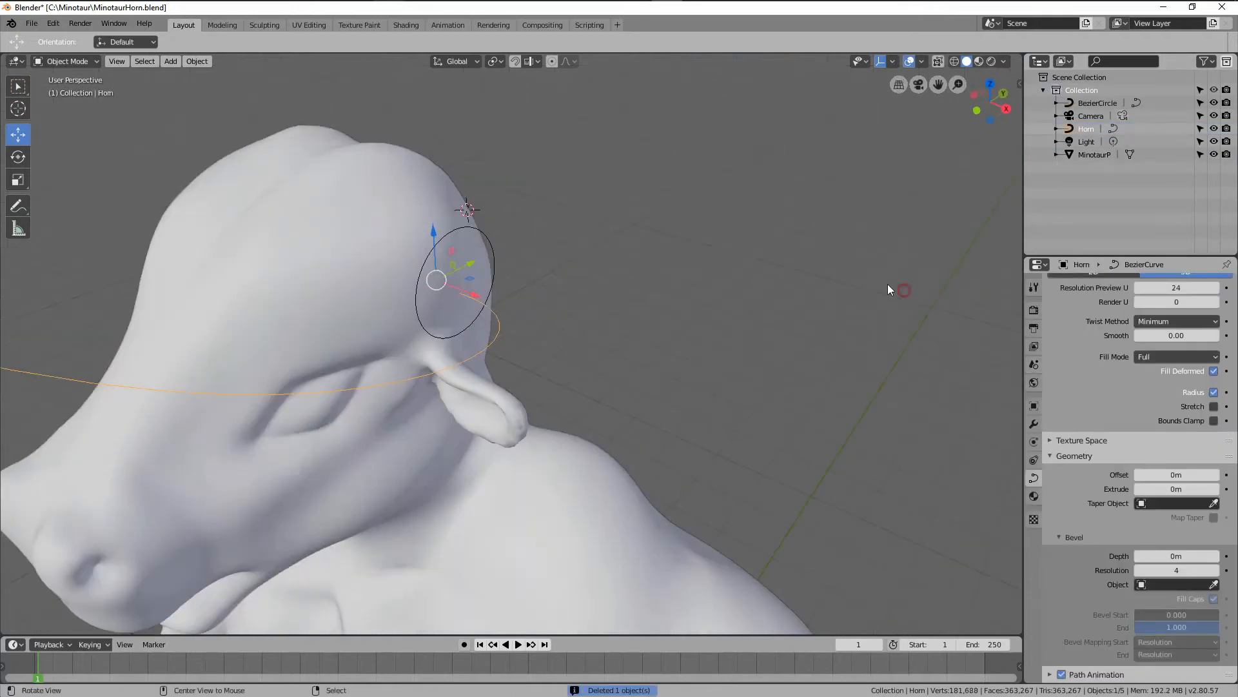
{"action": "left_click_drag", "start_coordinate": [889, 289], "coordinate": [894, 478], "text": "alt"}
{"action": "scroll", "coordinate": [555, 155], "scroll_direction": "down", "scroll_amount": 6}
{"action": "left_click_drag", "start_coordinate": [555, 155], "coordinate": [608, 254], "text": "alt"}
{"action": "scroll", "coordinate": [608, 254], "scroll_direction": "up", "scroll_amount": 4}
{"action": "right_click", "coordinate": [605, 226]}
{"action": "right_click", "coordinate": [629, 282]}
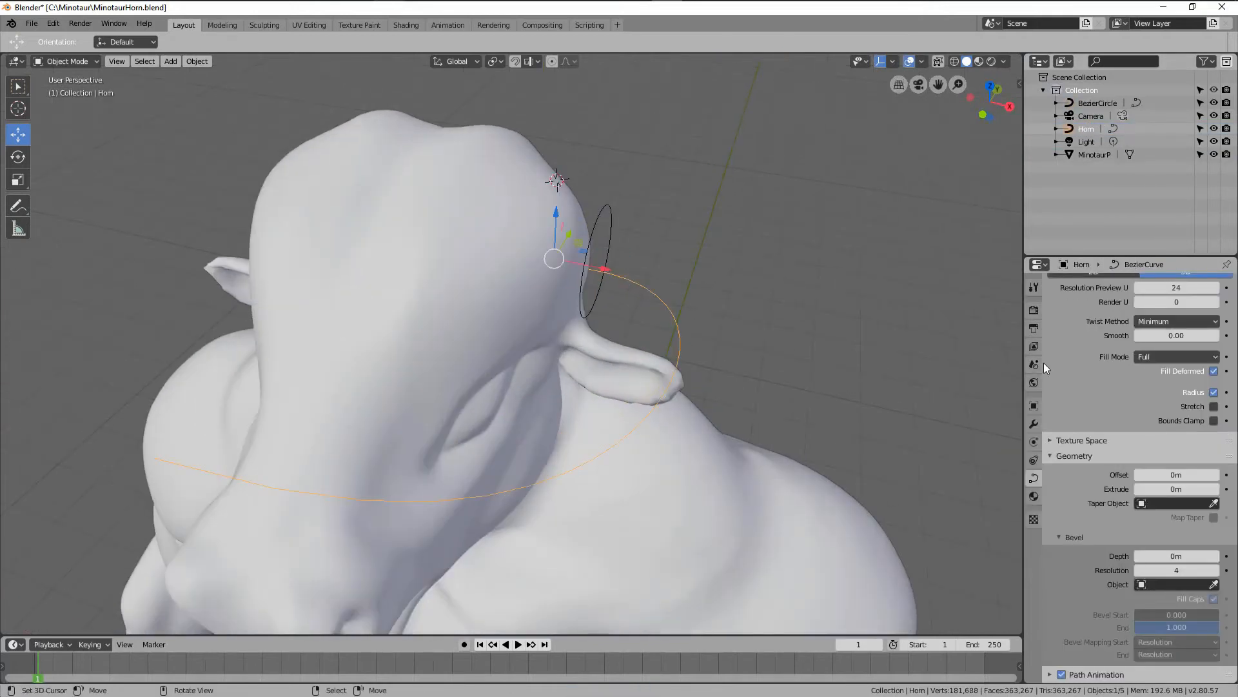
{"action": "left_click", "coordinate": [1189, 586]}
{"action": "left_click", "coordinate": [1136, 451]}
Step: Add another Bezier curve for the taper and rotate it in the top view to run front to back
{"action": "scroll", "coordinate": [852, 271], "scroll_direction": "down", "scroll_amount": 5}
{"action": "left_click_drag", "start_coordinate": [853, 271], "coordinate": [779, 324], "text": "alt"}
{"action": "key", "text": "shift+a"}
{"action": "mouse_move", "coordinate": [780, 324]}
{"action": "left_click", "coordinate": [832, 325]}
{"action": "key", "text": "KP_7"}
{"action": "key", "text": "r"}
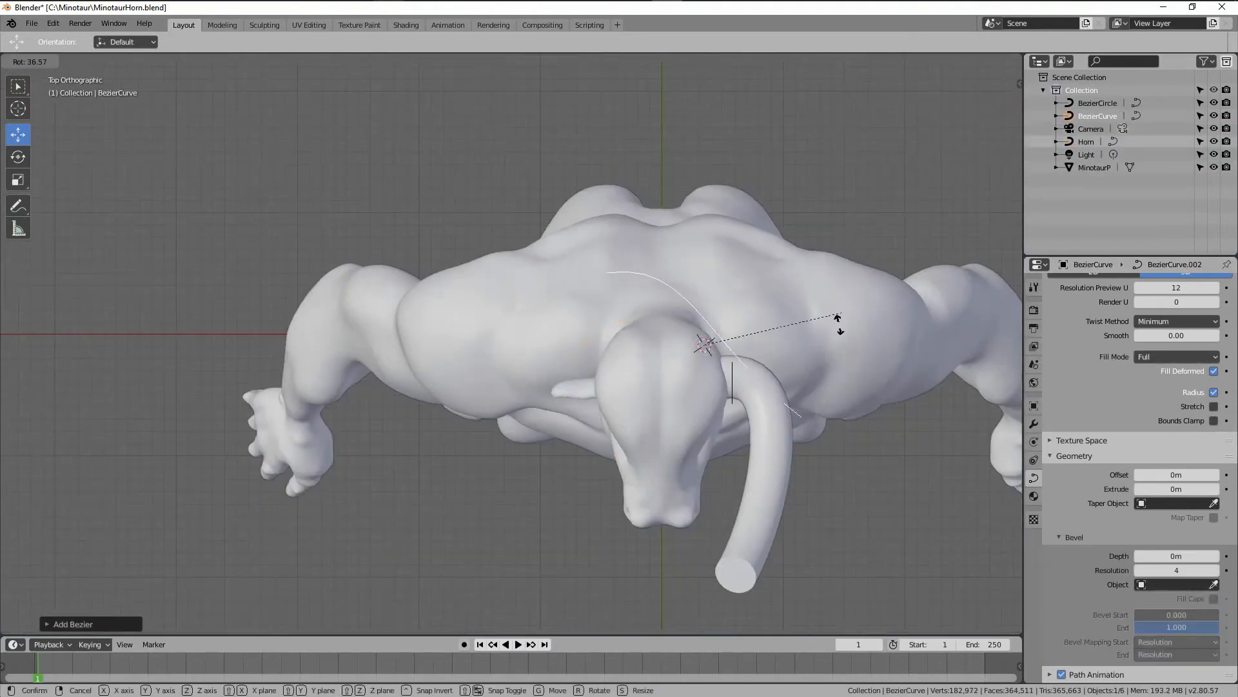
{"action": "left_click", "coordinate": [768, 398]}
Step: Rotate the new Bezier curve upright in the front view and move it above the horn in the right view
{"action": "key", "text": "KP_1"}
{"action": "scroll", "coordinate": [836, 361], "scroll_direction": "up", "scroll_amount": 3}
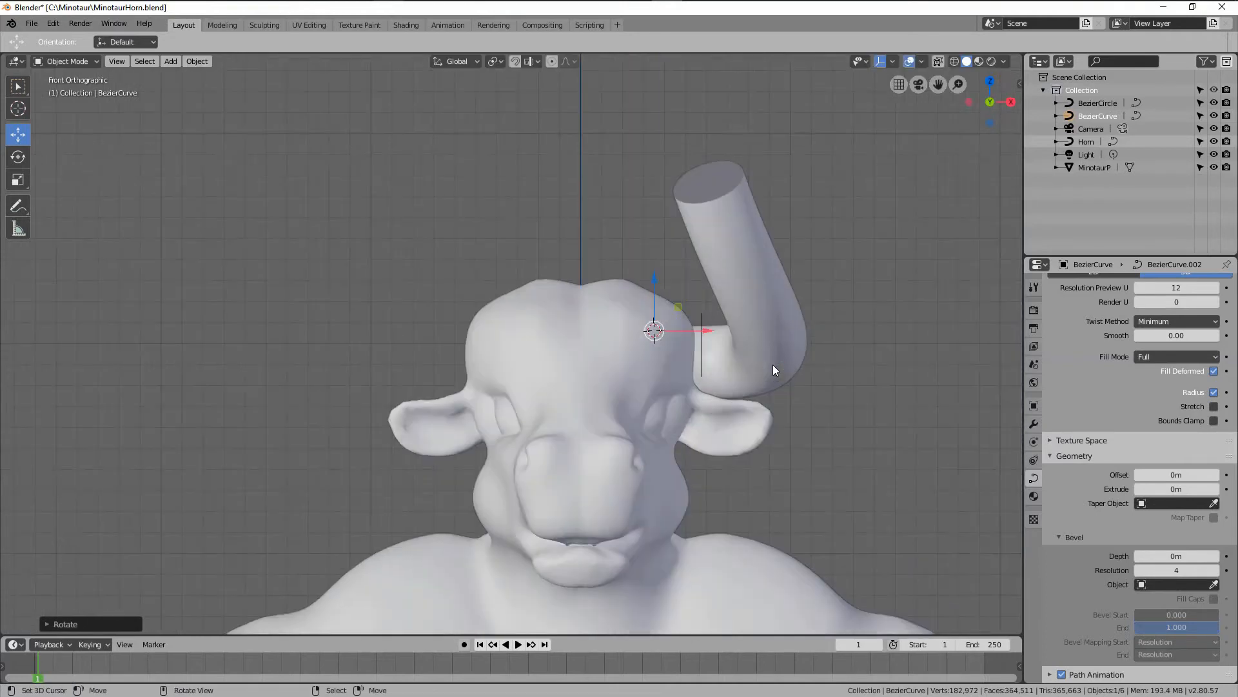
{"action": "key", "text": "r"}
{"action": "left_click", "coordinate": [677, 130]}
{"action": "key", "text": "KP_3"}
{"action": "key", "text": "g"}
{"action": "left_click", "coordinate": [455, 187]}
Step: Set BezierCurve as the taper object of the horn curve
{"action": "right_click", "coordinate": [430, 289]}
{"action": "left_click", "coordinate": [1191, 503]}
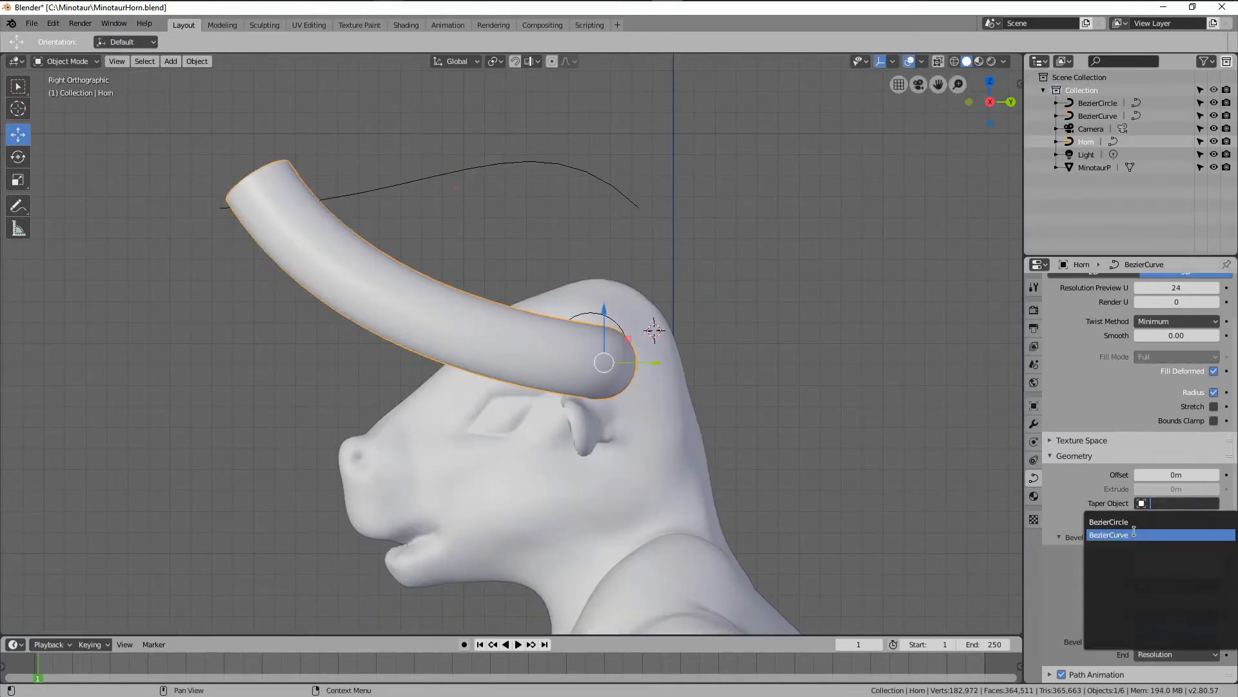
{"action": "left_click", "coordinate": [1136, 535]}
Step: Edit the taper curve and raise its rear end point so the horn narrows to a sharp tip
{"action": "scroll", "coordinate": [529, 298], "scroll_direction": "up", "scroll_amount": 2}
{"action": "right_click", "coordinate": [678, 160]}
{"action": "scroll", "coordinate": [781, 319], "scroll_direction": "down", "scroll_amount": 4}
{"action": "key", "text": "Tab"}
{"action": "left_click_drag", "start_coordinate": [736, 242], "coordinate": [746, 88]}
{"action": "middle_click_drag", "start_coordinate": [747, 89], "coordinate": [530, 287]}
{"action": "right_click", "coordinate": [578, 265]}
Step: Rotate the handles of the taper curve's front point in the right view to round the horn's taper
{"action": "key", "text": "KP_3"}
{"action": "scroll", "coordinate": [738, 355], "scroll_direction": "down", "scroll_amount": 3}
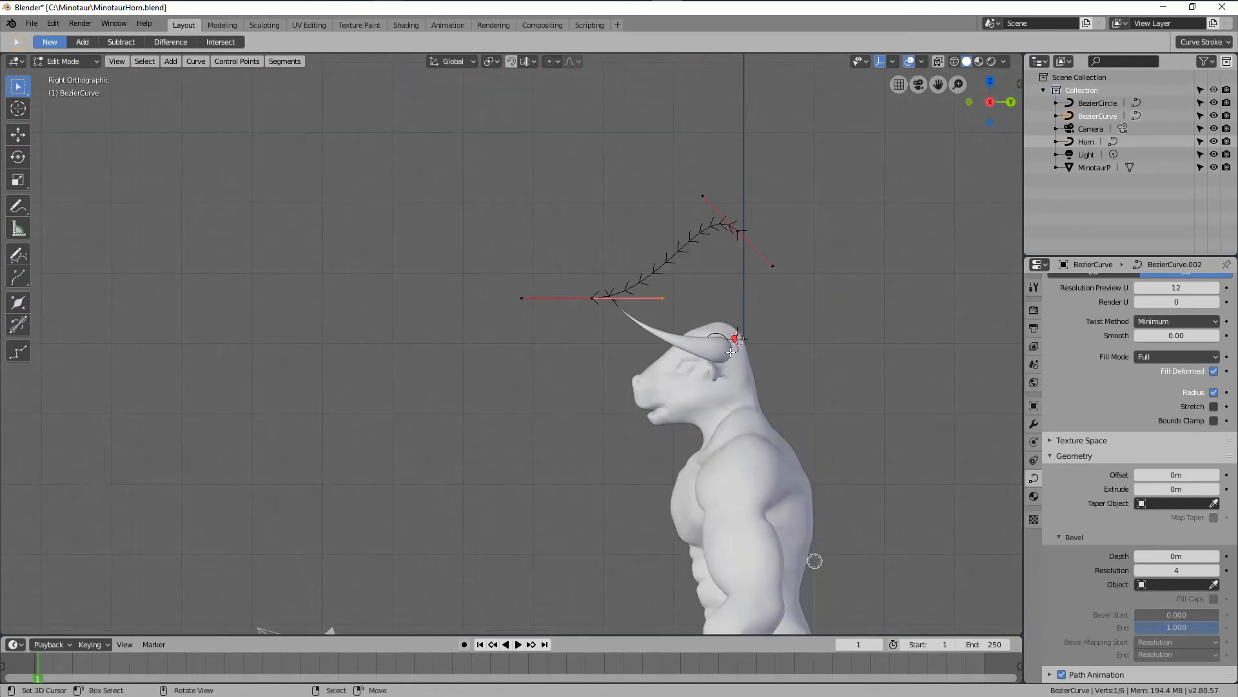
{"action": "right_click", "coordinate": [593, 306]}
{"action": "key", "text": "r"}
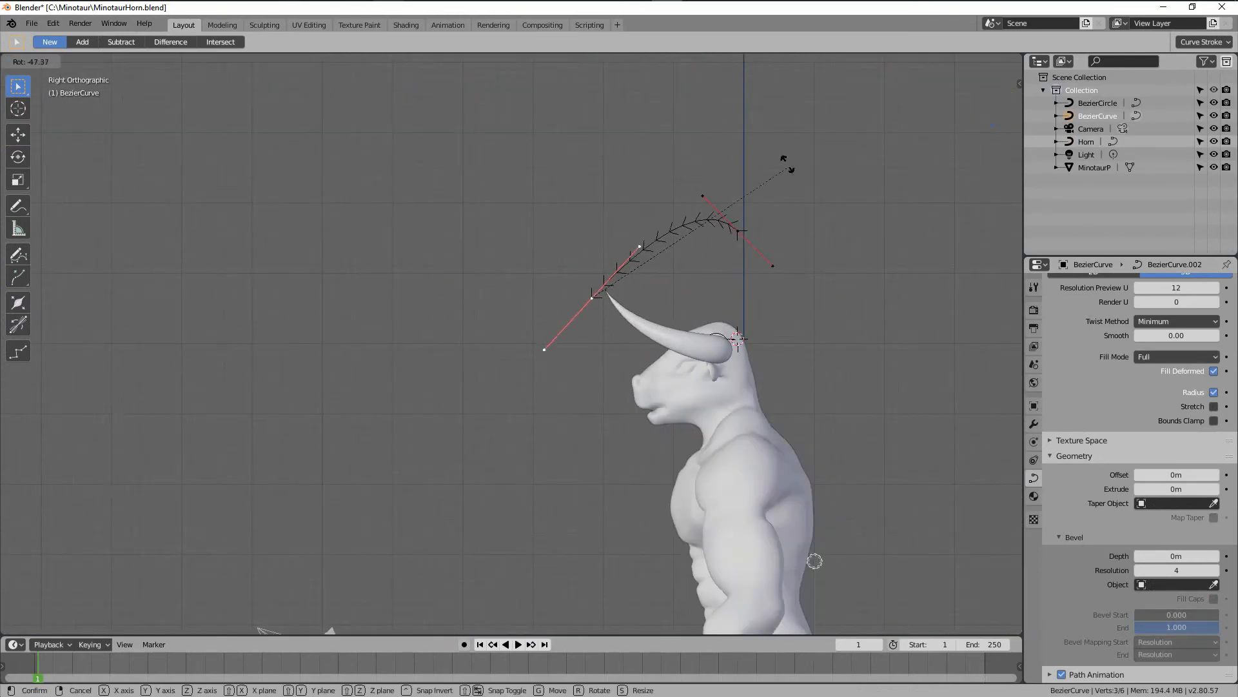
{"action": "left_click", "coordinate": [728, 94]}
Step: Raise the taper curve's rear point along Z to thicken the horn's base, and finish editing the curve
{"action": "middle_click_drag", "start_coordinate": [774, 393], "coordinate": [682, 376]}
{"action": "scroll", "coordinate": [682, 376], "scroll_direction": "up", "scroll_amount": 3}
{"action": "middle_click_drag", "start_coordinate": [929, 407], "coordinate": [877, 393]}
{"action": "key", "text": "KP_3"}
{"action": "middle_click_drag", "start_coordinate": [880, 249], "coordinate": [888, 221]}
{"action": "key", "text": "g"}
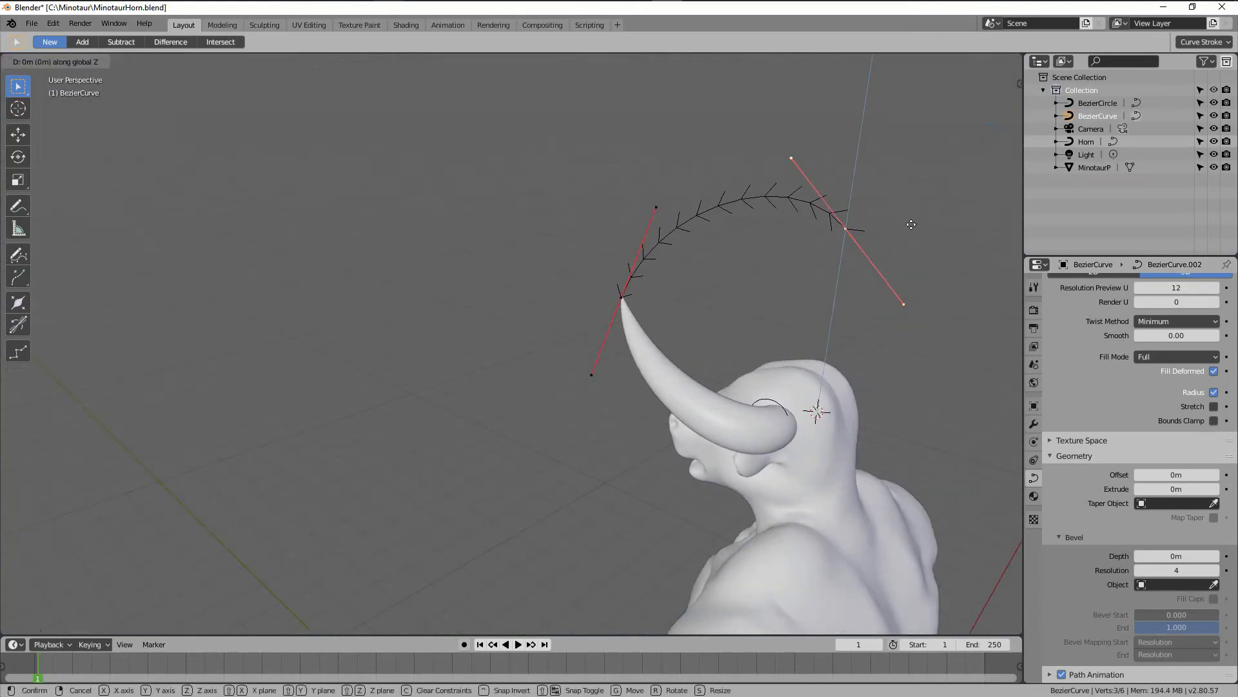
{"action": "left_click", "coordinate": [916, 172]}
{"action": "middle_click_drag", "start_coordinate": [907, 303], "coordinate": [850, 391]}
{"action": "scroll", "coordinate": [741, 343], "scroll_direction": "down", "scroll_amount": 2}
{"action": "key", "text": "Tab"}
Step: Select the horn and examine its shape from the front and the side
{"action": "right_click", "coordinate": [845, 391]}
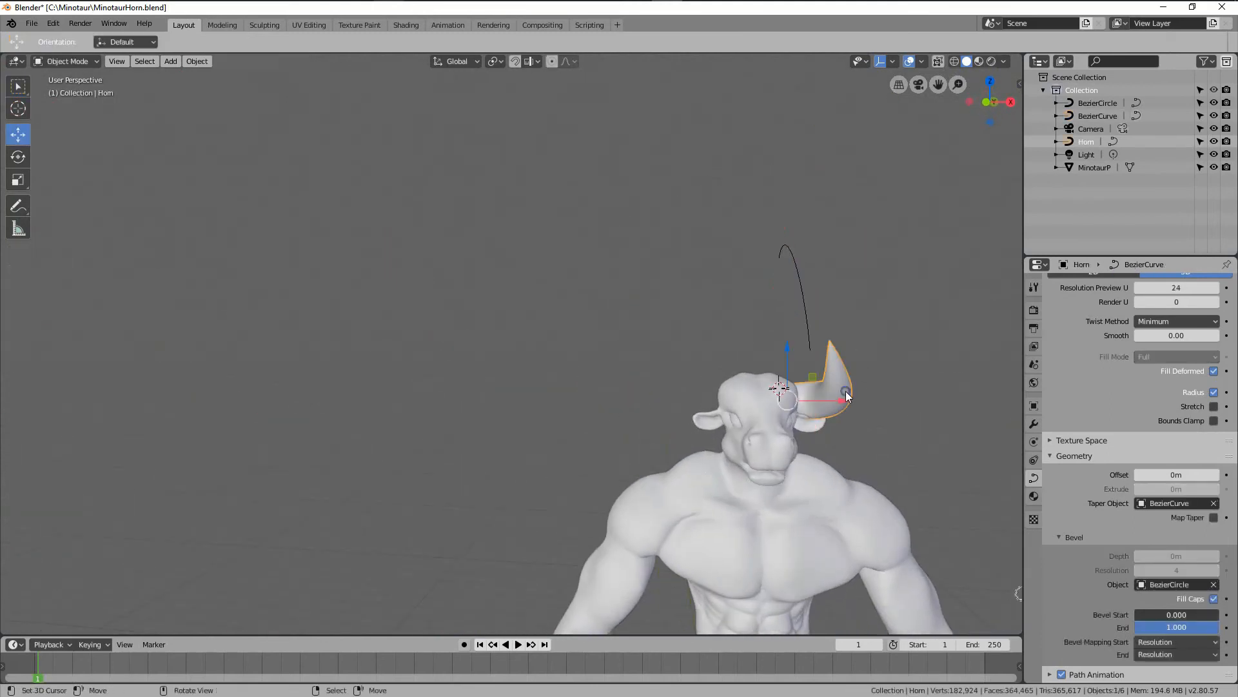
{"action": "key", "text": "KP_1"}
{"action": "scroll", "coordinate": [737, 374], "scroll_direction": "up", "scroll_amount": 11}
{"action": "scroll", "coordinate": [779, 367], "scroll_direction": "down", "scroll_amount": 9}
{"action": "key", "text": "KP_3"}
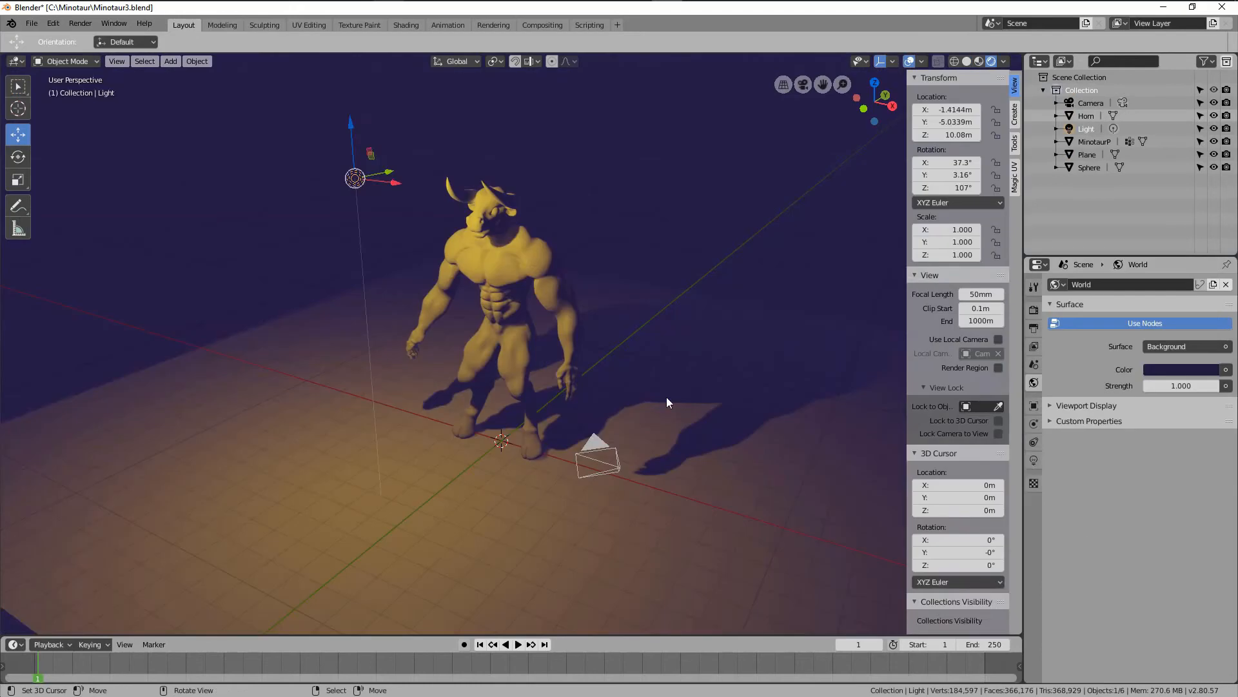
Step: Move the ground plane along Y to 8.8309 m
{"action": "key", "text": "g"}
{"action": "key", "text": "y"}
{"action": "left_click", "coordinate": [610, 351]}
Step: Set the Ambient Occlusion distance to 20 m in the Eevee render settings
{"action": "left_click", "coordinate": [1034, 311]}
{"action": "left_click", "coordinate": [1050, 371]}
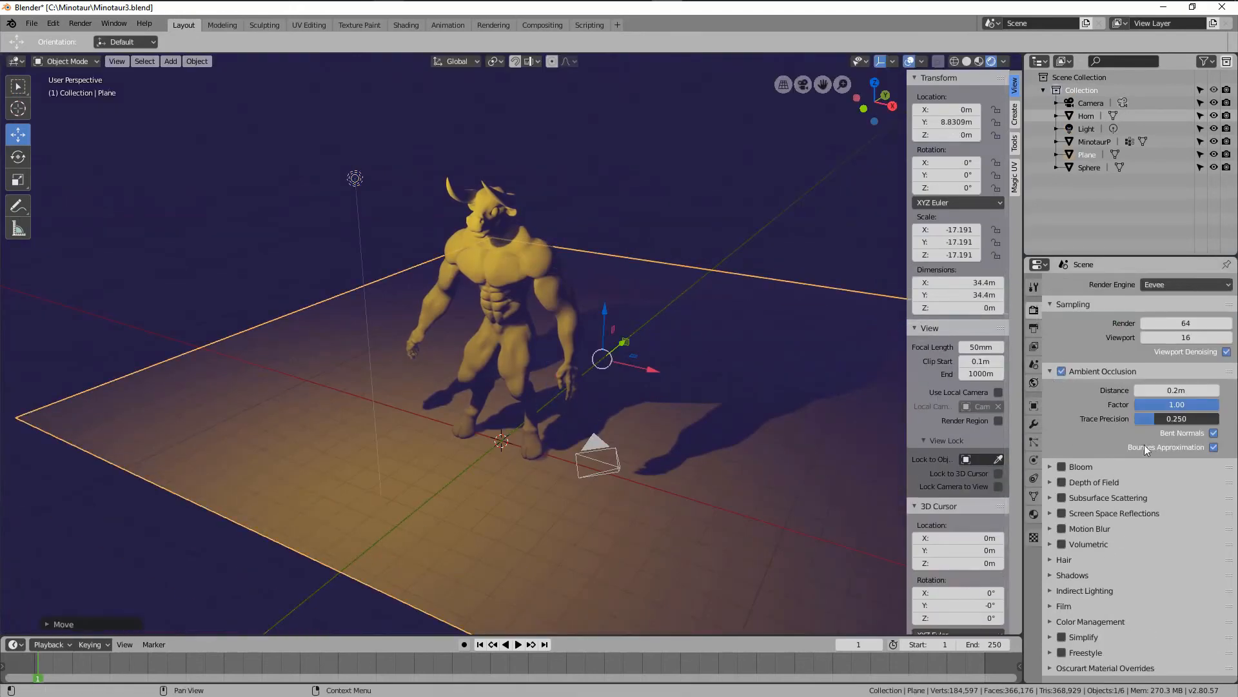
{"action": "left_click", "coordinate": [1176, 391]}
{"action": "type", "text": "20"}
{"action": "key", "text": "Return"}
Step: Examine the lit minotaur and its shadows from several angles
{"action": "scroll", "coordinate": [541, 362], "scroll_direction": "up", "scroll_amount": 2}
{"action": "middle_click_drag", "start_coordinate": [542, 361], "coordinate": [527, 300]}
{"action": "scroll", "coordinate": [473, 131], "scroll_direction": "up", "scroll_amount": 2}
{"action": "mouse_move", "coordinate": [689, 343]}
{"action": "left_mouse_down", "text": "alt"}
{"action": "mouse_move", "coordinate": [660, 348]}
{"action": "mouse_move", "coordinate": [714, 350]}
{"action": "mouse_move", "coordinate": [683, 352]}
{"action": "left_mouse_up", "text": "alt"}
{"action": "left_click", "coordinate": [513, 222]}
{"action": "middle_click_drag", "start_coordinate": [513, 222], "coordinate": [753, 287]}
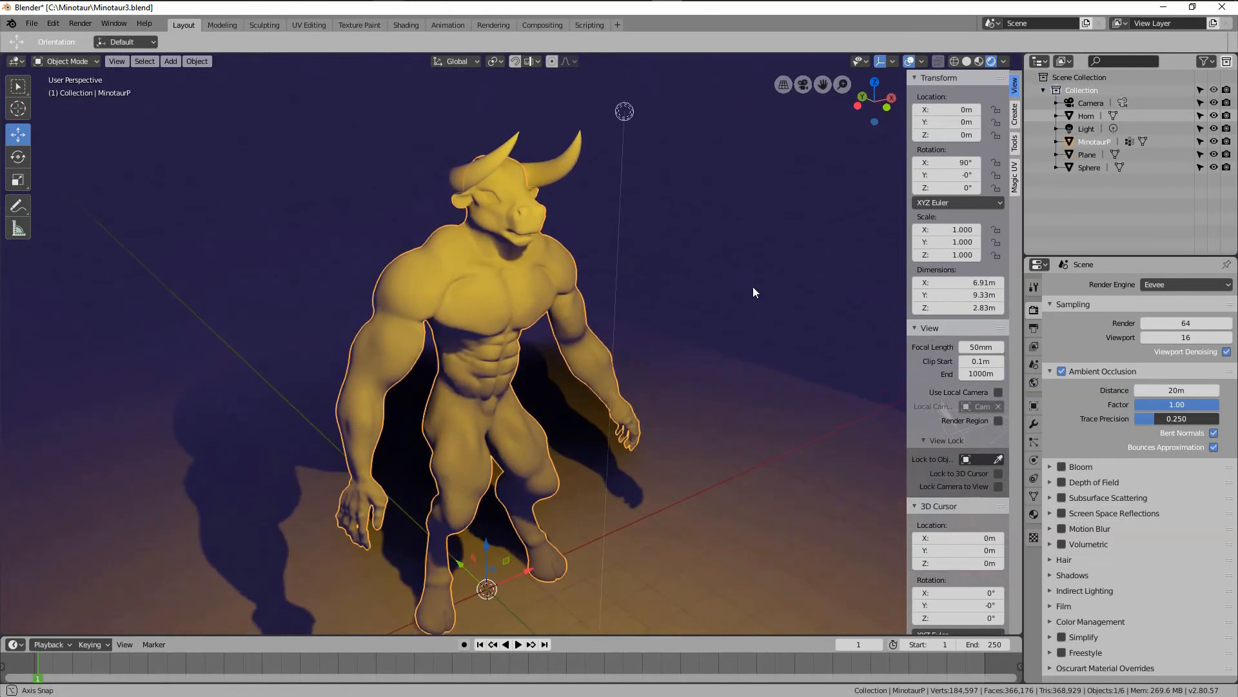
{"action": "scroll", "coordinate": [679, 252], "scroll_direction": "down", "scroll_amount": 4}
{"action": "scroll", "coordinate": [679, 252], "scroll_direction": "up", "scroll_amount": 2}
{"action": "key", "text": "alt+a"}
{"action": "middle_click_drag", "start_coordinate": [667, 237], "coordinate": [753, 215]}
Step: Move the light above and in front of the minotaur, to about X -0.048 m, Y -5.715 m, Z 10.904 m
{"action": "left_click", "coordinate": [836, 373]}
{"action": "key", "text": "r"}
{"action": "left_click", "coordinate": [617, 261]}
{"action": "right_click_drag", "start_coordinate": [566, 149], "coordinate": [649, 102]}
{"action": "scroll", "coordinate": [465, 143], "scroll_direction": "up", "scroll_amount": 2}
{"action": "scroll", "coordinate": [466, 149], "scroll_direction": "down", "scroll_amount": 2}
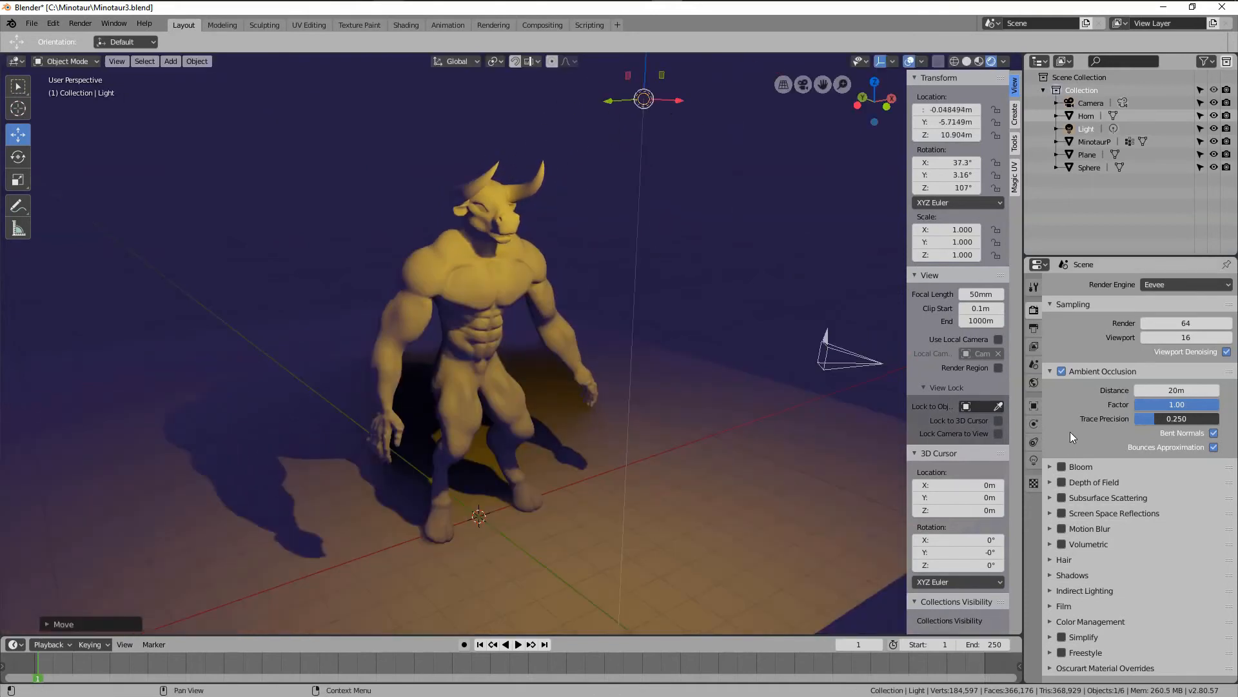
Step: Set the Ambient Occlusion factor to 3
{"action": "type", "text": "3"}
{"action": "key", "text": "Return"}
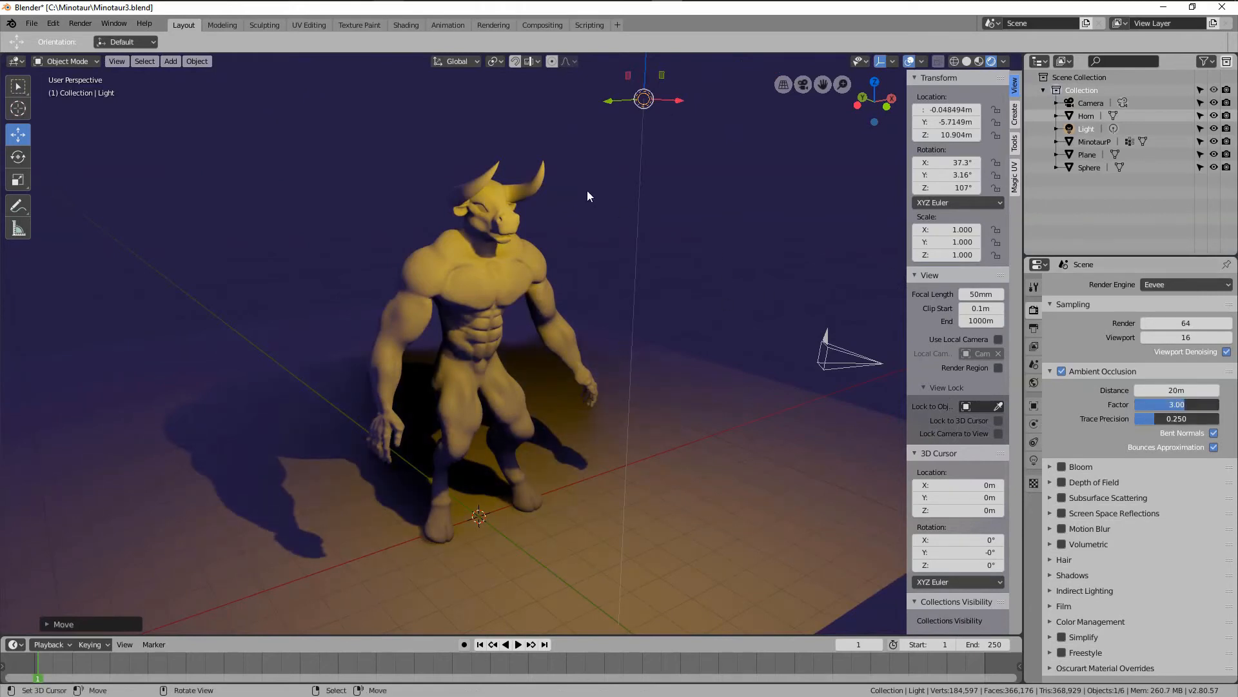
Step: Switch the render engine to Cycles and set the colour management look to Very High Contrast
{"action": "left_click", "coordinate": [1185, 284]}
{"action": "left_click", "coordinate": [1179, 326]}
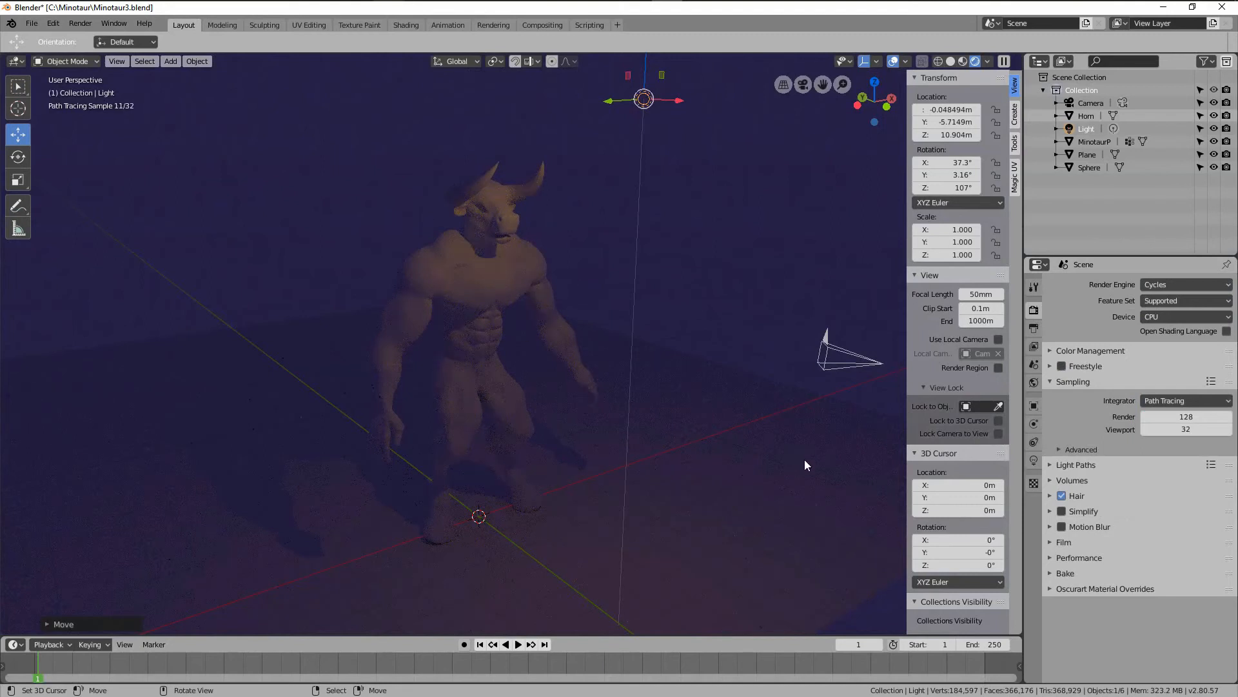
{"action": "left_click", "coordinate": [1090, 350]}
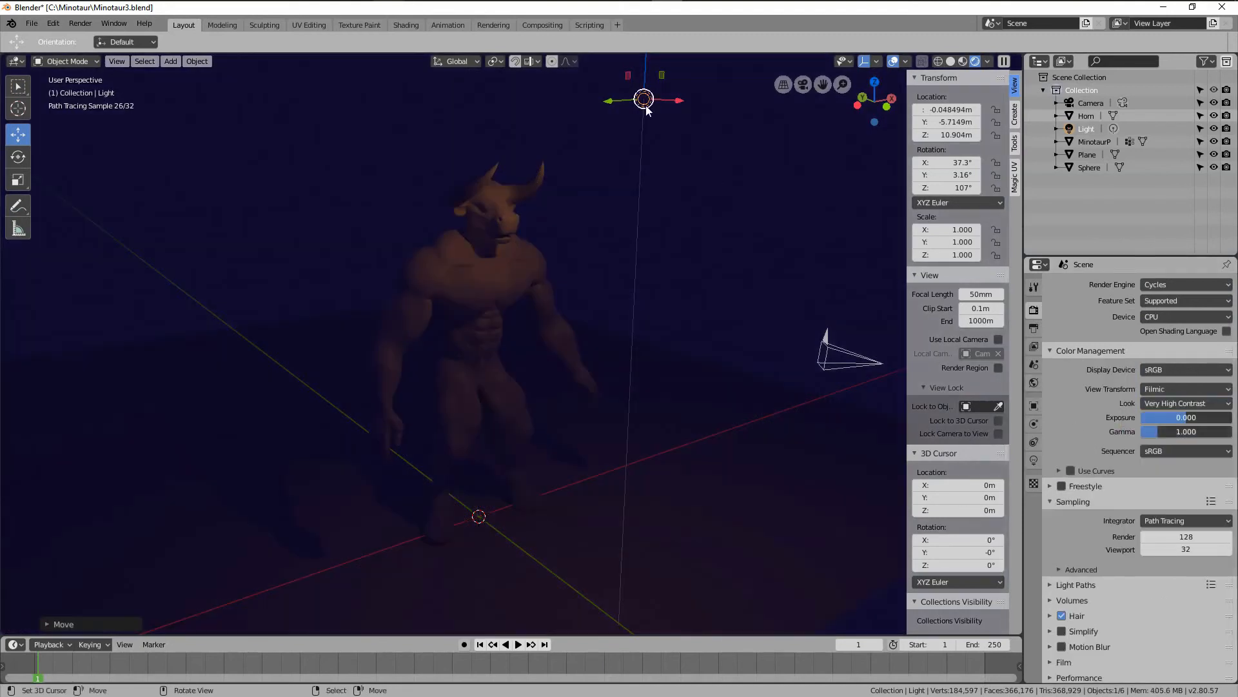
Step: Set the emission strength of the yellow point light to 400
{"action": "left_click", "coordinate": [1034, 460]}
{"action": "left_click", "coordinate": [1086, 452]}
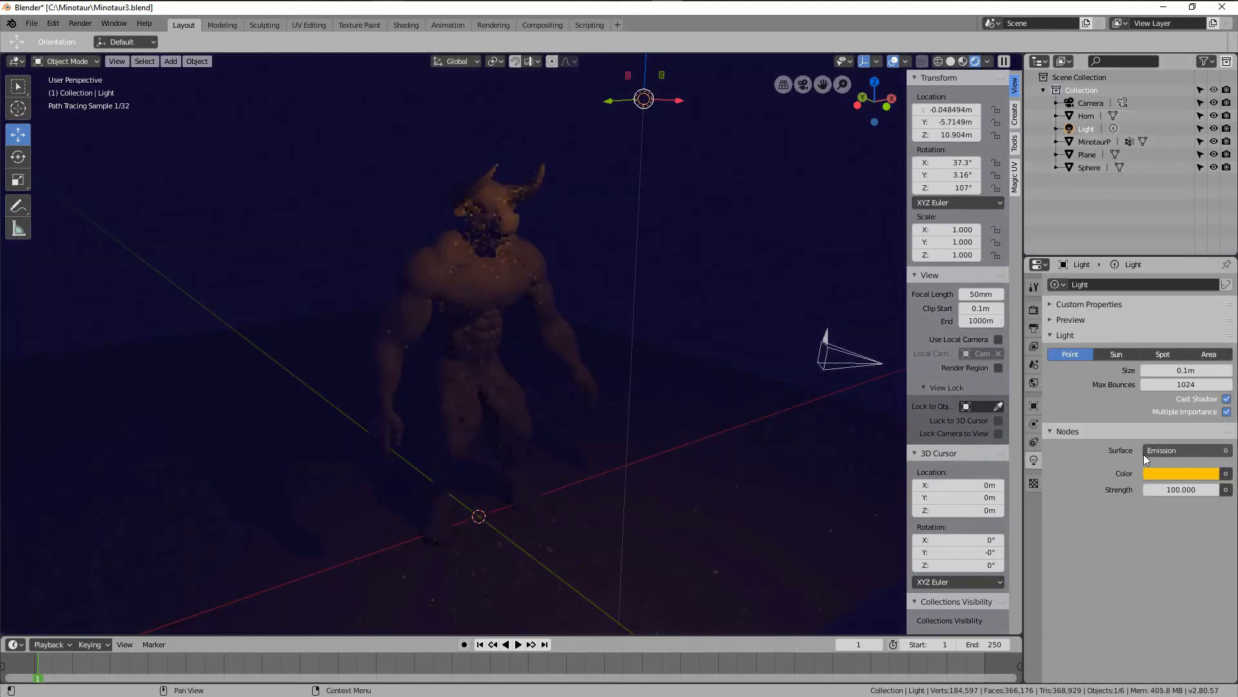
{"action": "left_click", "coordinate": [1181, 489]}
{"action": "type", "text": "400"}
{"action": "key", "text": "Return"}
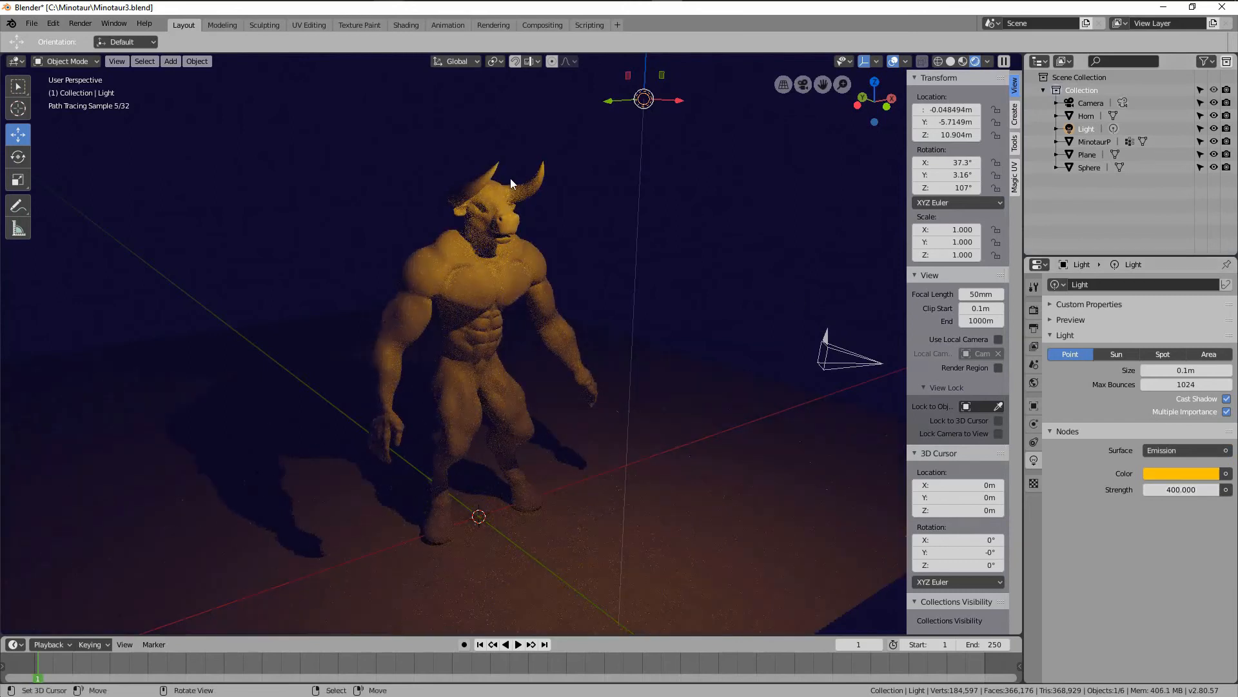
Step: Try out Ambient Occlusion in the world settings and switch it back off
{"action": "left_click", "coordinate": [1034, 381]}
{"action": "left_click", "coordinate": [1061, 444]}
{"action": "left_click", "coordinate": [1050, 444]}
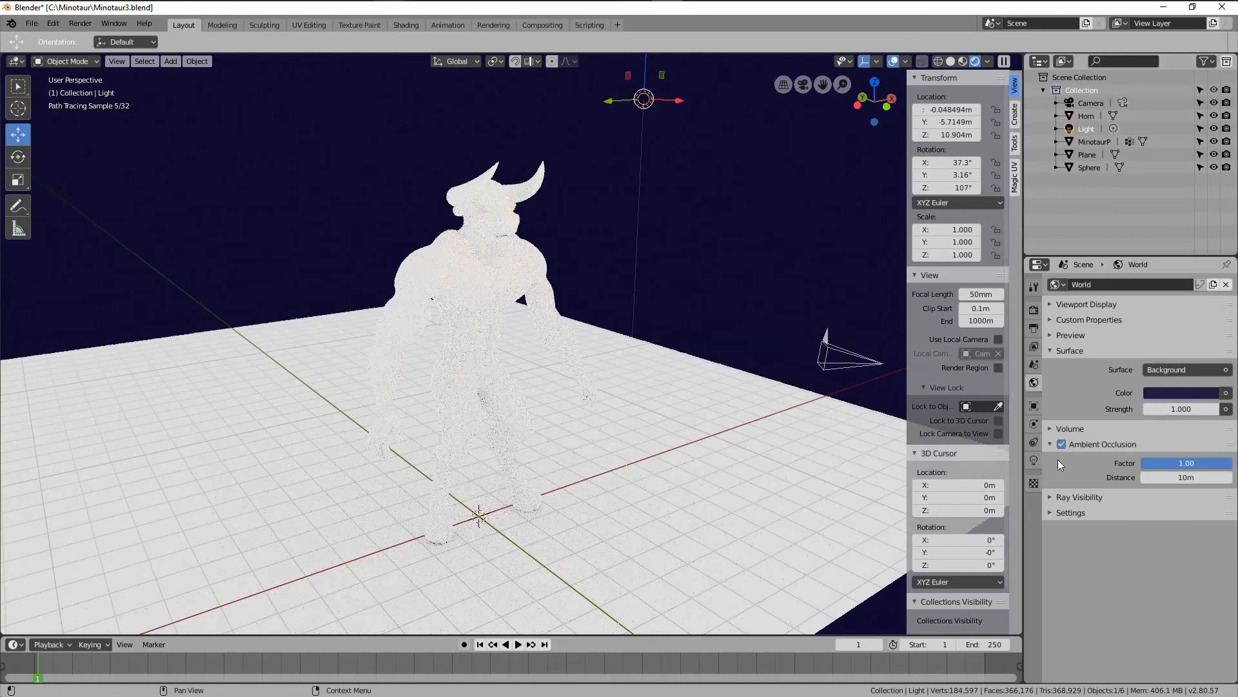
{"action": "left_click", "coordinate": [1061, 444]}
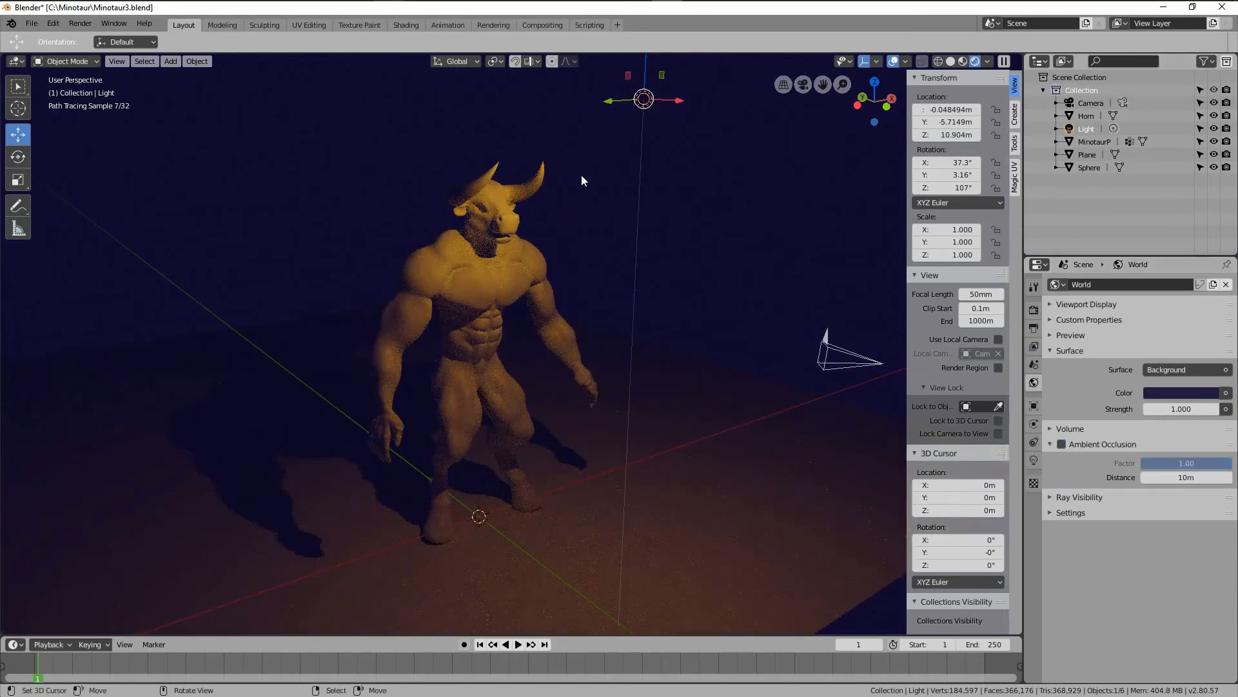
Step: Try a world background strength of 2 and settle on 1.5
{"action": "left_click", "coordinate": [1183, 409]}
{"action": "type", "text": "2"}
{"action": "key", "text": "Return"}
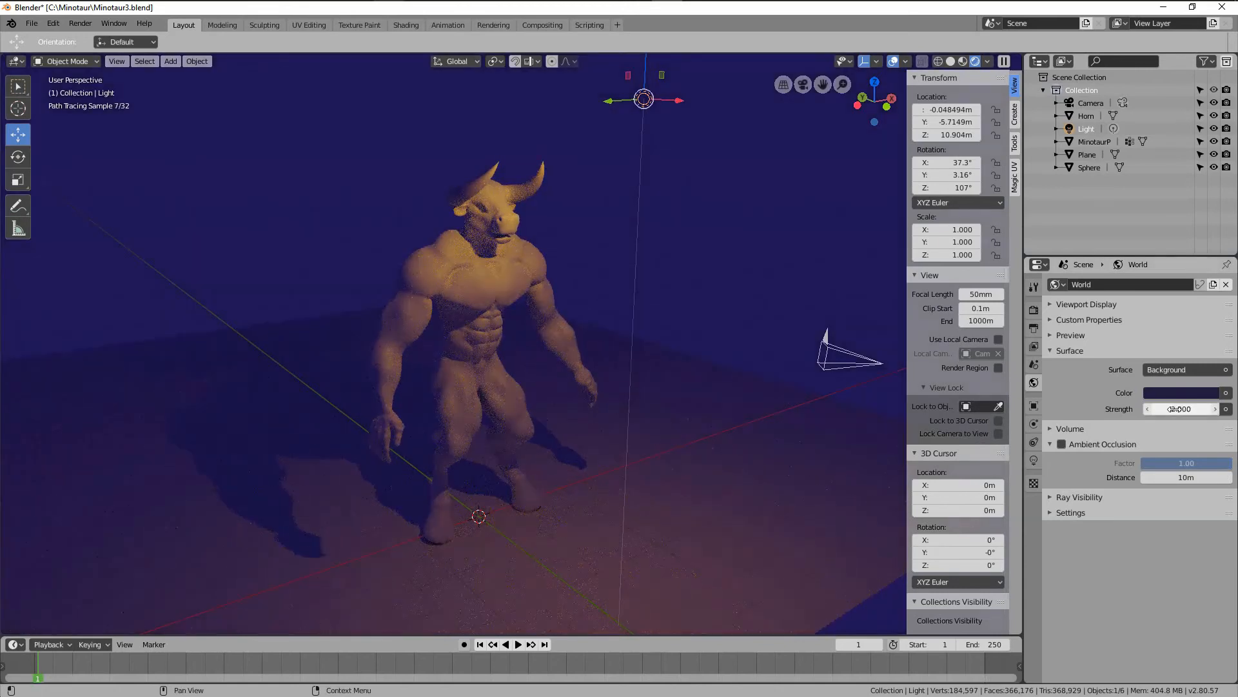
{"action": "left_click", "coordinate": [1176, 409]}
{"action": "type", "text": "1.5"}
{"action": "key", "text": "Return"}
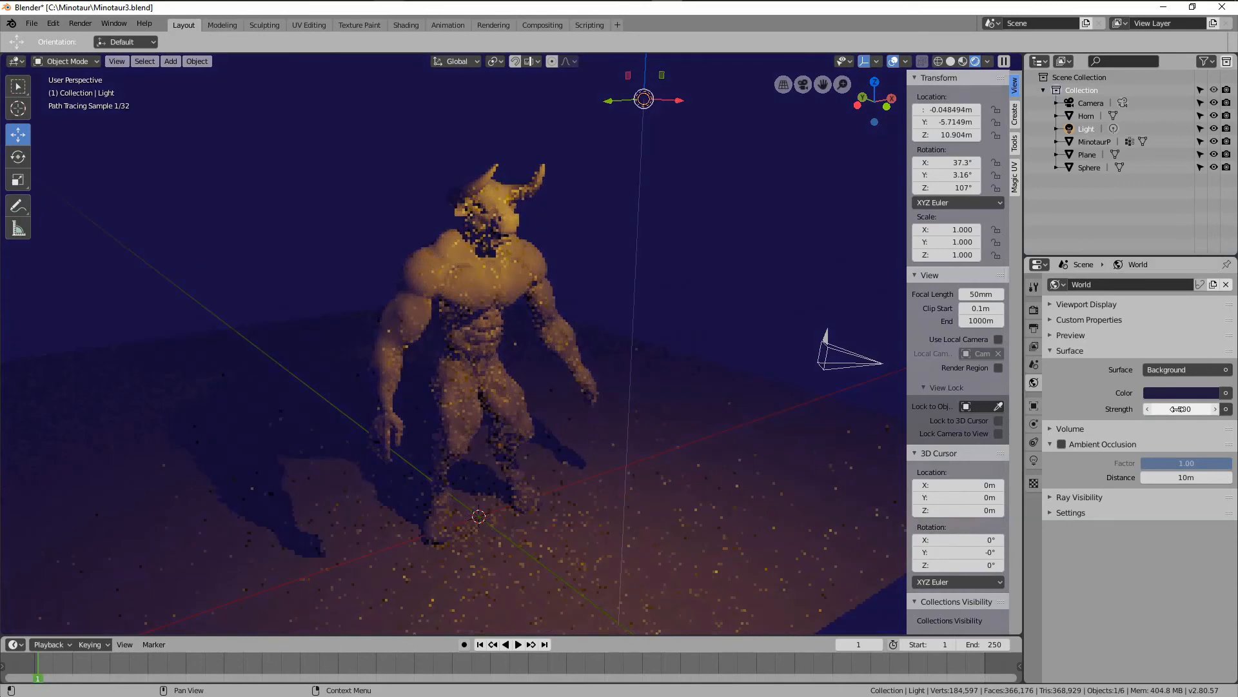
Step: Examine the minotaur's shading and shadows under Cycles from the front and from both sides, with nothing selected
{"action": "scroll", "coordinate": [525, 158], "scroll_direction": "up", "scroll_amount": 2}
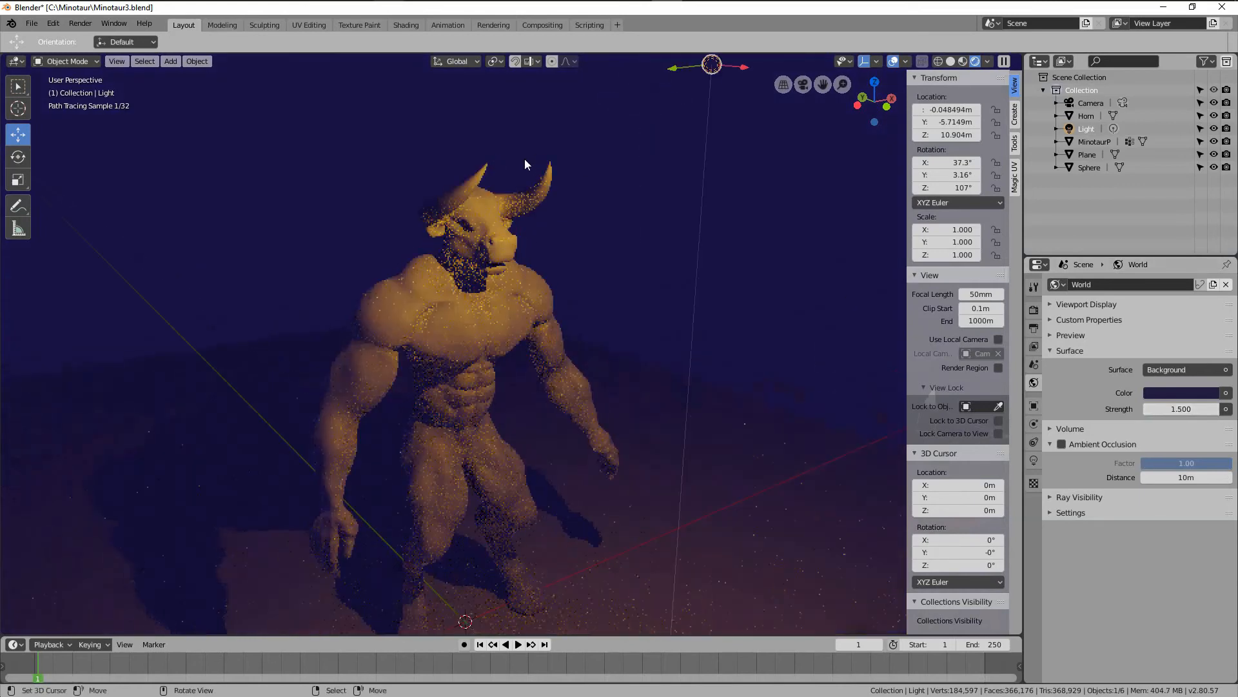
{"action": "left_click", "coordinate": [502, 313]}
{"action": "middle_click_drag", "start_coordinate": [631, 462], "coordinate": [503, 186]}
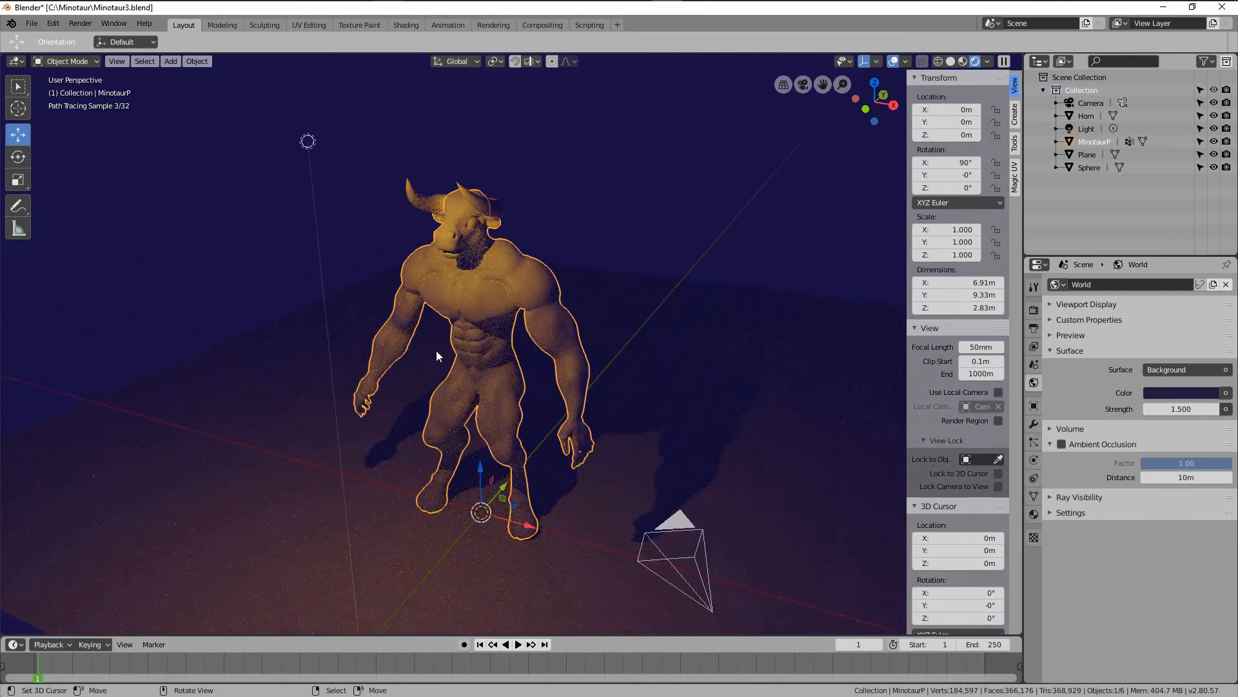
{"action": "middle_click_drag", "start_coordinate": [436, 350], "coordinate": [556, 365]}
{"action": "left_click", "coordinate": [673, 195]}
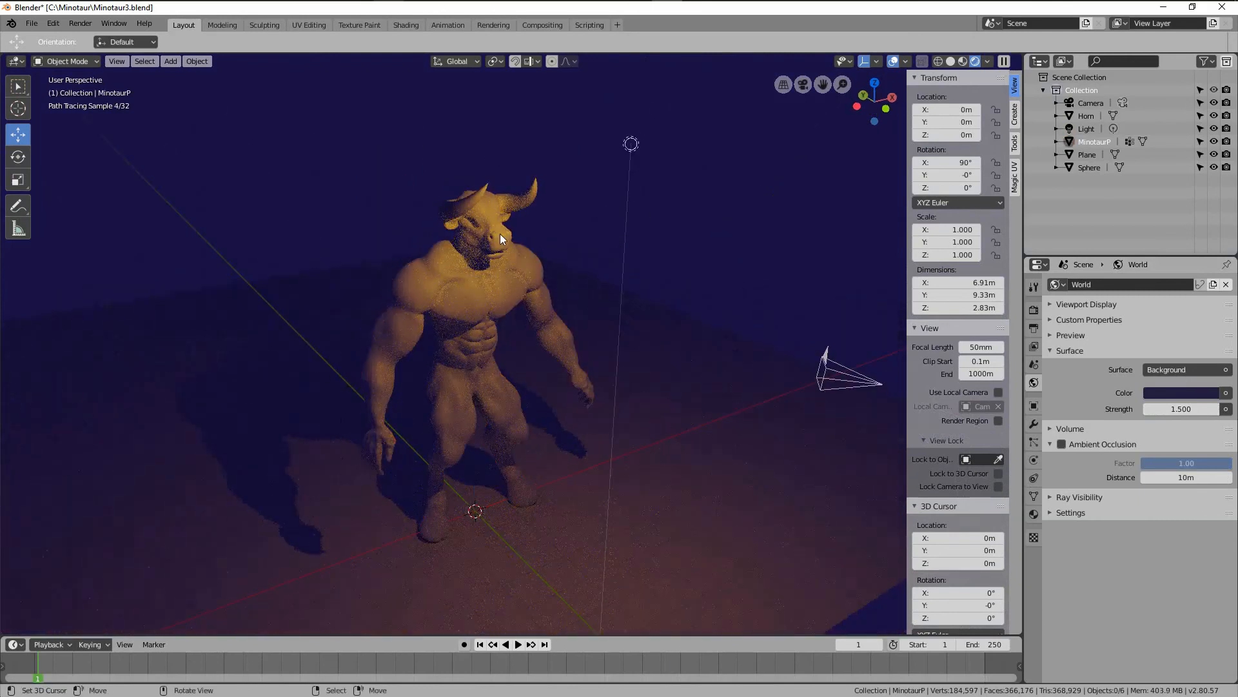
{"action": "scroll", "coordinate": [528, 245], "scroll_direction": "up", "scroll_amount": 2}
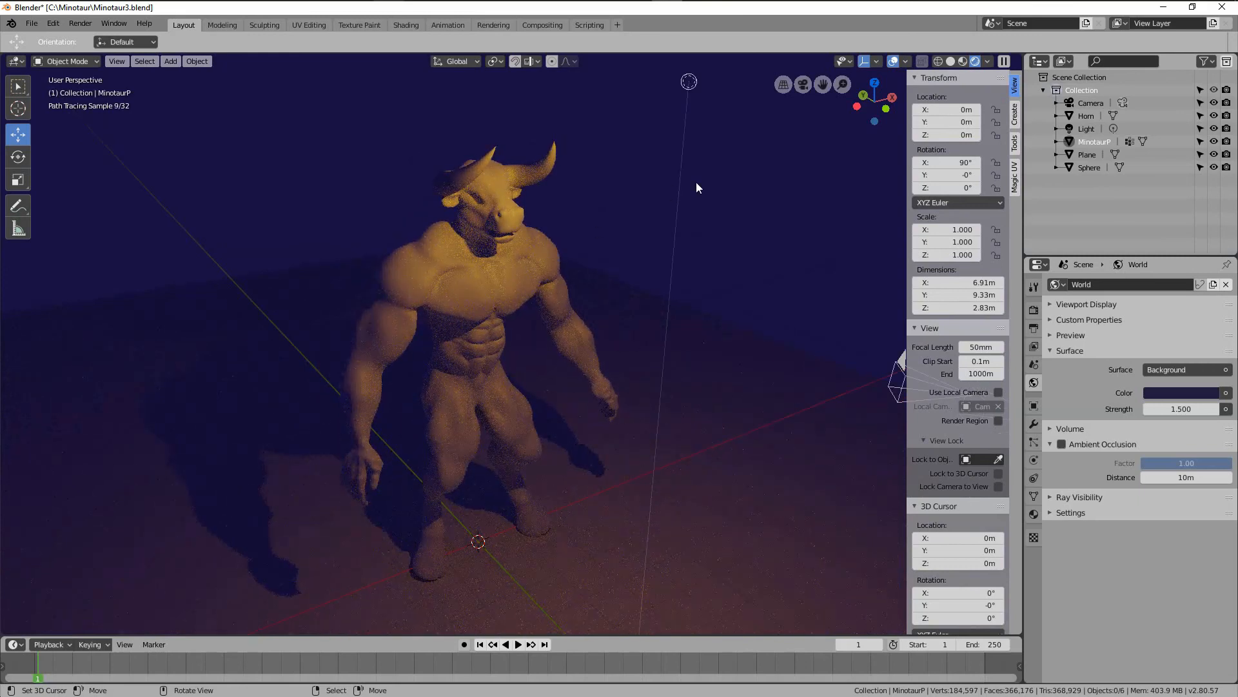
{"action": "mouse_move", "coordinate": [737, 261]}
{"action": "middle_mouse_down"}
{"action": "mouse_move", "coordinate": [688, 257]}
{"action": "mouse_move", "coordinate": [756, 194]}
{"action": "mouse_move", "coordinate": [737, 200]}
{"action": "middle_mouse_up"}
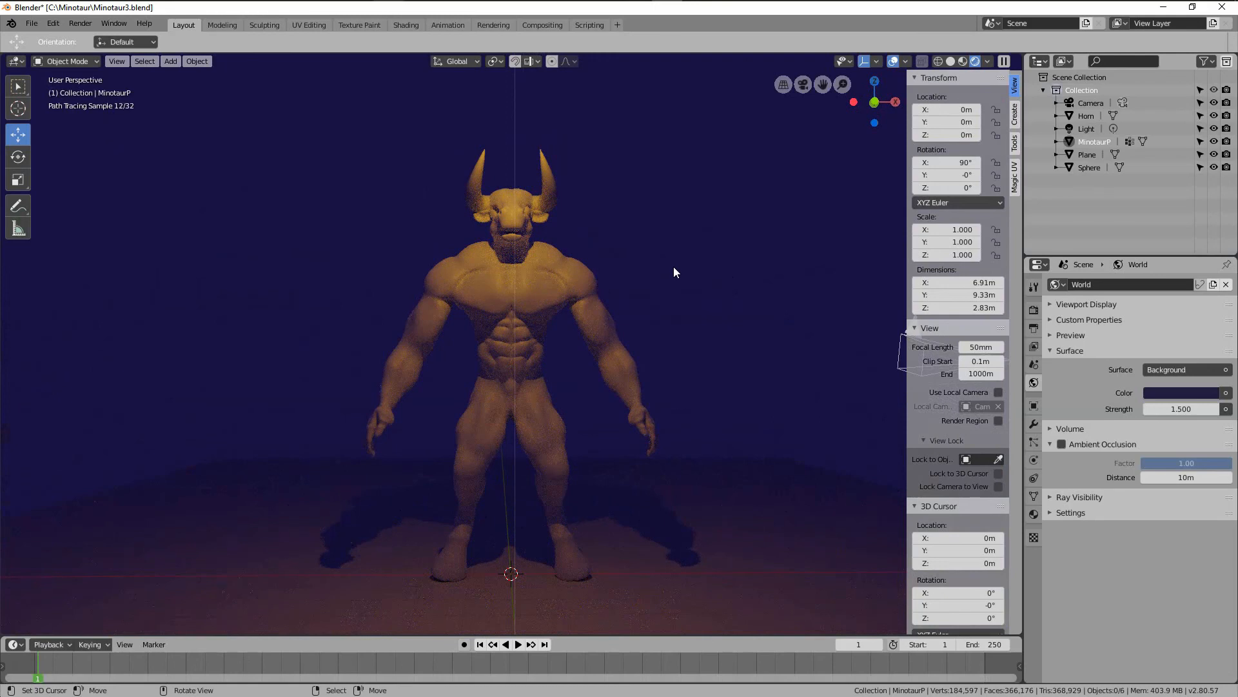
{"action": "mouse_move", "coordinate": [680, 273]}
{"action": "middle_mouse_down"}
{"action": "mouse_move", "coordinate": [713, 299]}
{"action": "mouse_move", "coordinate": [714, 284]}
{"action": "middle_mouse_up"}
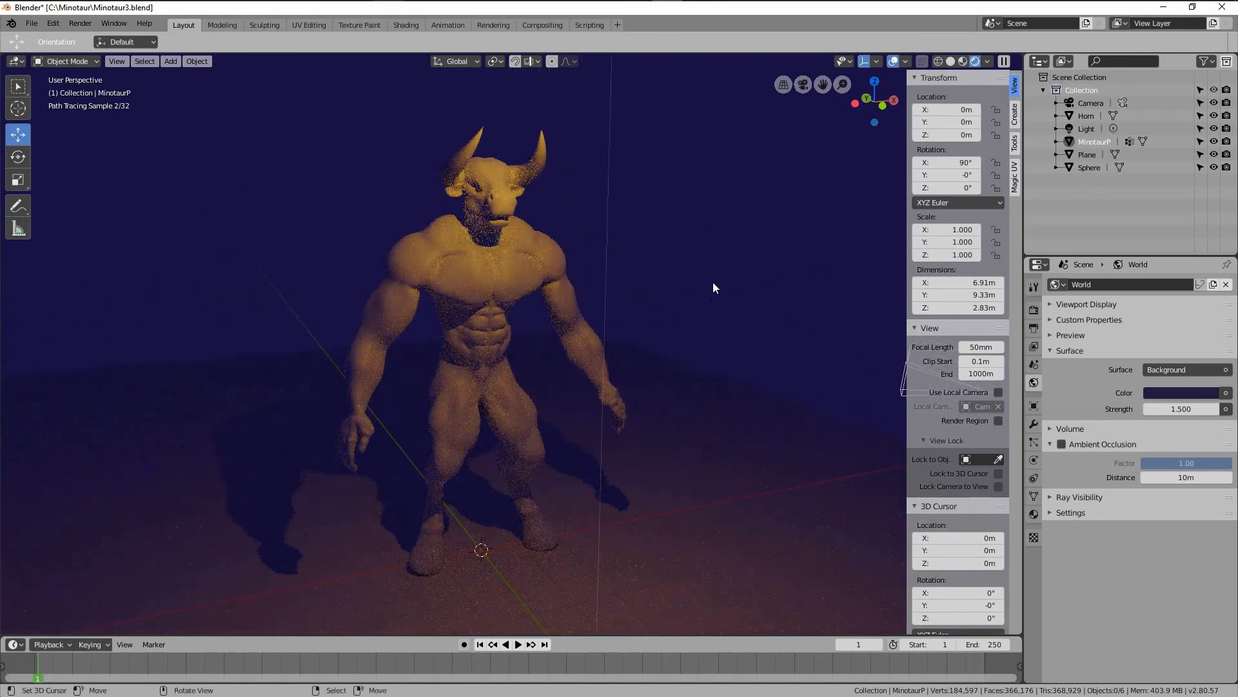